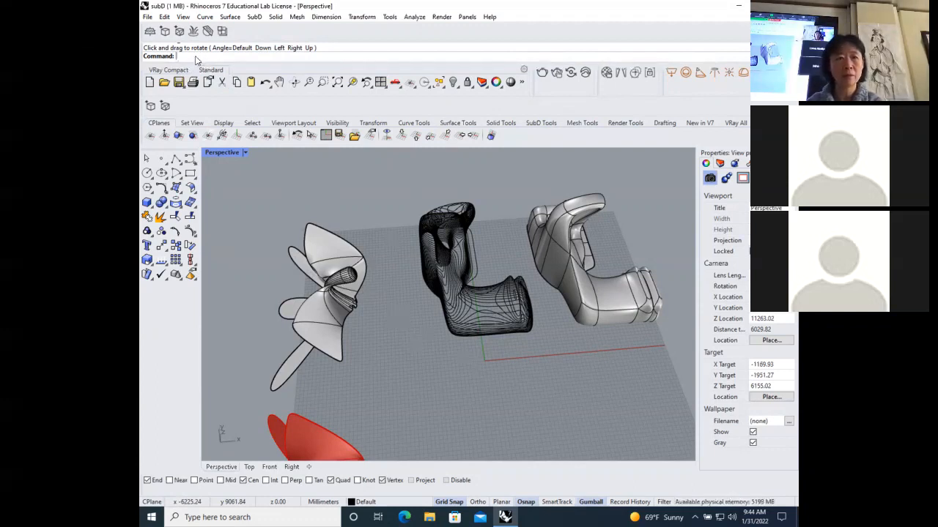
# Step: Add the text "nurb" on the ground in front of the dense wireframe model and shift it toward the petal-like surfaces
pyautogui.write('Text')
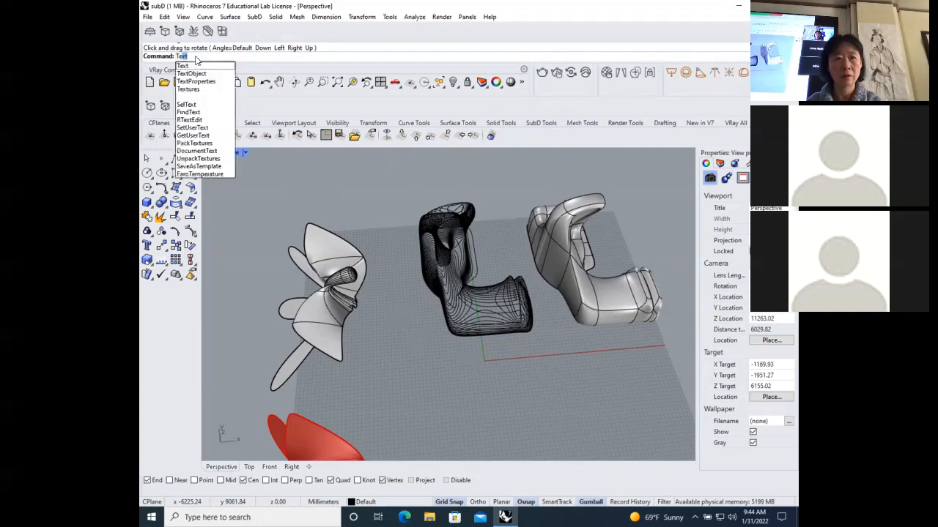
pyautogui.press('Return')
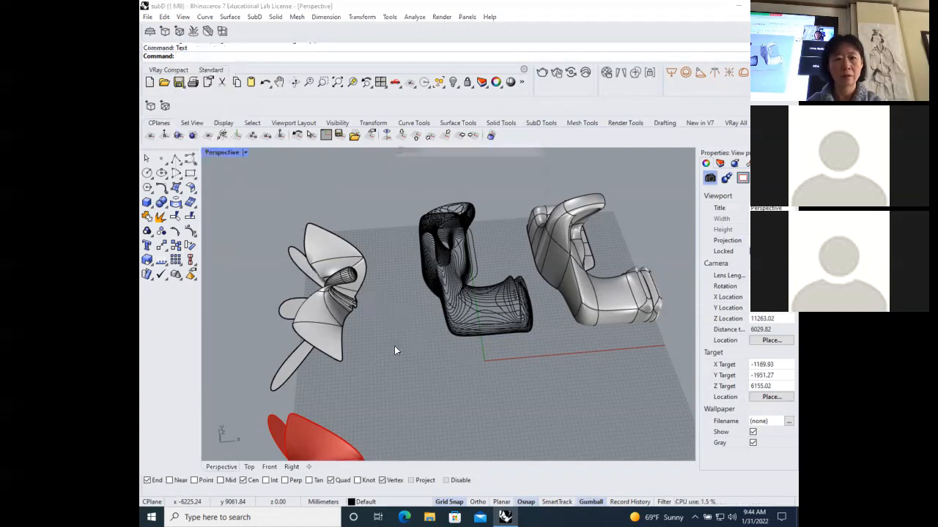
pyautogui.click(394, 346)
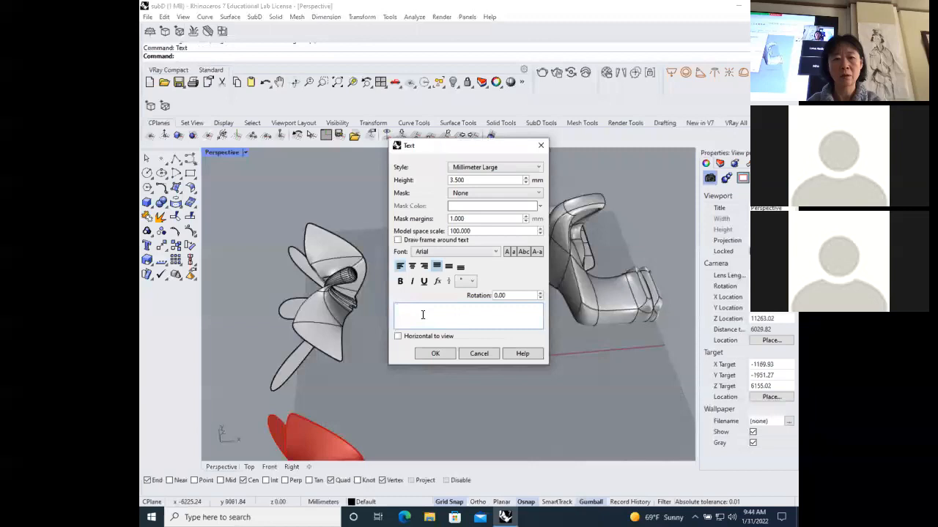
pyautogui.write('nurb')
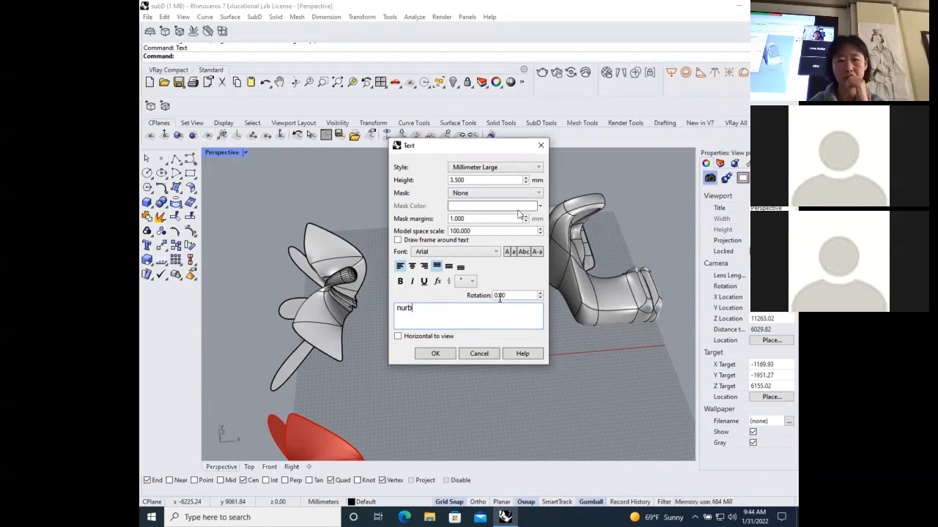
pyautogui.click(437, 354)
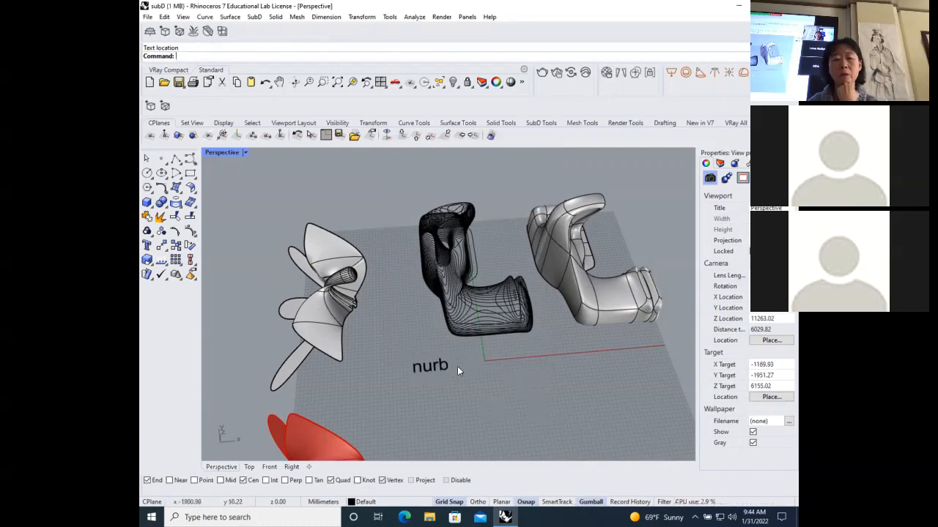
pyautogui.scroll(-2, 501, 386)
pyautogui.scroll(5, 501, 386)
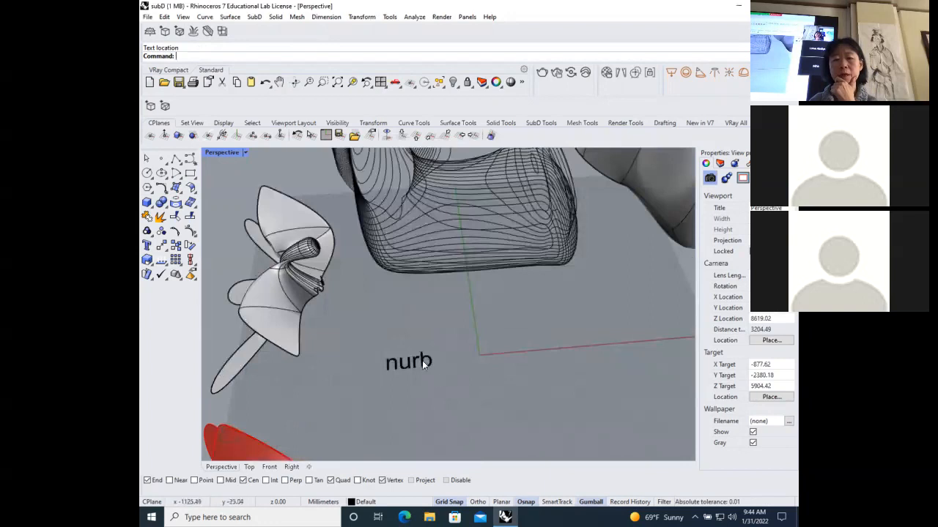
pyautogui.moveTo(420, 362); pyautogui.dragTo(375, 363)
pyautogui.click(516, 383)
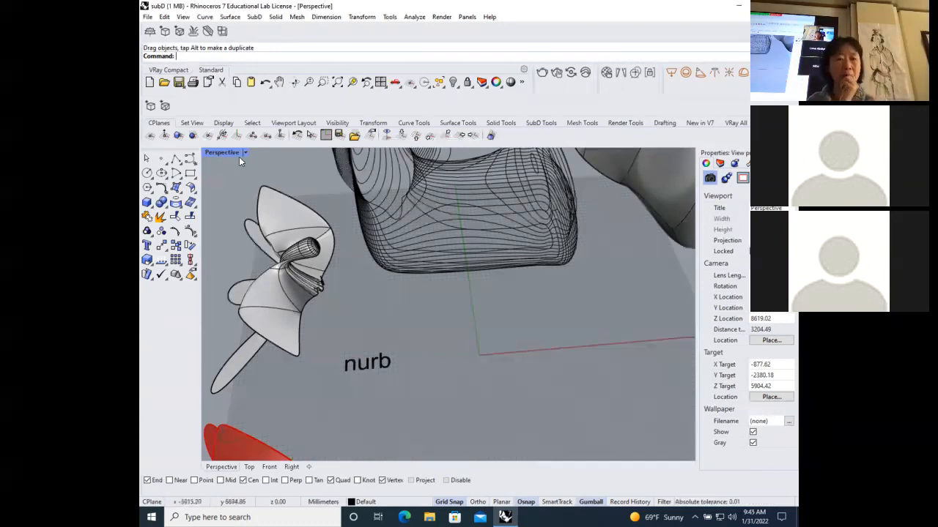
# Step: Create a large SubD cylinder near the origin, in front of the dense wireframe model
pyautogui.click(543, 123)
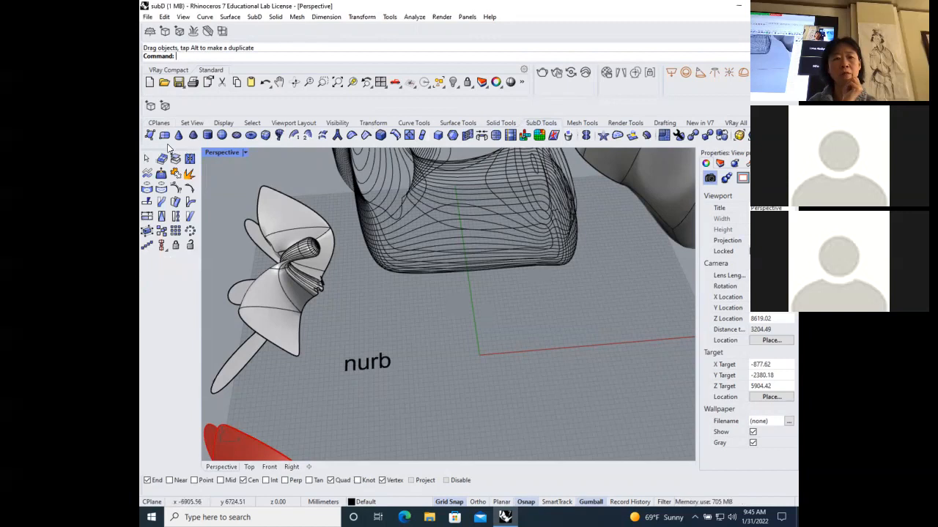
pyautogui.click(209, 138)
pyautogui.click(500, 355)
pyautogui.click(545, 370)
pyautogui.click(556, 302)
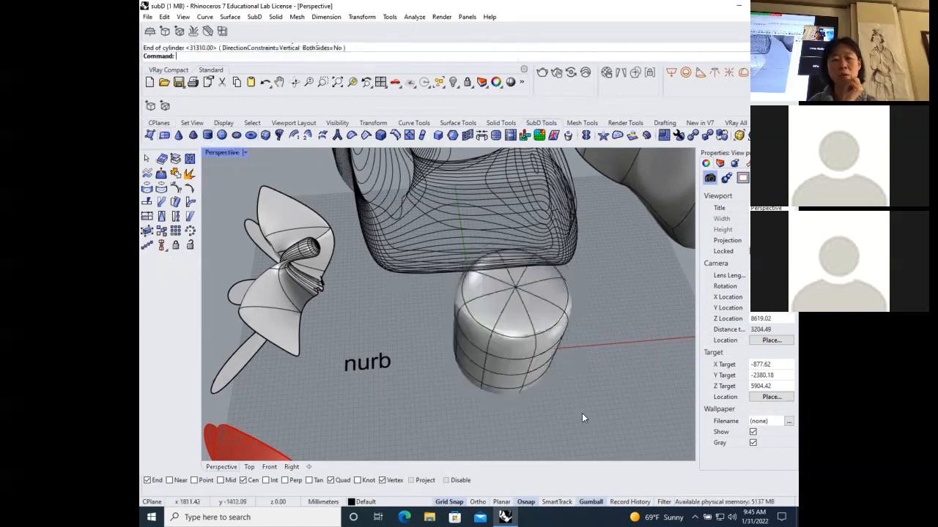
# Step: Create a small SubD sphere on the ground beside the cylinder, near the red axis
pyautogui.click(222, 135)
pyautogui.click(616, 371)
pyautogui.click(630, 375)
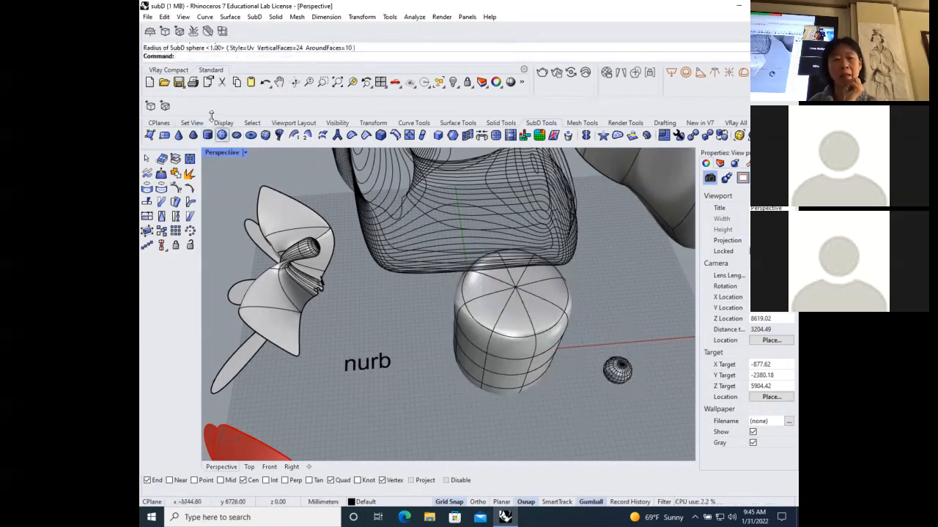
# Step: Create a small upright SubD cone on the ground between the "nurb" text and the cylinder
pyautogui.click(178, 137)
pyautogui.click(415, 413)
pyautogui.click(432, 413)
pyautogui.click(413, 382)
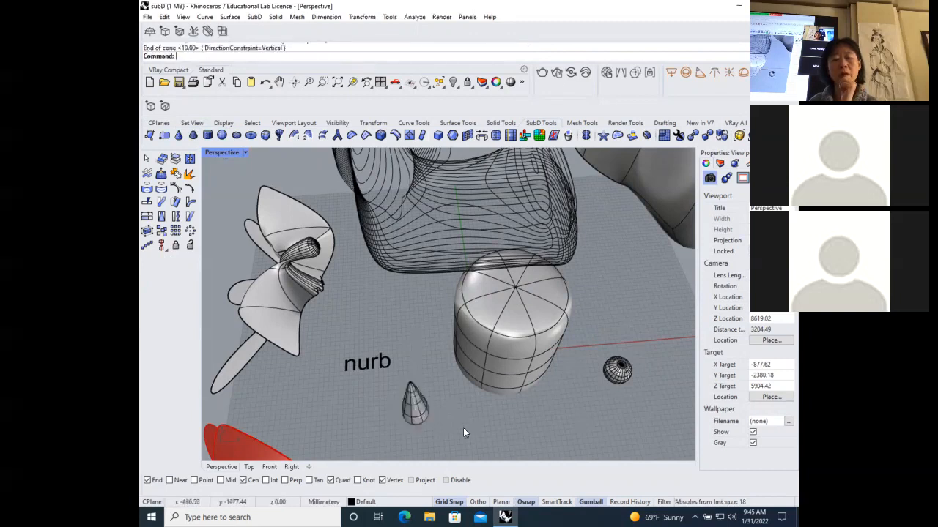
pyautogui.scroll(2, 463, 427)
pyautogui.scroll(-2, 447, 413)
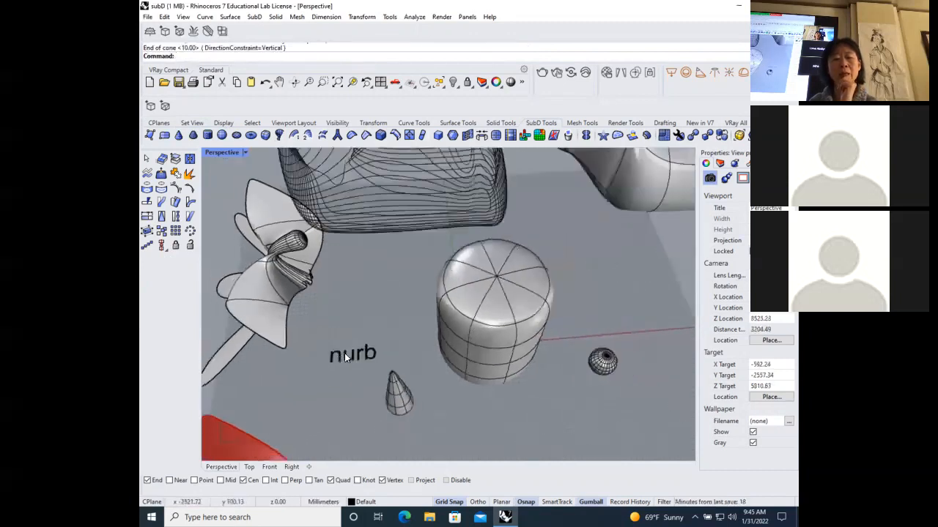
# Step: Move the "nurb" text away from the cone, to between the petal-like surfaces and the red model
pyautogui.click(375, 354)
pyautogui.moveTo(366, 357); pyautogui.dragTo(370, 403)
pyautogui.moveTo(308, 351); pyautogui.dragTo(305, 386)
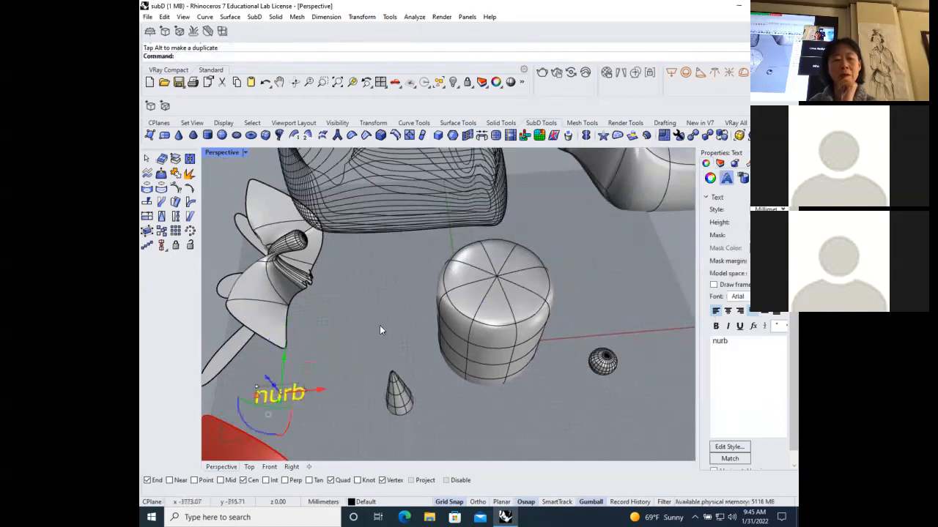
pyautogui.scroll(-4, 380, 330)
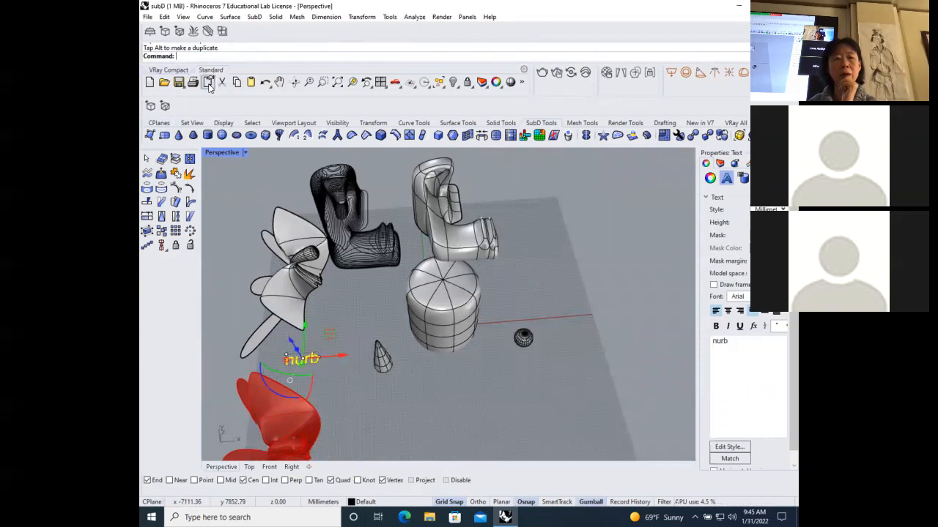
# Step: Create a standard solid box about 2410 mm long and 2450 mm high in front of the SubD sphere
pyautogui.click(161, 124)
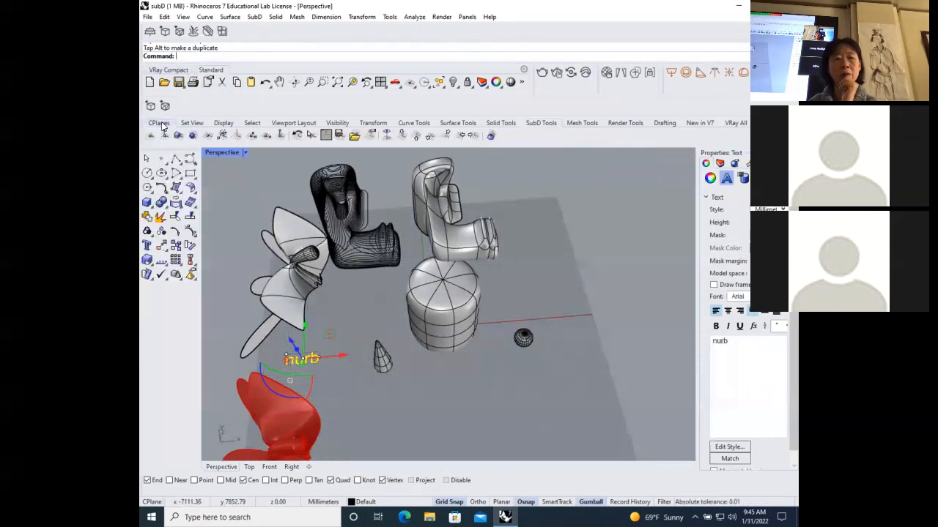
pyautogui.click(147, 202)
pyautogui.click(476, 388)
pyautogui.click(564, 414)
pyautogui.click(541, 398)
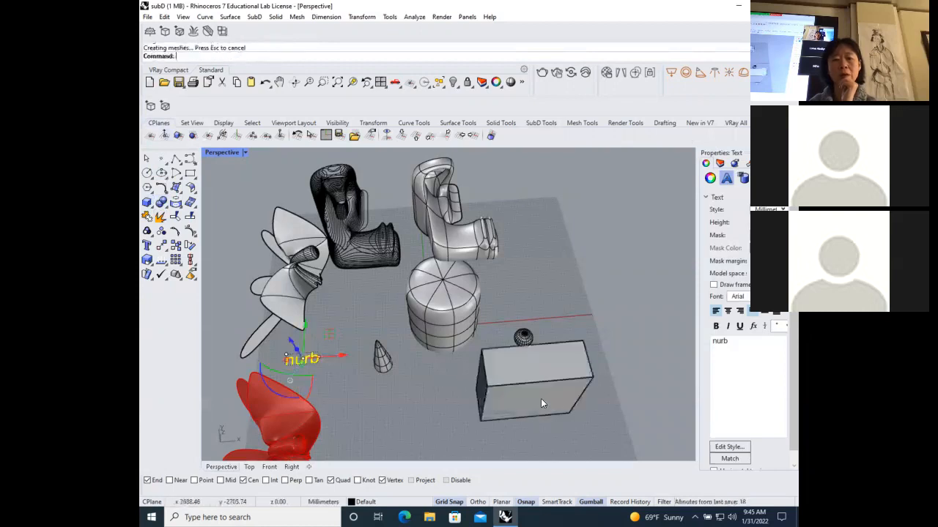
# Step: Inspect the object description of the solid box and that of the SubD cylinder to compare their geometry types
pyautogui.click(548, 406)
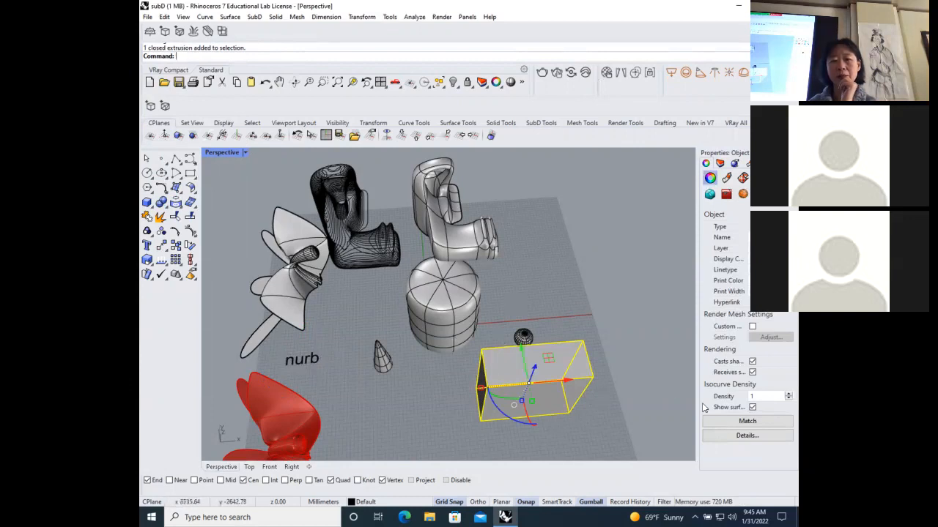
pyautogui.click(744, 436)
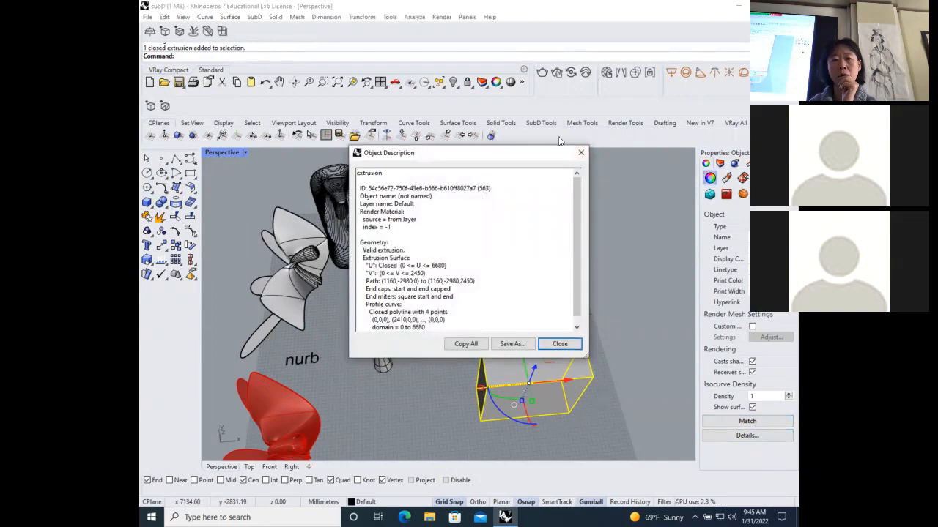
pyautogui.click(581, 152)
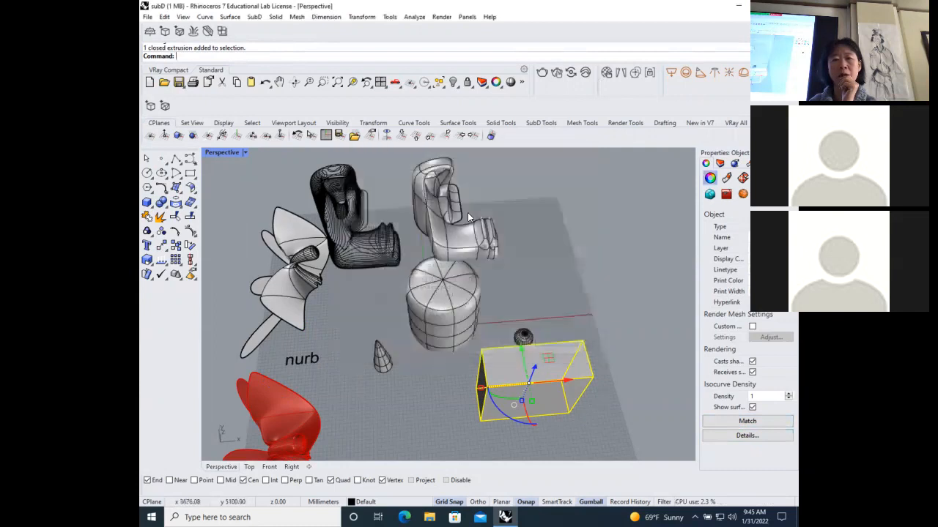
pyautogui.click(436, 296)
pyautogui.click(758, 436)
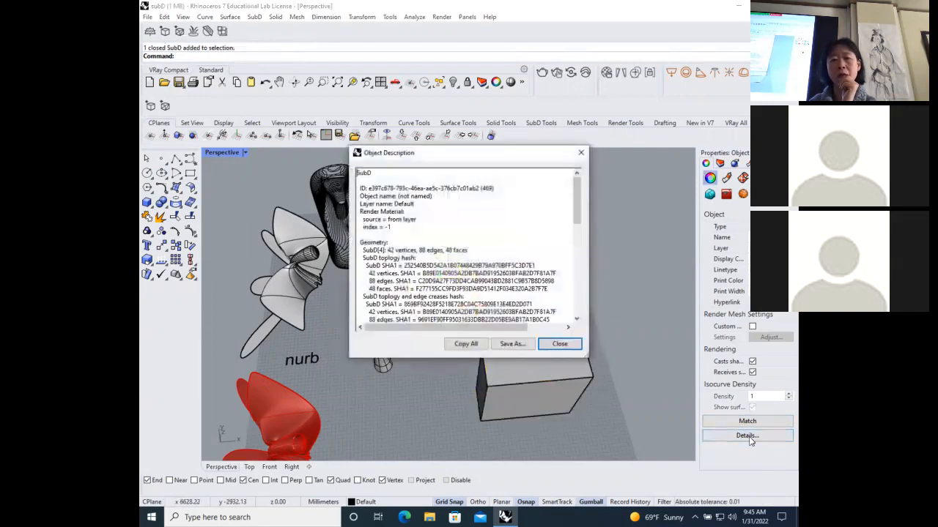
pyautogui.click(580, 152)
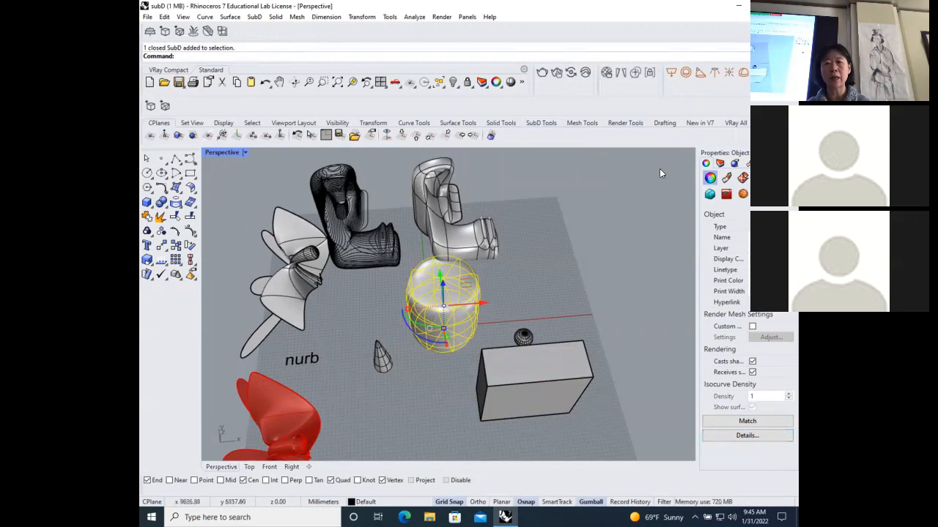
# Step: Create a large elongated mesh ellipsoid behind the box, beside the light SubD model
pyautogui.click(586, 123)
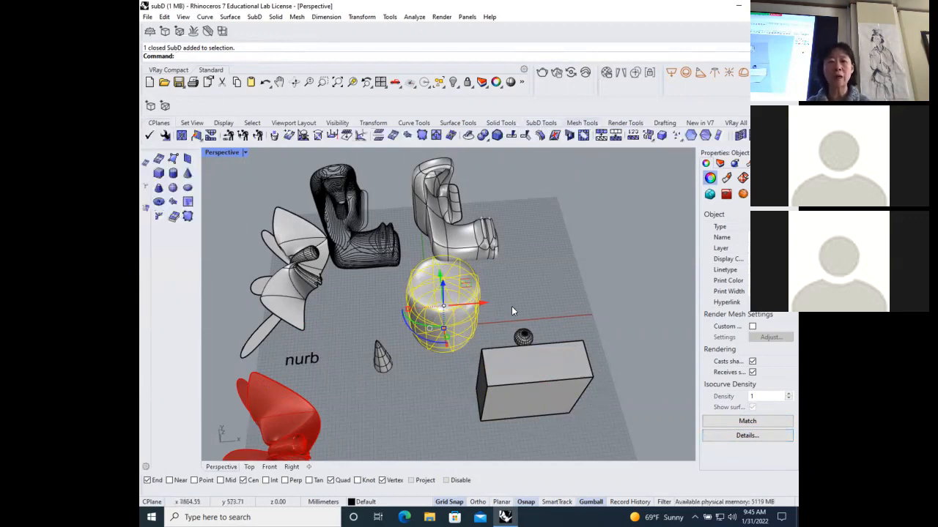
pyautogui.click(187, 189)
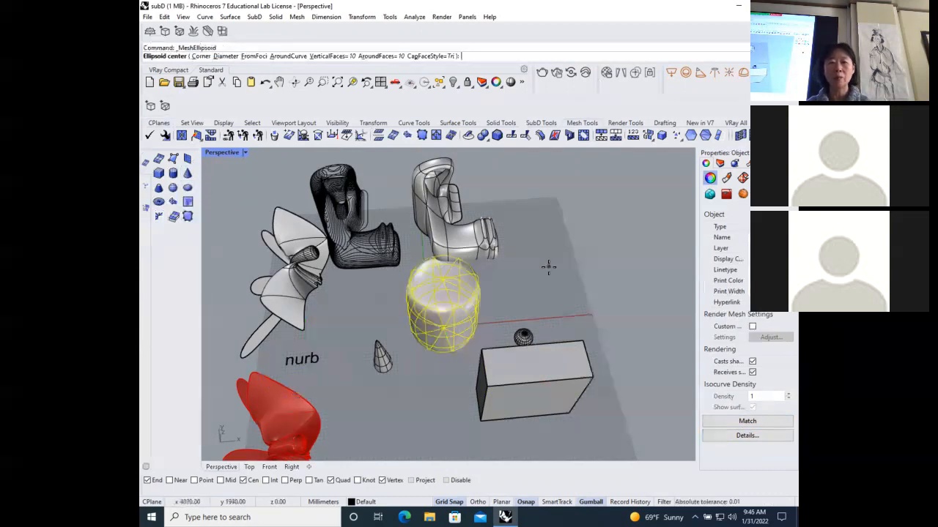
pyautogui.click(548, 266)
pyautogui.click(630, 279)
pyautogui.click(614, 235)
pyautogui.click(595, 287)
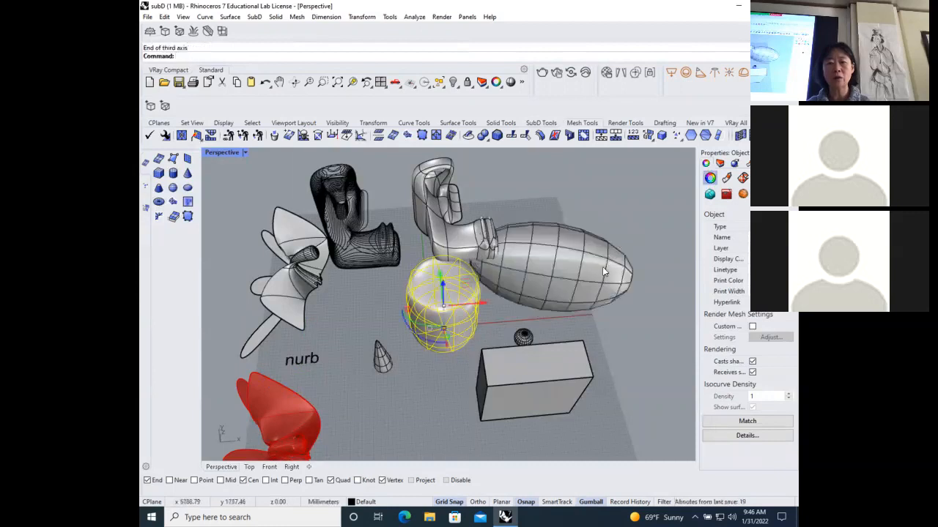
# Step: Examine the mesh ellipsoid's faces up close and compare its object type with the solid box
pyautogui.scroll(6, 602, 245)
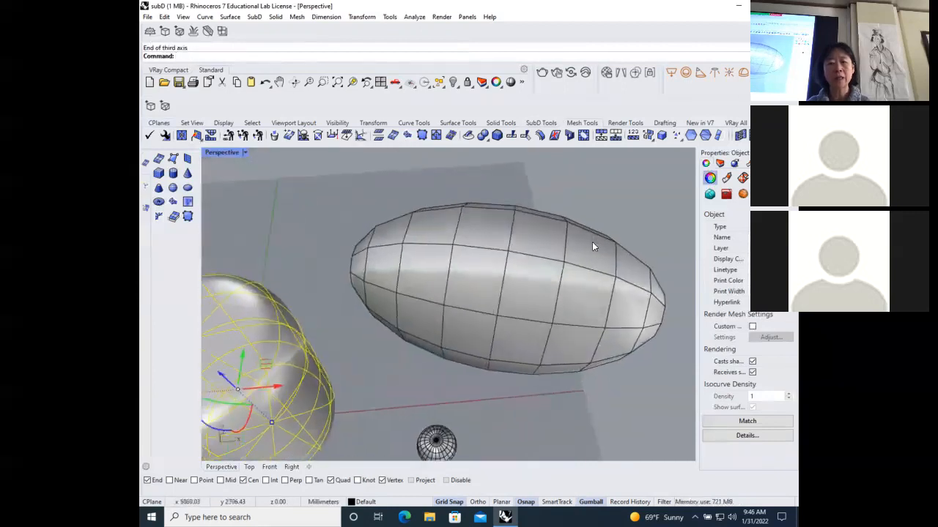
pyautogui.scroll(-3, 593, 247)
pyautogui.scroll(-4, 583, 257)
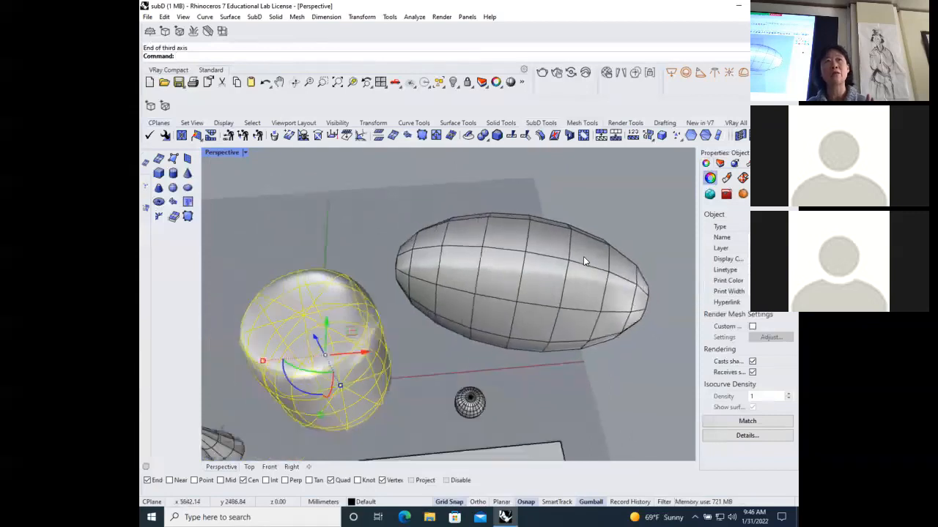
pyautogui.scroll(-2, 586, 276)
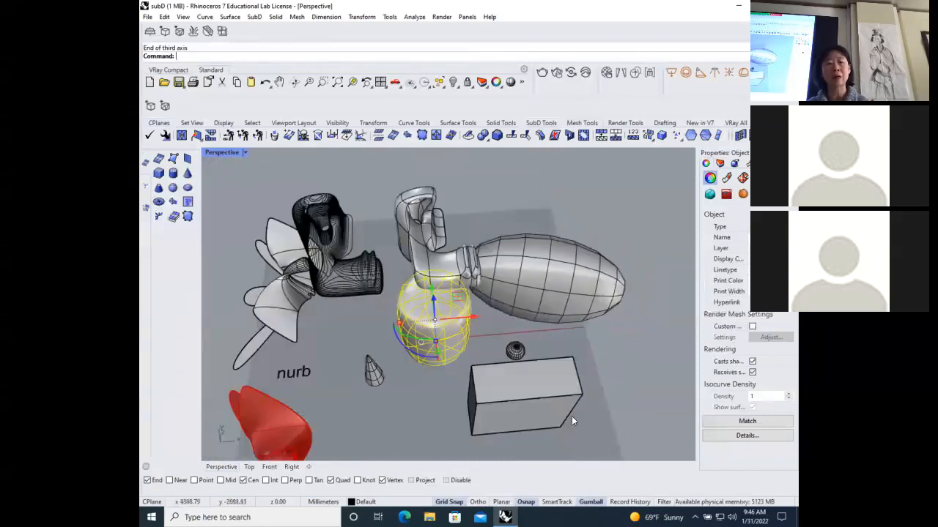
pyautogui.click(561, 395)
pyautogui.scroll(5, 546, 241)
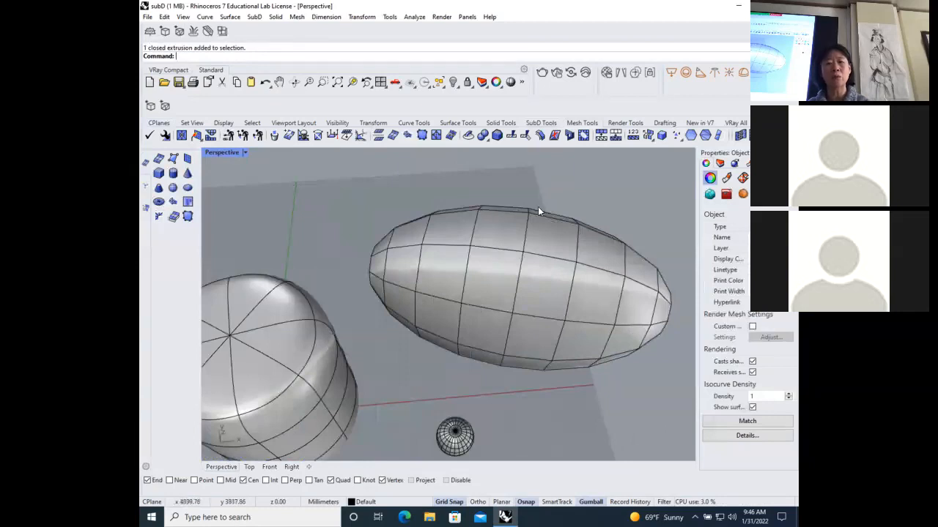
pyautogui.click(536, 249)
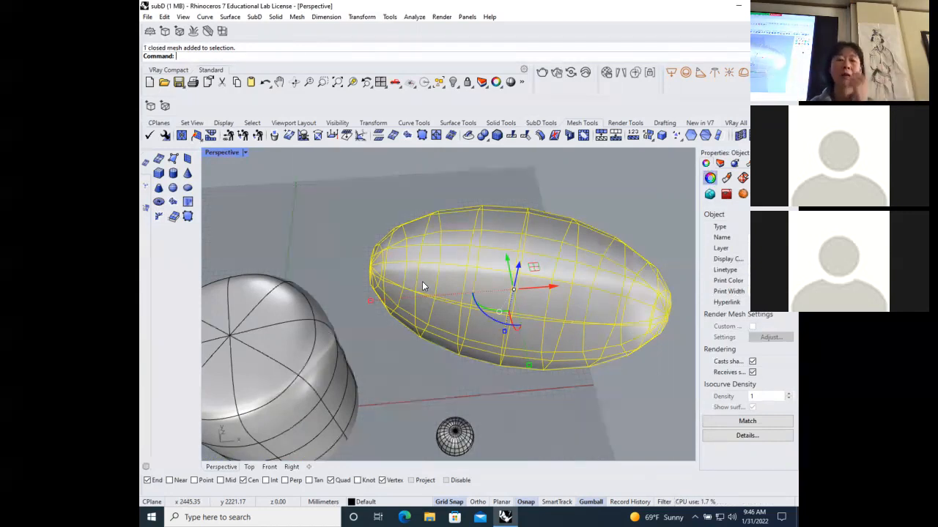
pyautogui.scroll(-5, 447, 329)
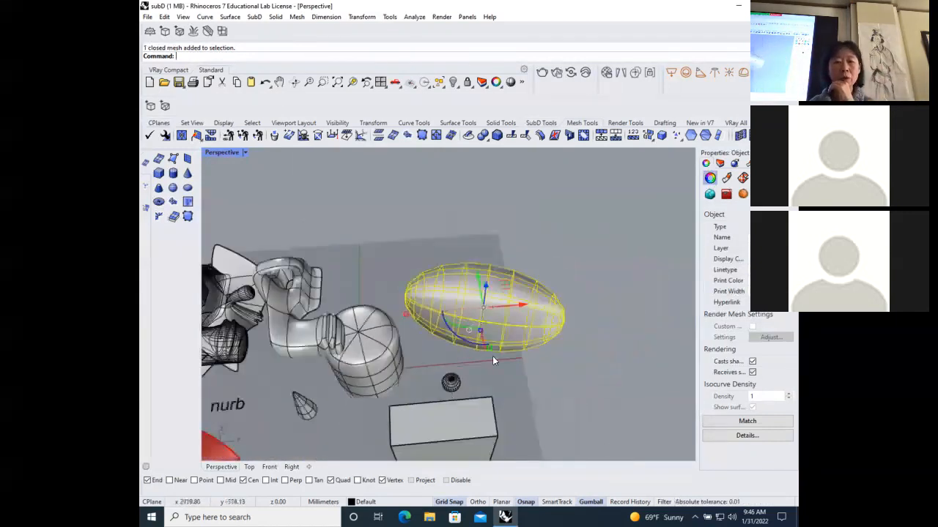
# Step: Move the SubD cylinder to the open area beside the box, in front of the mesh ellipsoid
pyautogui.scroll(-5, 458, 394)
pyautogui.click(455, 342)
pyautogui.moveTo(489, 337); pyautogui.dragTo(596, 375)
pyautogui.scroll(5, 608, 388)
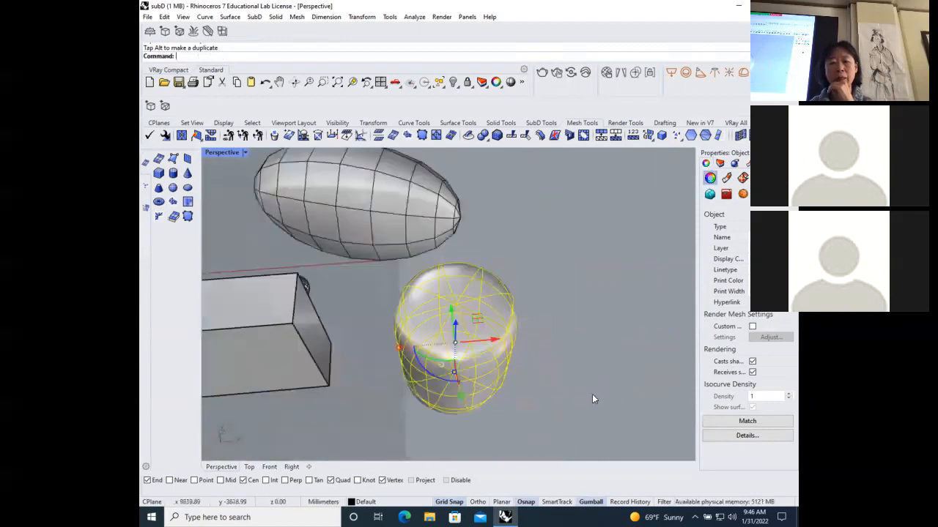
pyautogui.scroll(-2, 616, 393)
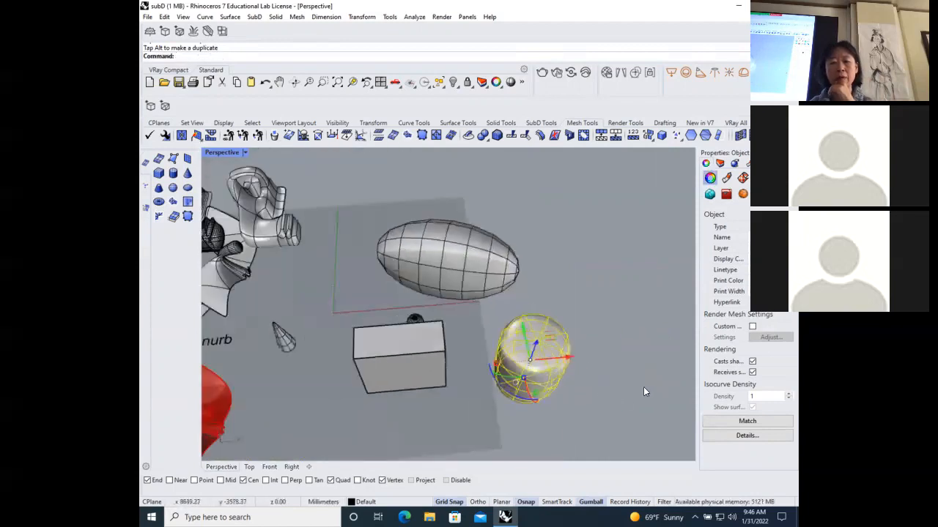
# Step: Compare the object types of the box and the SubD cylinder, and review them against the mesh ellipsoid
pyautogui.click(423, 369)
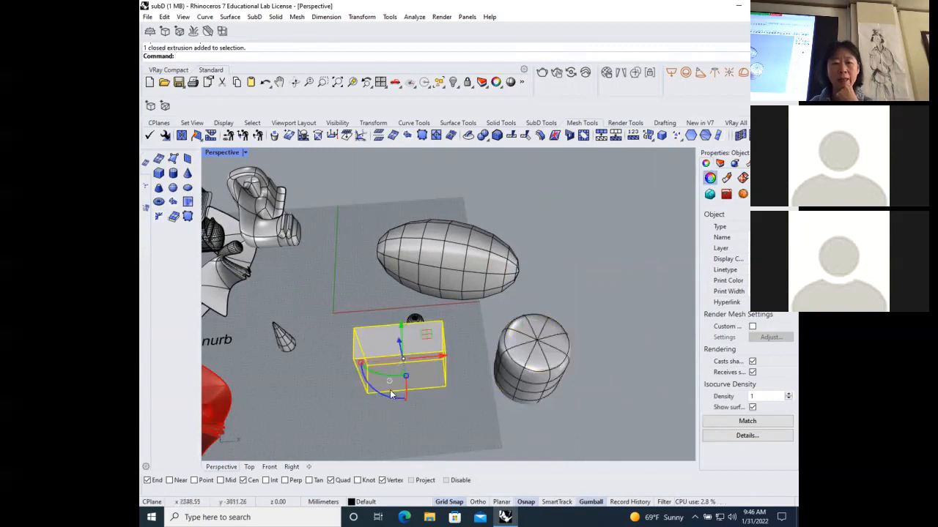
pyautogui.click(526, 387)
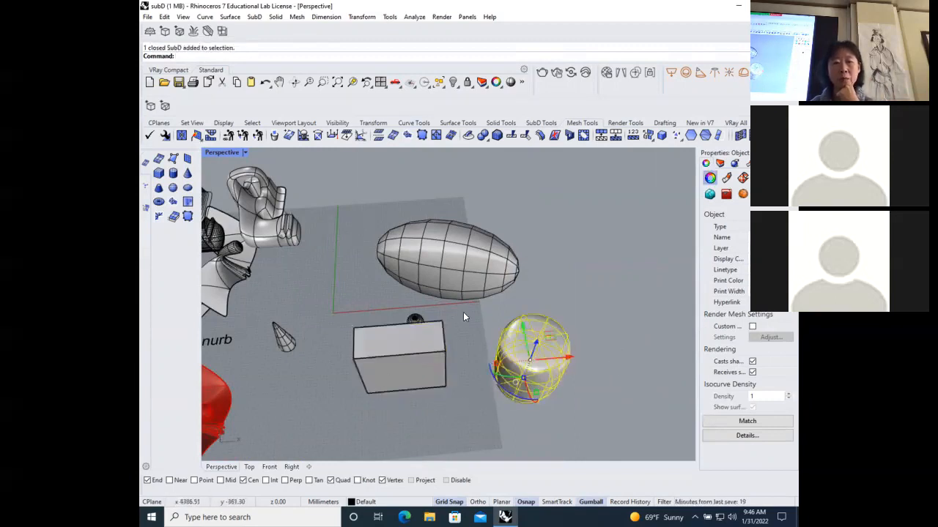
pyautogui.scroll(-6, 463, 316)
pyautogui.scroll(10, 357, 284)
pyautogui.scroll(-2, 526, 300)
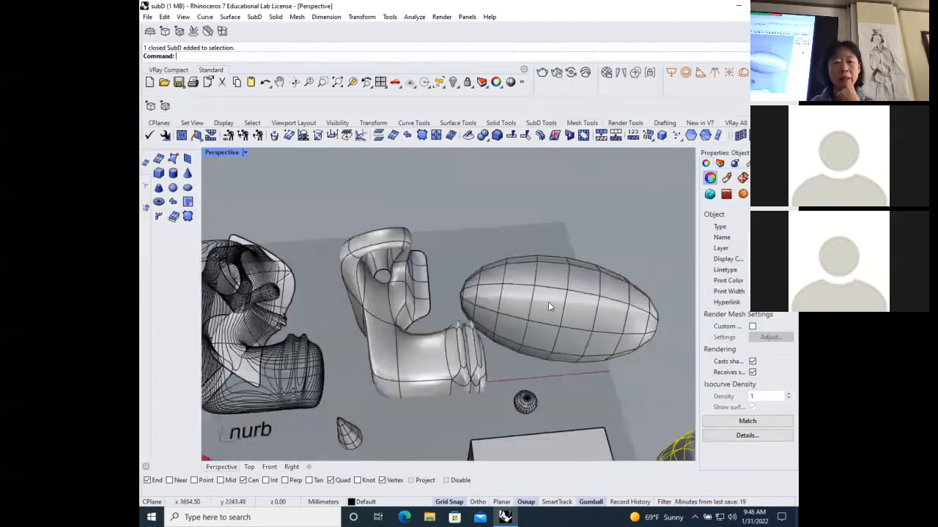
pyautogui.scroll(6, 385, 316)
pyautogui.scroll(-5, 428, 275)
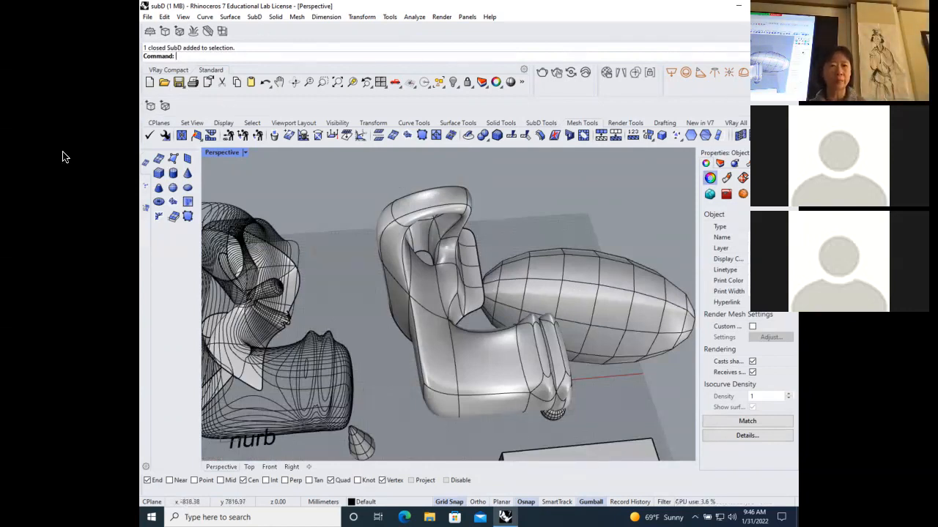
pyautogui.click(158, 189)
pyautogui.click(338, 295)
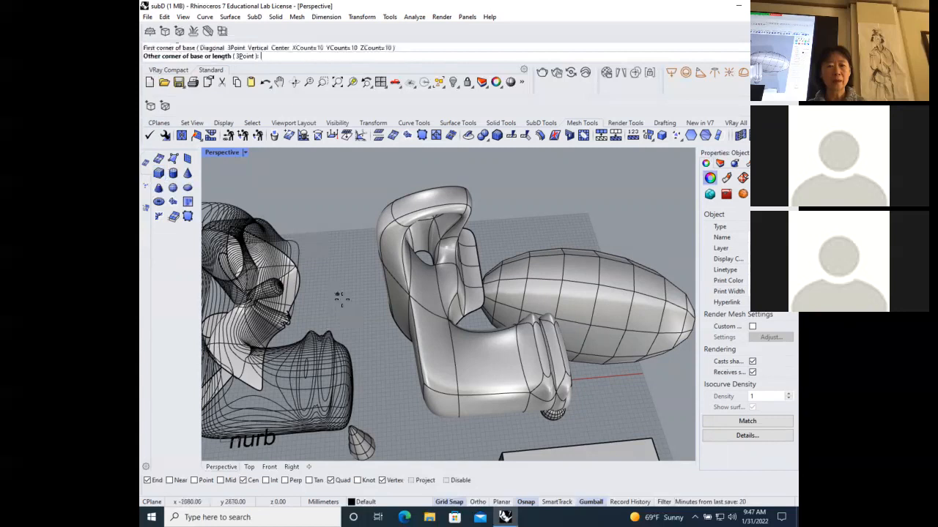
pyautogui.press('Escape')
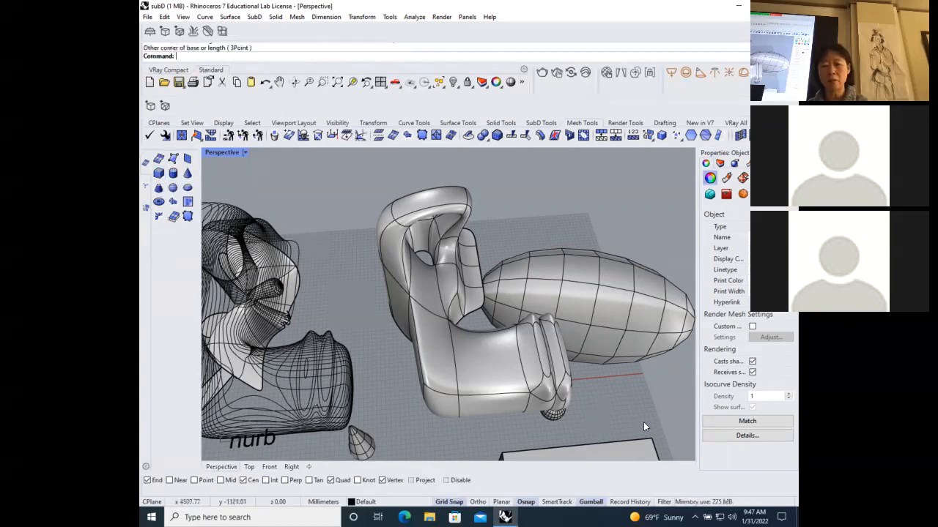
# Step: Explode the solid box into separate surfaces
pyautogui.scroll(-5, 583, 257)
pyautogui.scroll(5, 599, 351)
pyautogui.click(592, 385)
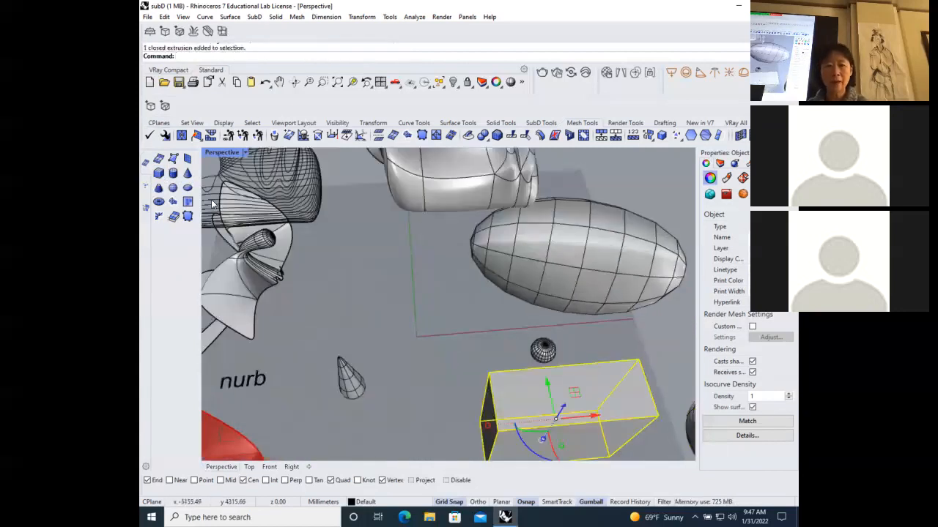
pyautogui.scroll(-2, 249, 123)
pyautogui.scroll(-4, 564, 346)
pyautogui.scroll(2, 605, 397)
pyautogui.scroll(3, 605, 399)
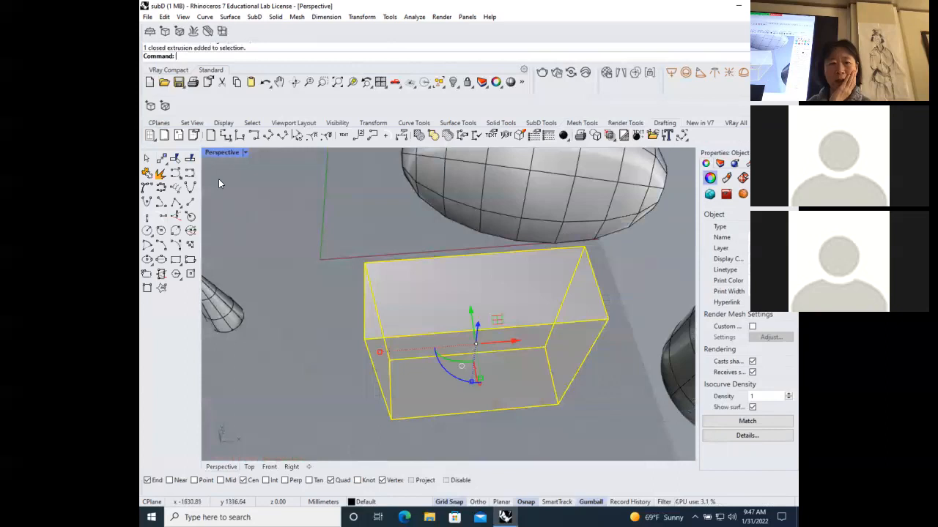
pyautogui.click(163, 124)
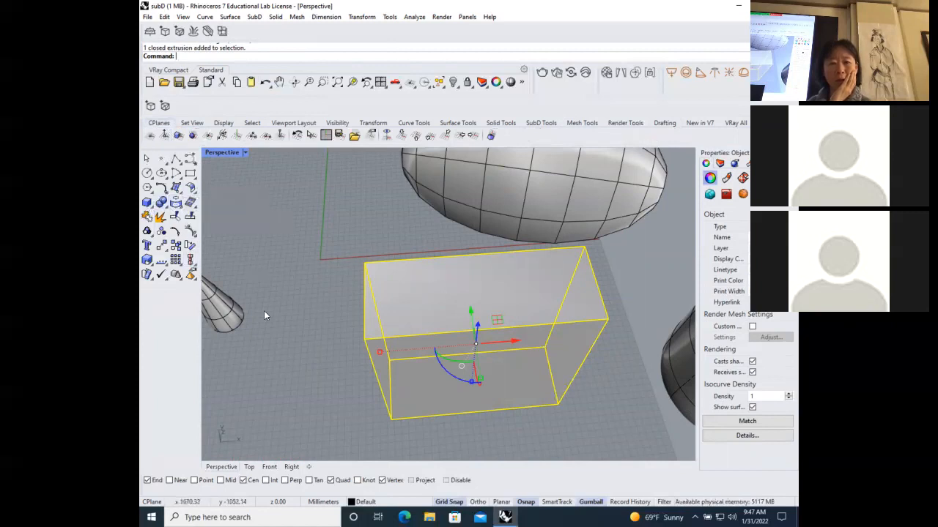
pyautogui.click(159, 217)
pyautogui.click(347, 282)
# Step: Rebuild the box's top surface with 10 U and 7 V points at degree 1 in both directions, deleting the input
pyautogui.click(461, 307)
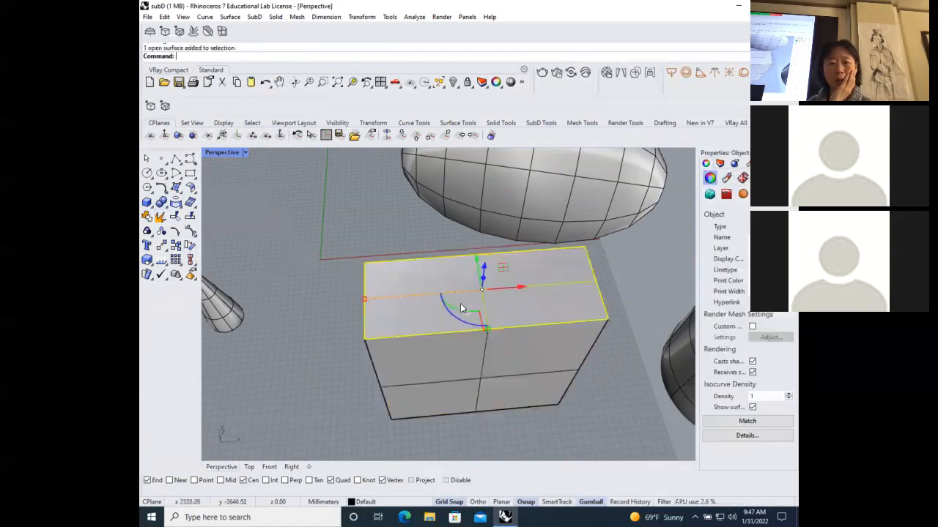
pyautogui.click(190, 188)
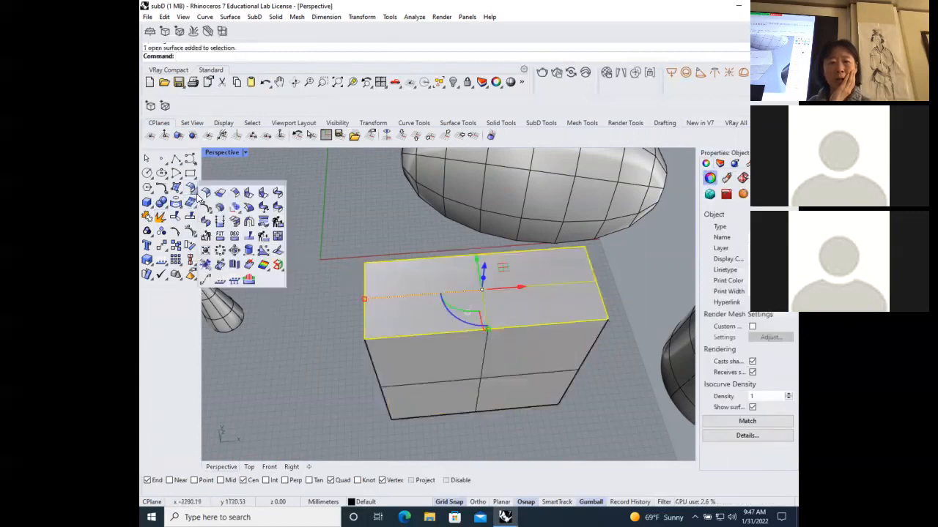
pyautogui.click(278, 221)
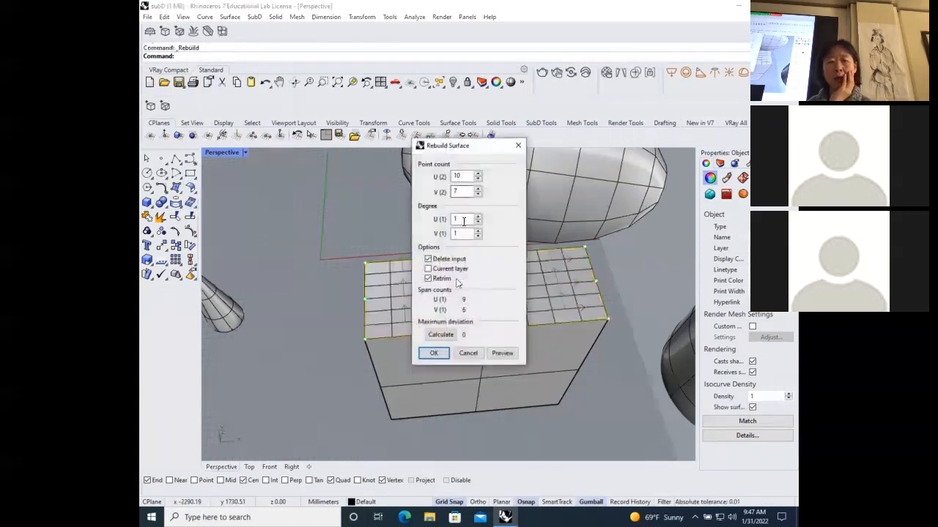
pyautogui.click(433, 353)
pyautogui.click(634, 422)
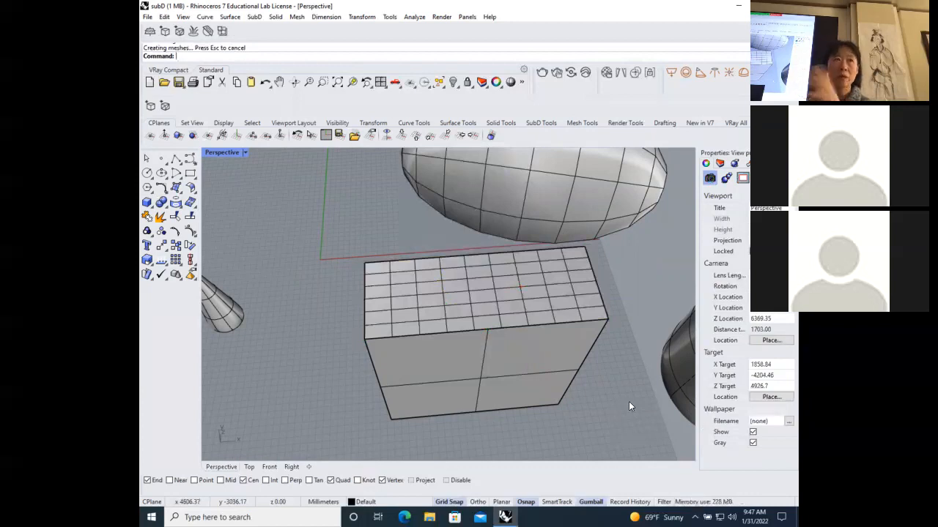
# Step: Show the control points of the rebuilt top surface and raise the row next to its end near the cone to form a ridge
pyautogui.scroll(-5, 628, 401)
pyautogui.scroll(-5, 605, 370)
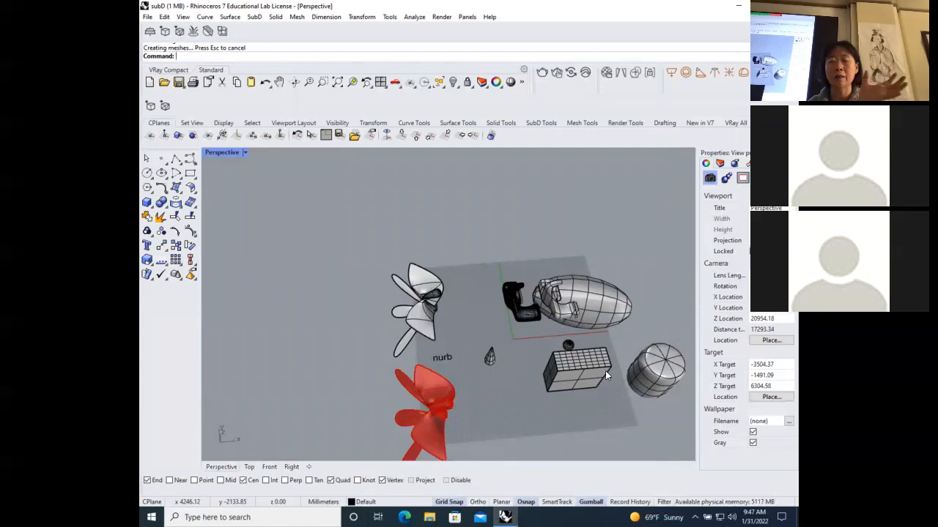
pyautogui.scroll(-5, 605, 370)
pyautogui.scroll(10, 637, 399)
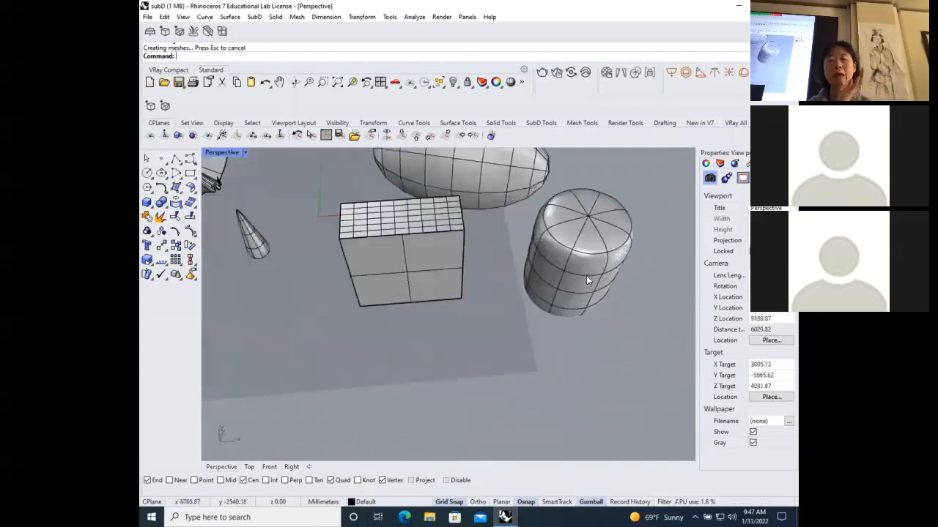
pyautogui.click(394, 214)
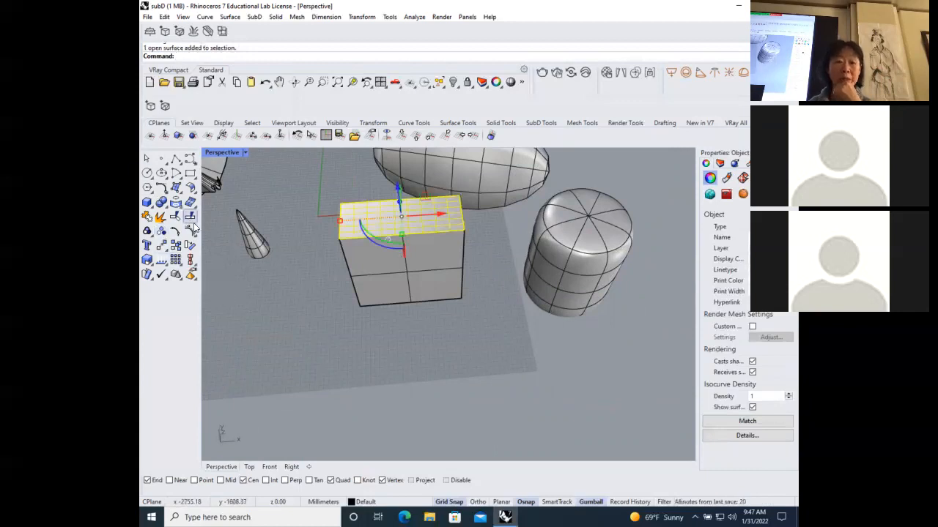
pyautogui.click(189, 217)
pyautogui.scroll(5, 341, 211)
pyautogui.moveTo(359, 180); pyautogui.dragTo(385, 308)
pyautogui.moveTo(361, 207); pyautogui.dragTo(455, 239)
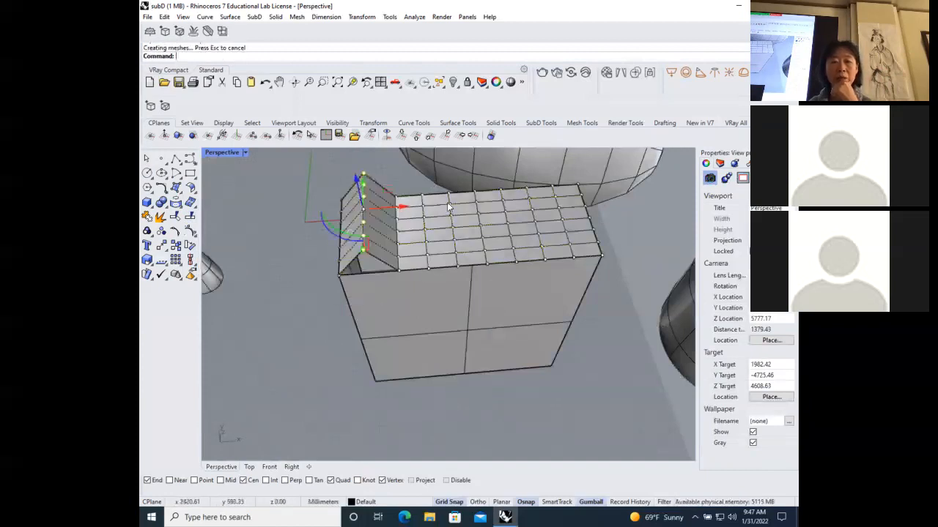
# Step: Select the SubD cylinder and compare its geometry with the light SubD model, the mesh ellipsoid and the edited box
pyautogui.scroll(-4, 387, 287)
pyautogui.scroll(-2, 560, 307)
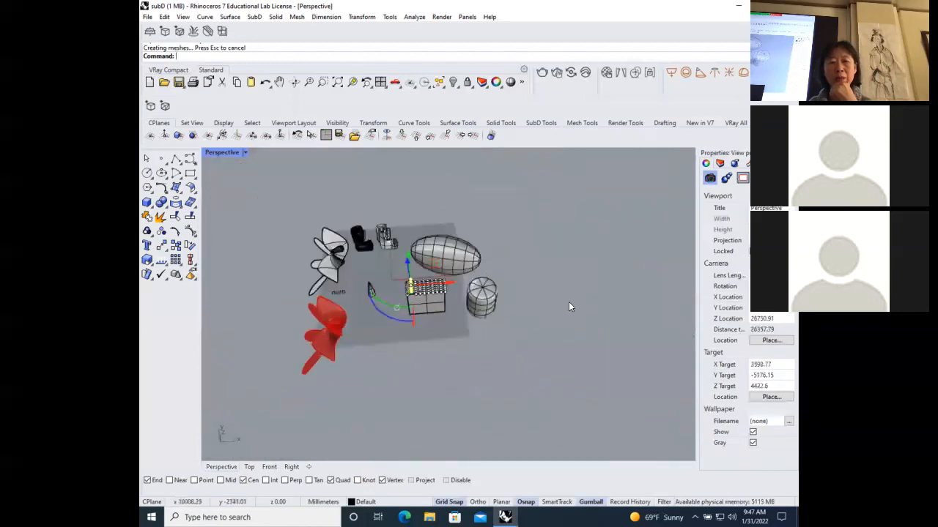
pyautogui.click(487, 300)
pyautogui.scroll(3, 417, 242)
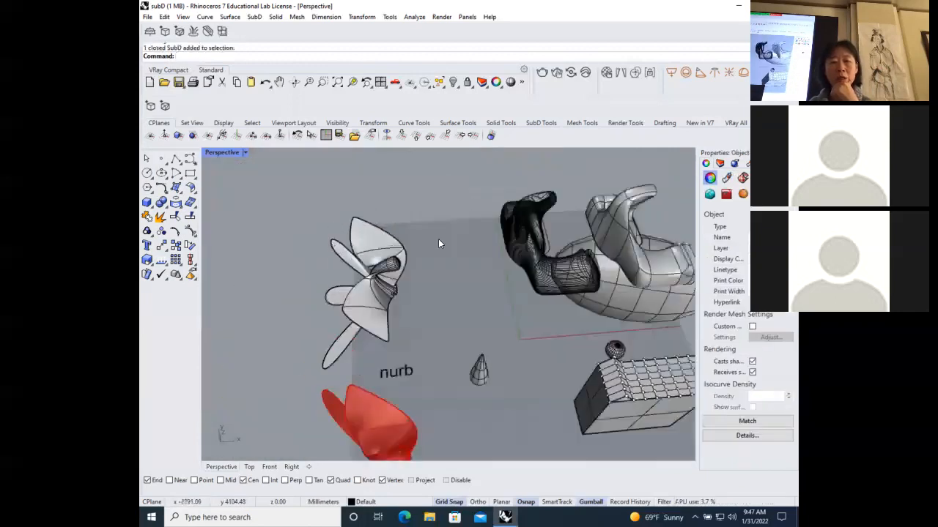
pyautogui.scroll(-2, 339, 151)
pyautogui.scroll(4, 471, 206)
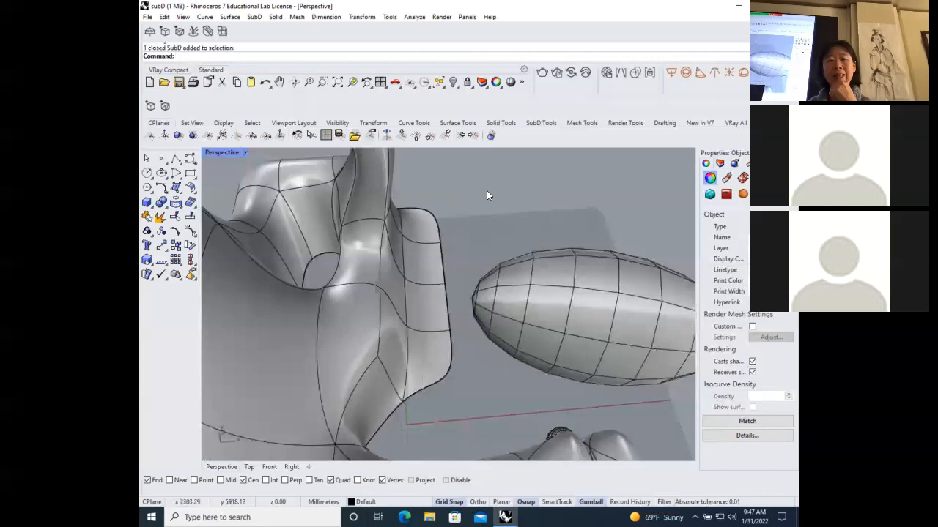
pyautogui.scroll(-2, 483, 216)
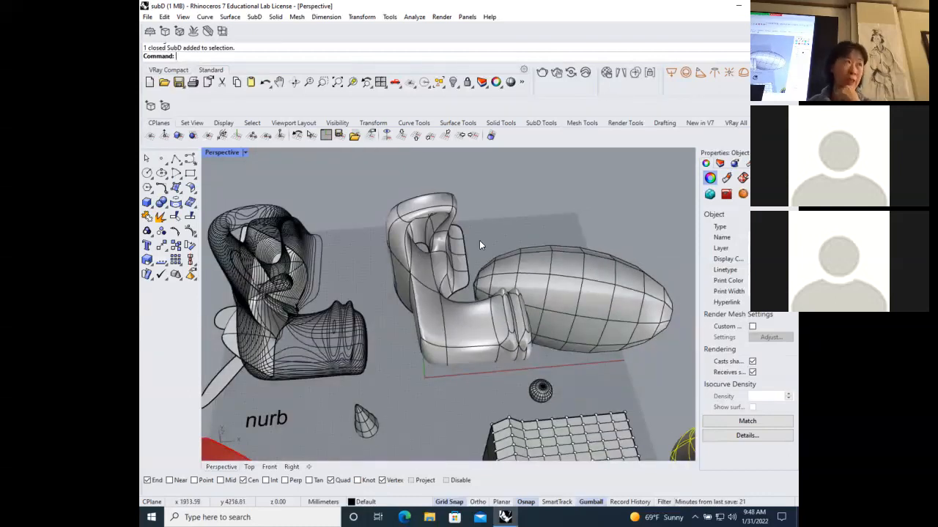
pyautogui.scroll(-3, 479, 240)
pyautogui.scroll(-3, 474, 238)
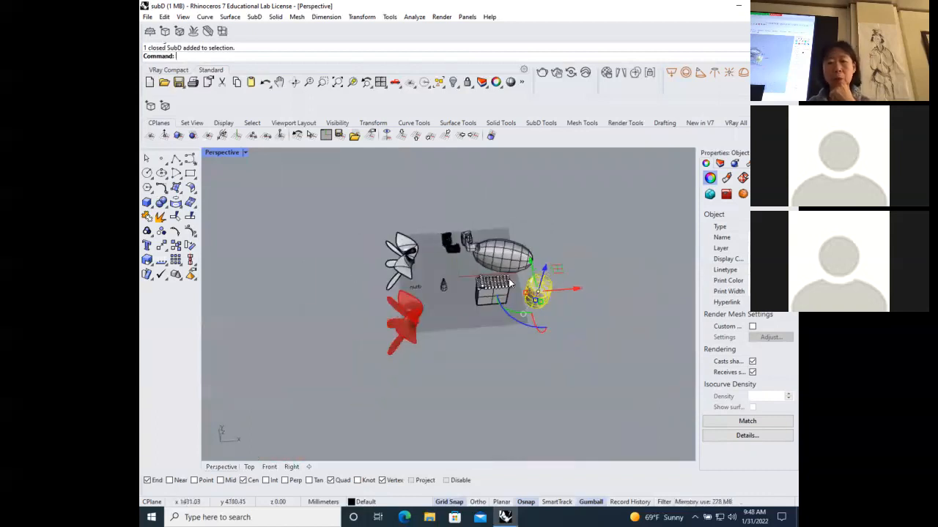
pyautogui.scroll(2, 580, 250)
pyautogui.scroll(1, 580, 255)
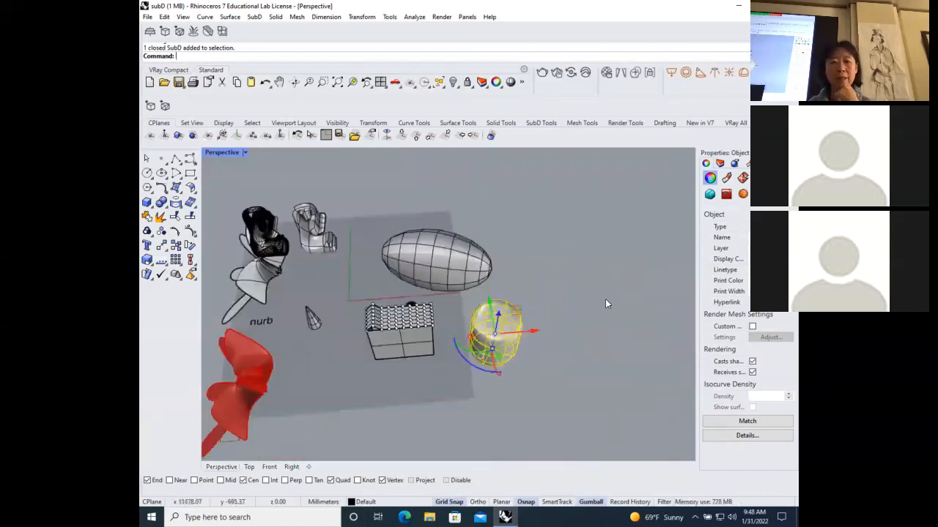
pyautogui.scroll(-2, 605, 300)
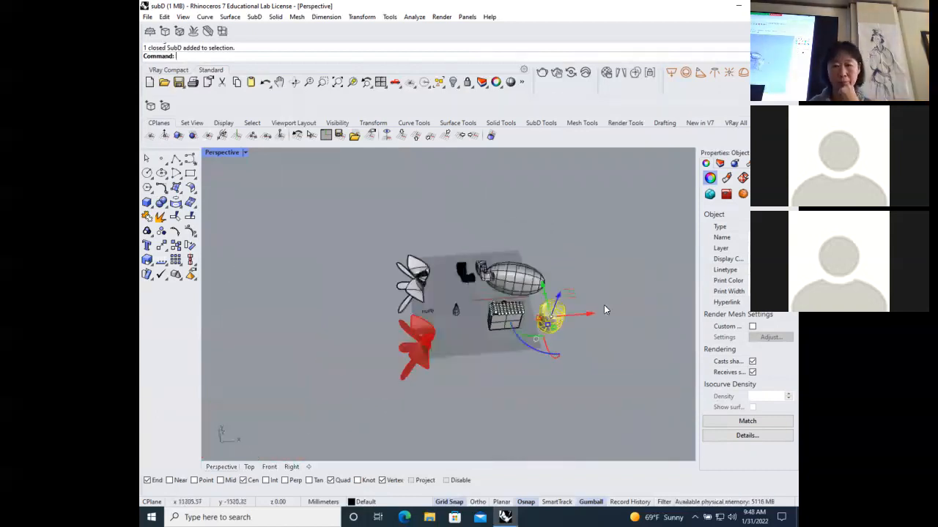
pyautogui.scroll(2, 583, 305)
# Step: Try to explode the mesh ellipsoid
pyautogui.click(435, 259)
pyautogui.scroll(2, 487, 262)
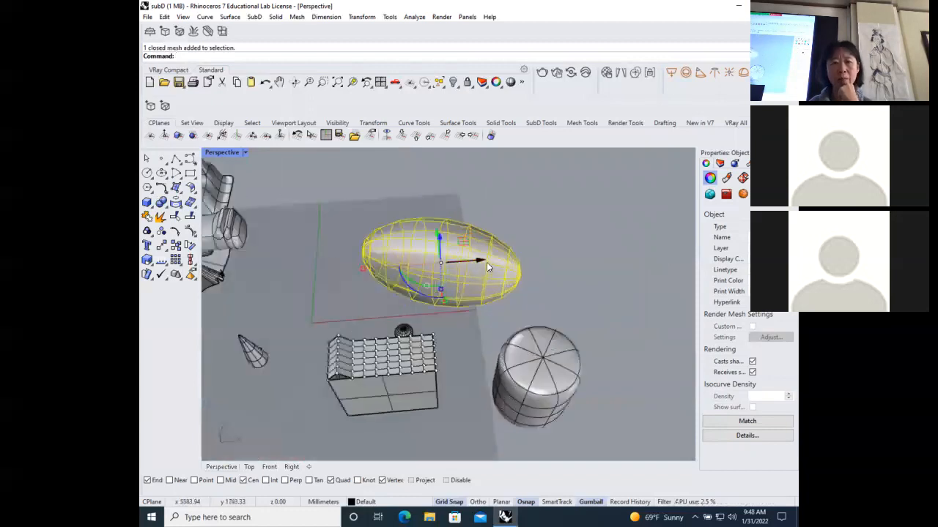
pyautogui.click(161, 216)
pyautogui.click(520, 240)
pyautogui.click(473, 256)
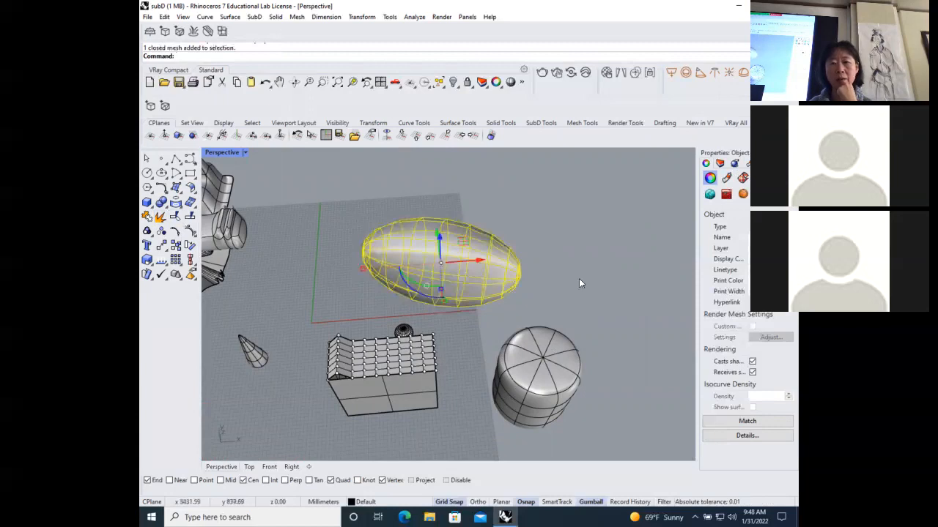
# Step: Review the mesh ellipsoid's object description and examine its faces up close
pyautogui.click(743, 436)
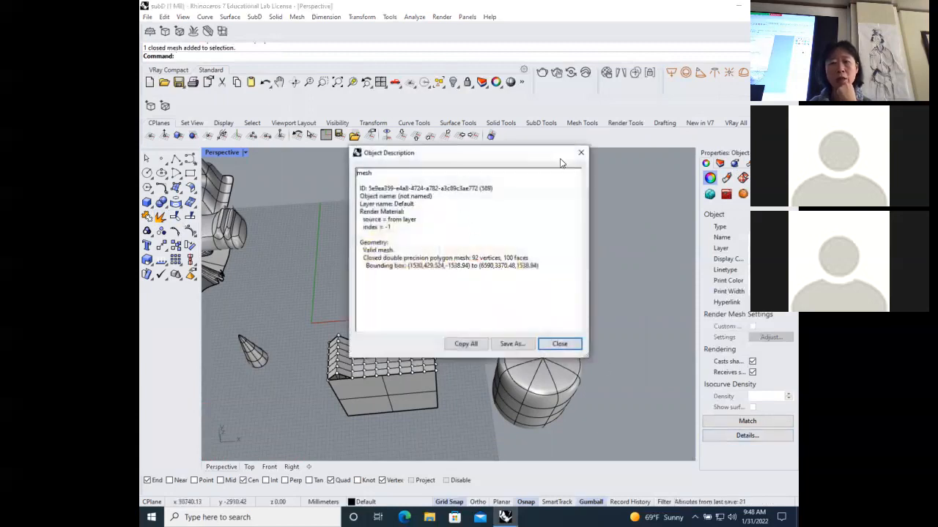
pyautogui.click(581, 153)
pyautogui.scroll(4, 462, 248)
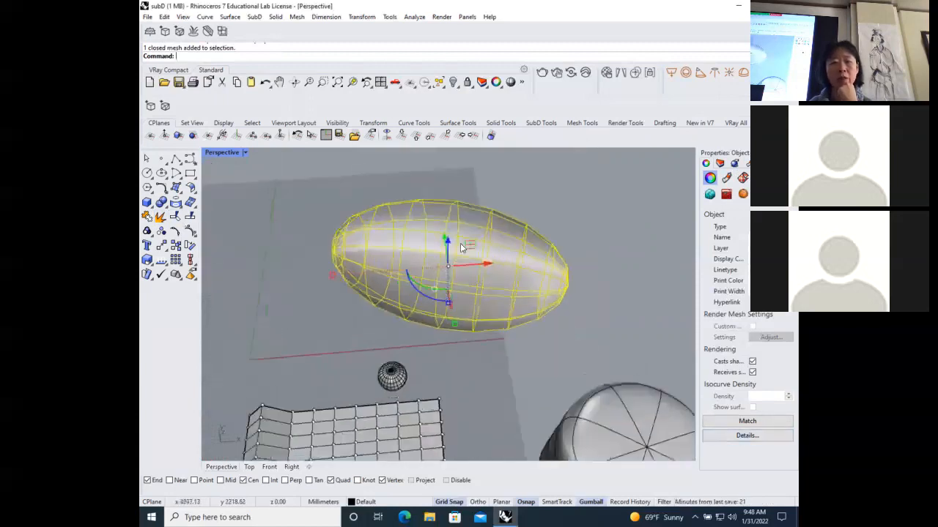
pyautogui.scroll(-4, 473, 205)
pyautogui.scroll(4, 477, 230)
pyautogui.scroll(-6, 454, 194)
pyautogui.scroll(3, 467, 209)
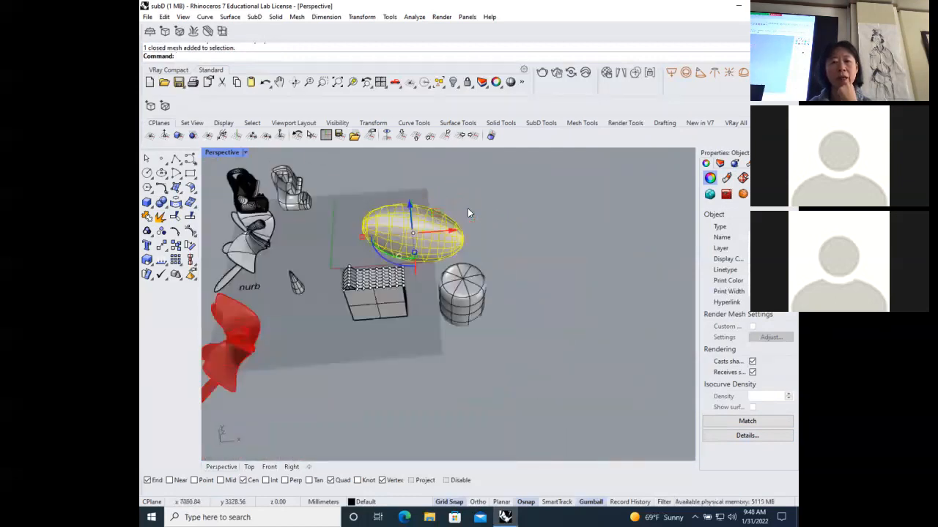
pyautogui.scroll(3, 467, 211)
pyautogui.click(476, 263)
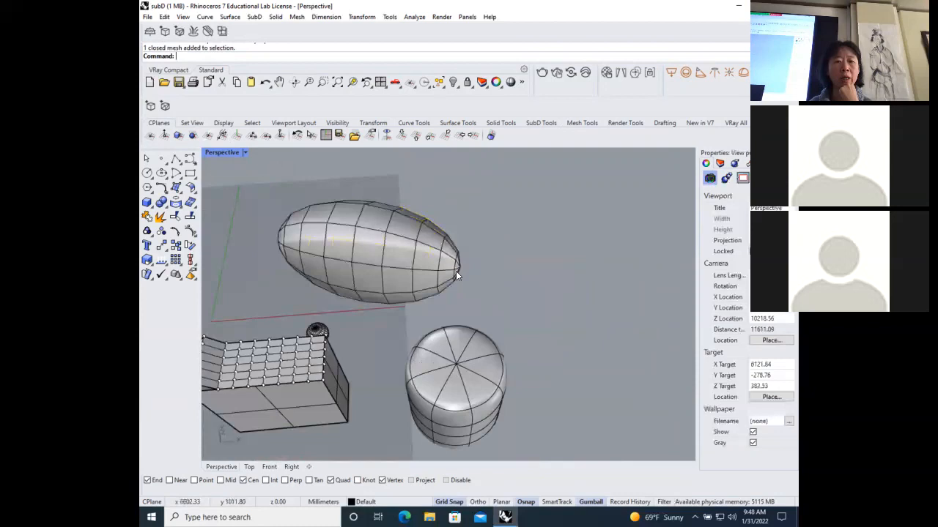
pyautogui.click(394, 249)
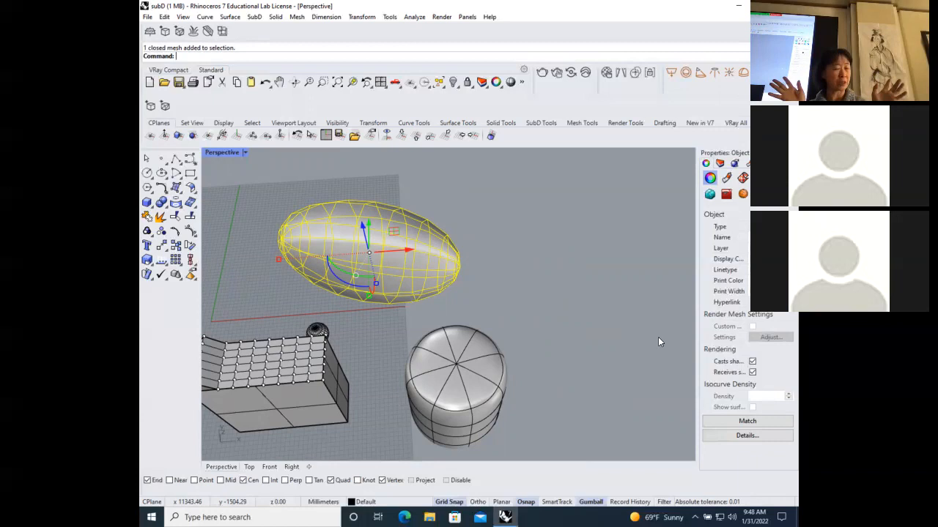
# Step: Compare the sample objects across the whole scene and examine the surface model above the nurb label up close
pyautogui.scroll(-5, 593, 299)
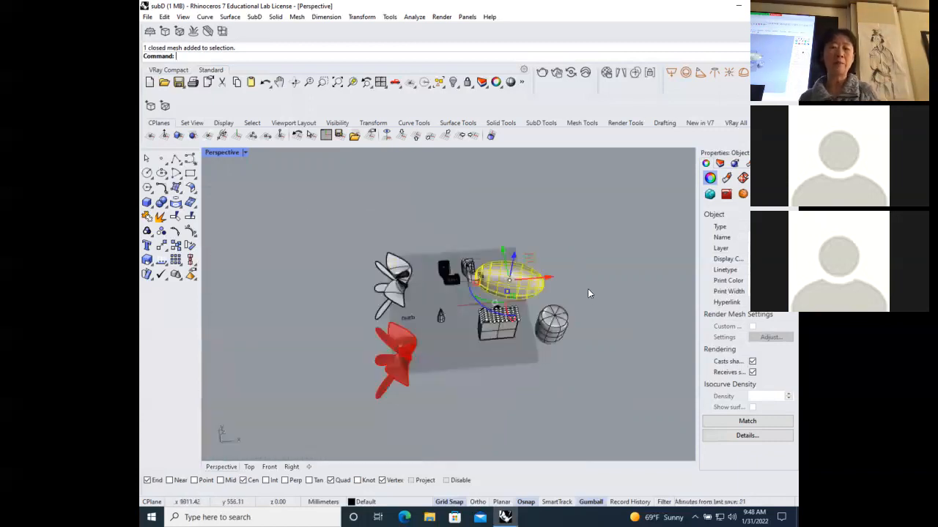
pyautogui.scroll(6, 571, 322)
pyautogui.scroll(-5, 545, 307)
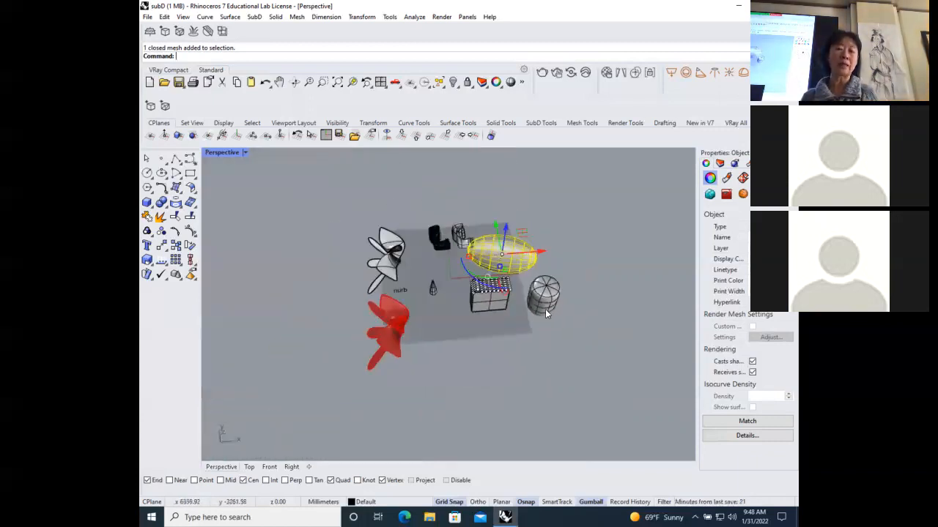
pyautogui.scroll(5, 549, 306)
pyautogui.scroll(-4, 567, 327)
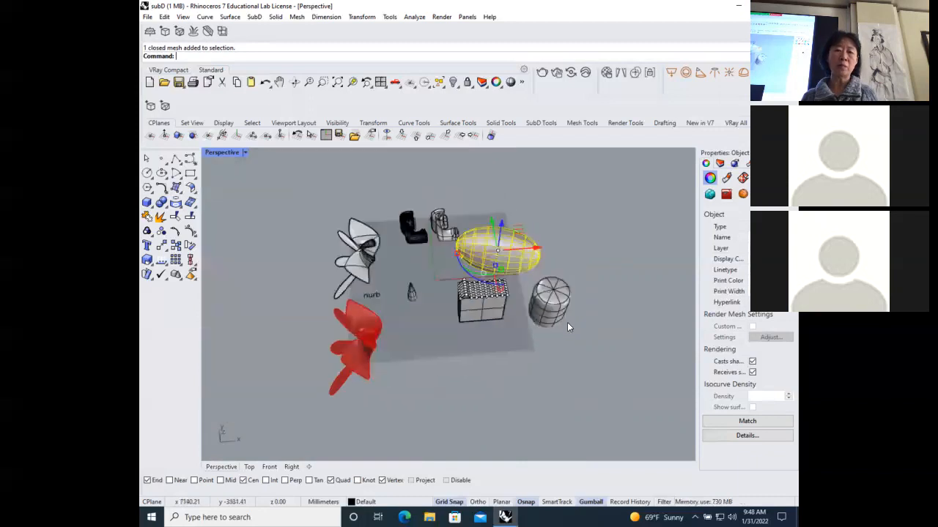
pyautogui.scroll(8, 414, 280)
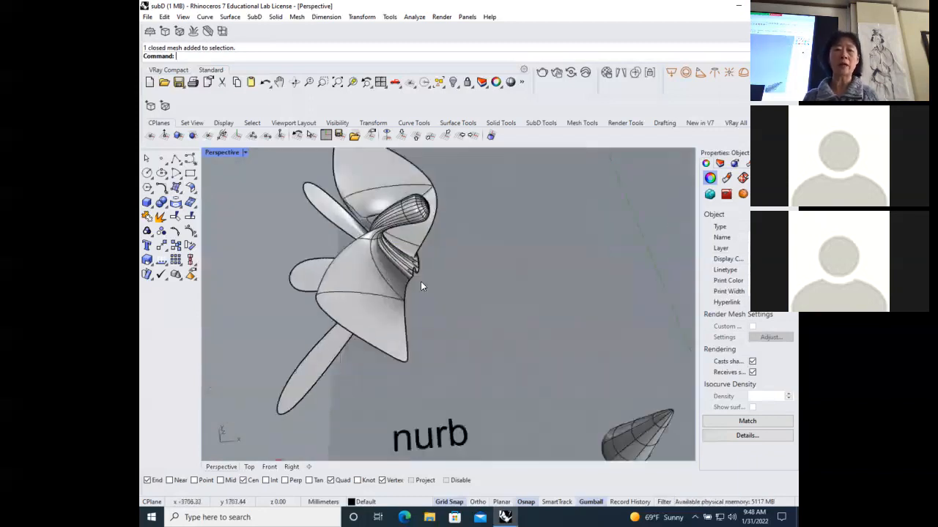
pyautogui.scroll(-3, 432, 291)
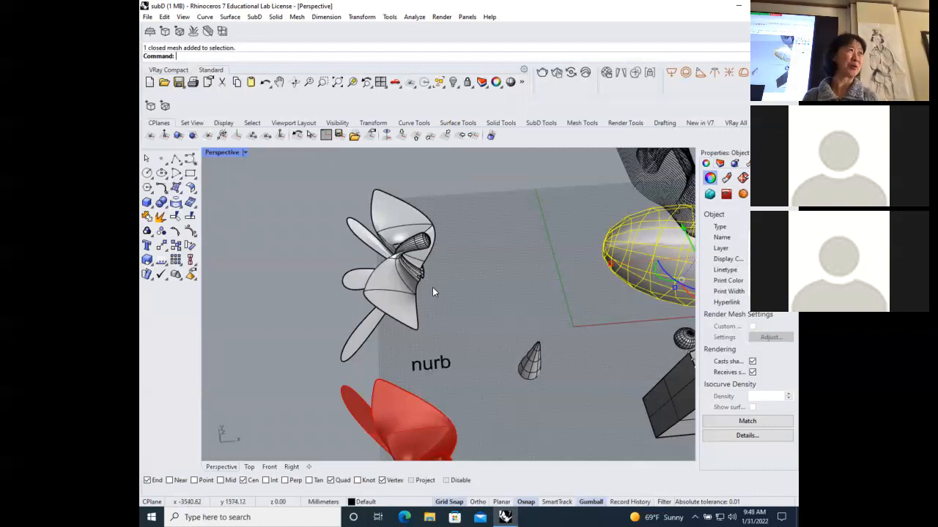
pyautogui.scroll(-3, 432, 289)
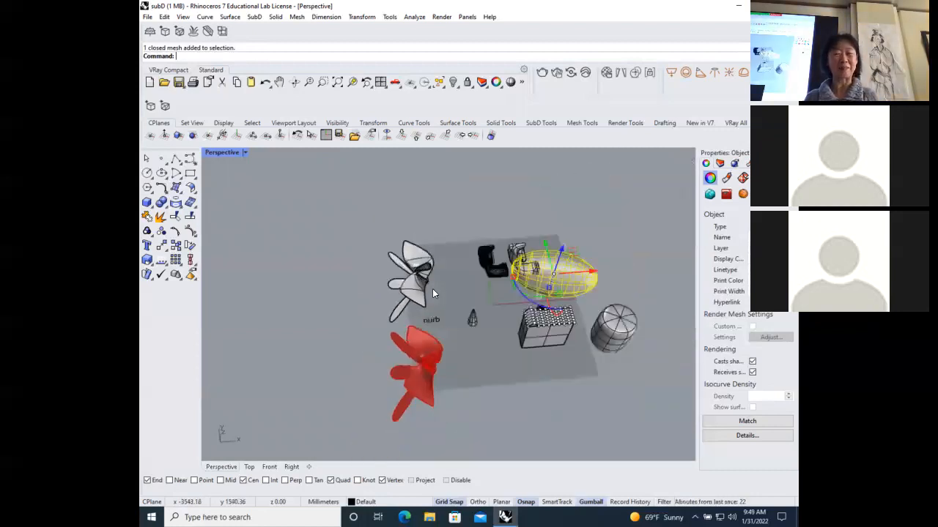
pyautogui.scroll(6, 432, 288)
pyautogui.scroll(2, 432, 293)
pyautogui.scroll(-3, 432, 293)
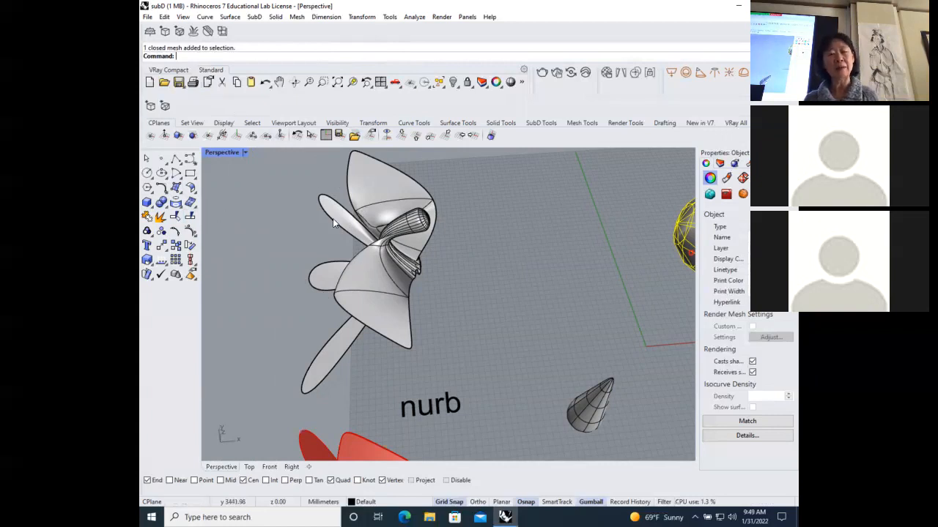
# Step: Delete the mesh ellipsoid and all the remaining surfaces of the edited box in front of it
pyautogui.scroll(-5, 332, 218)
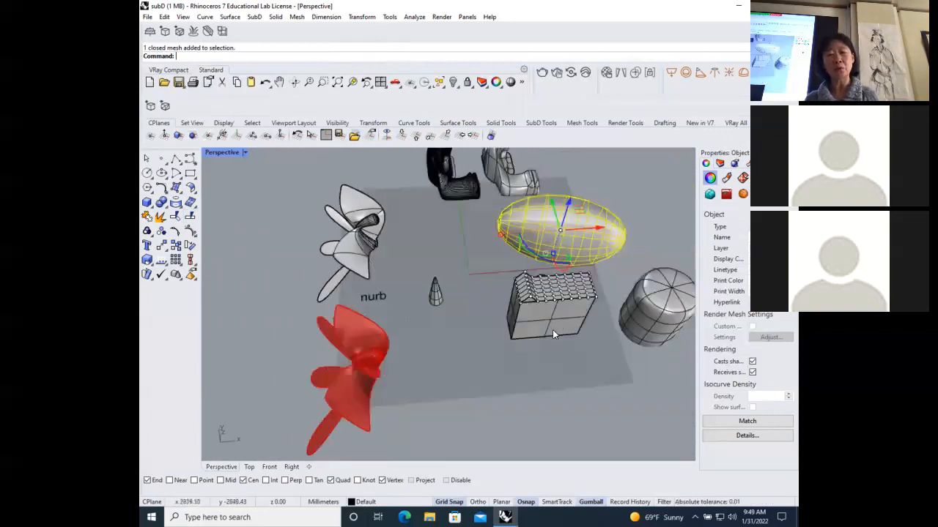
pyautogui.moveTo(587, 346); pyautogui.dragTo(521, 219)
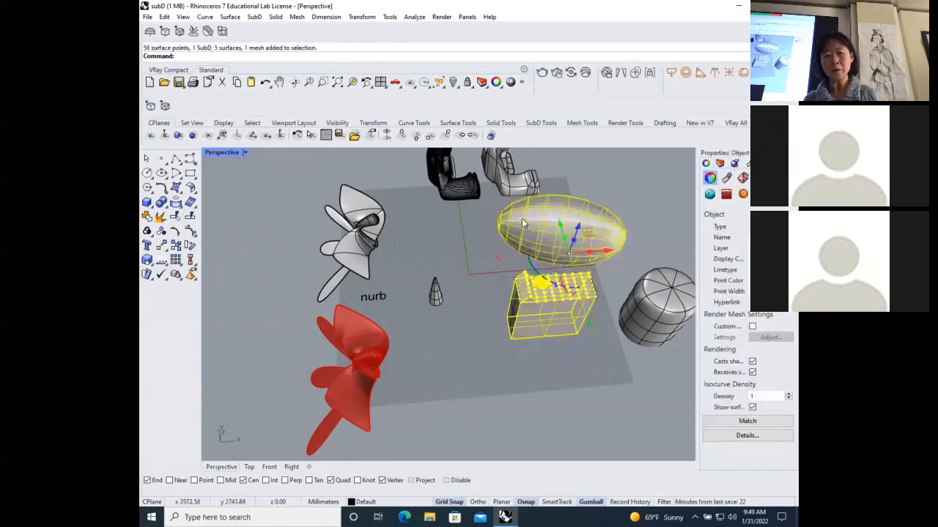
pyautogui.press('Delete')
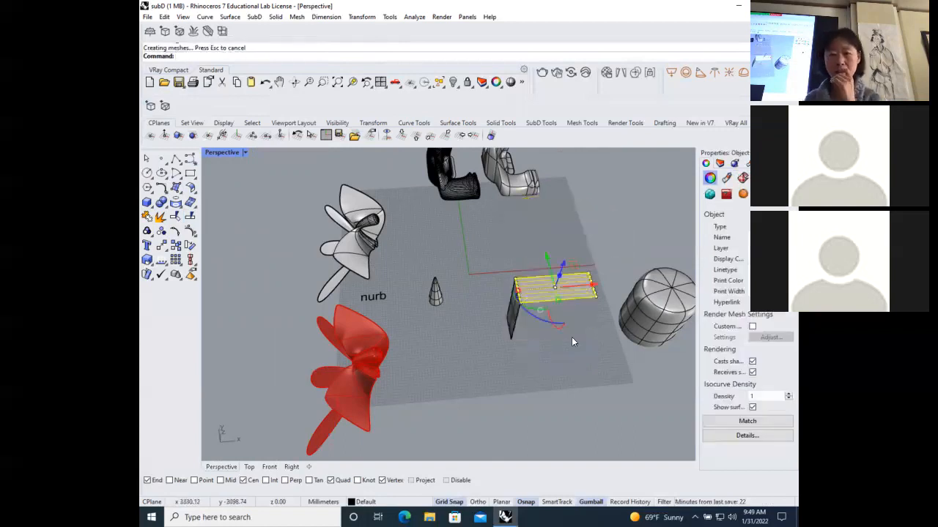
pyautogui.press('Delete')
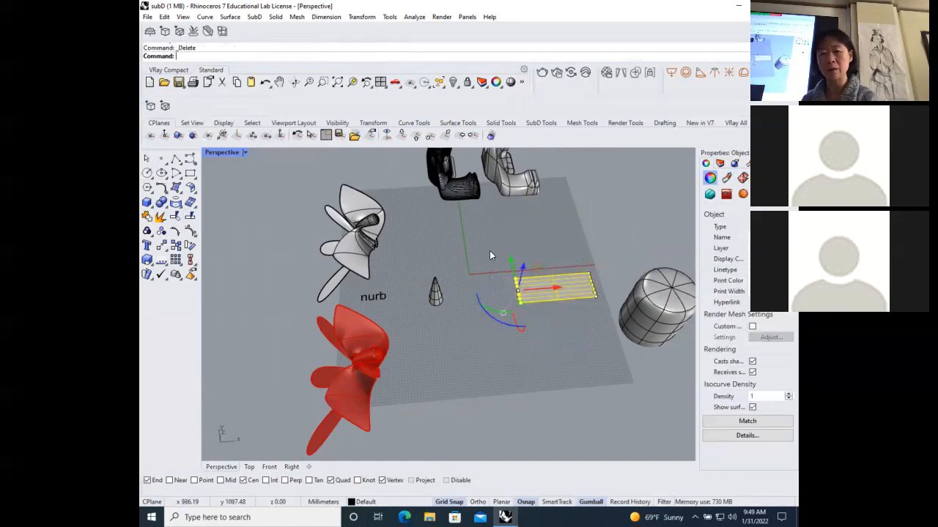
pyautogui.click(591, 332)
pyautogui.click(555, 291)
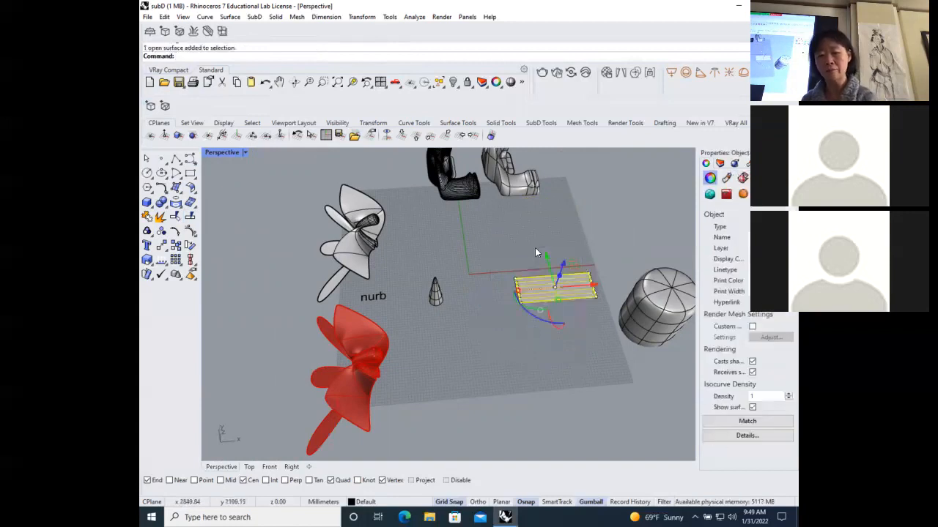
pyautogui.press('Delete')
pyautogui.scroll(3, 522, 244)
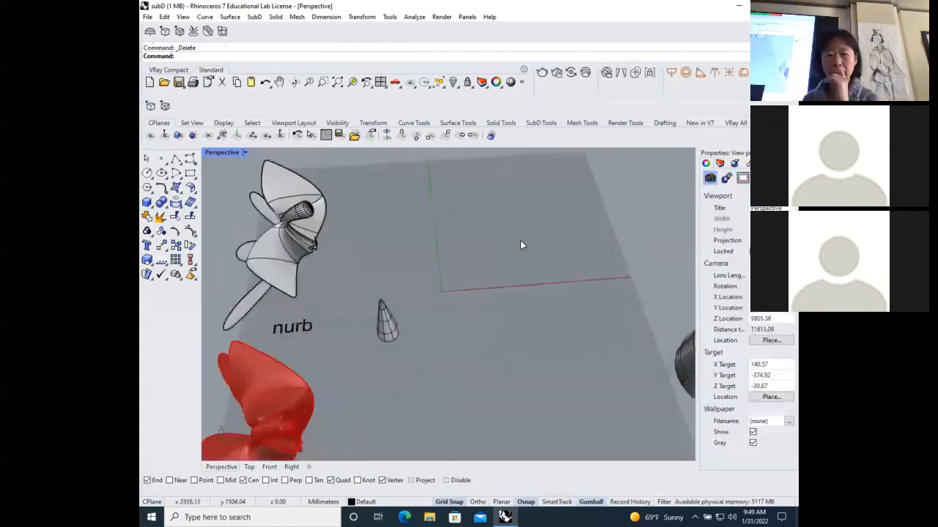
pyautogui.scroll(-4, 520, 245)
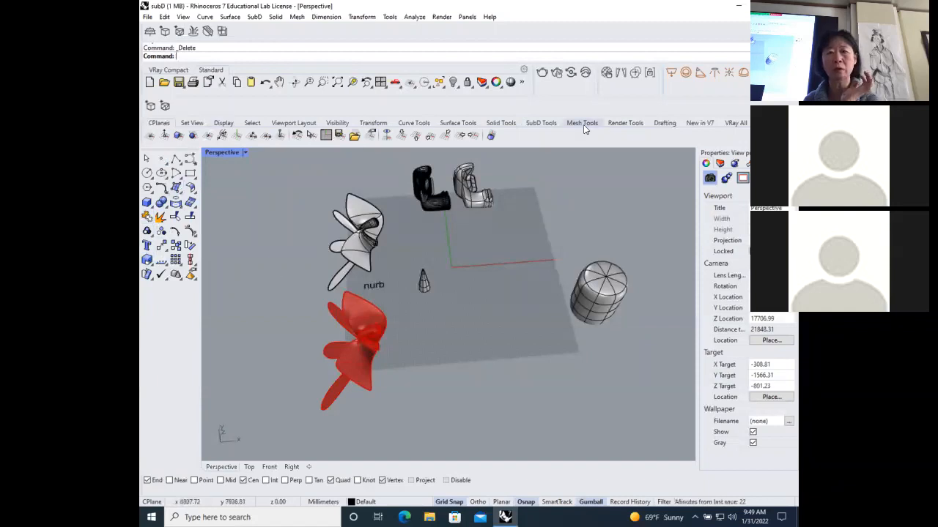
# Step: Create a solid NURBS box on the ground grid, between the small cone and the SubD cylinder
pyautogui.click(540, 122)
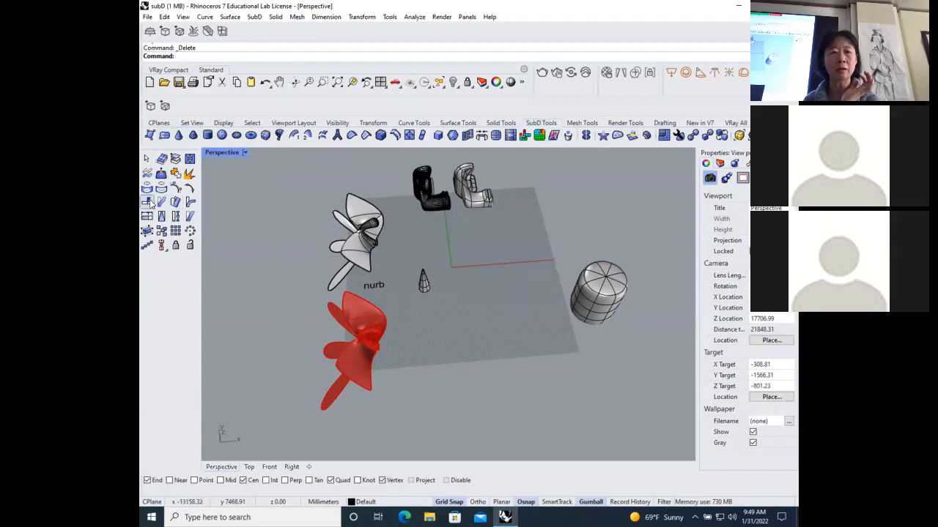
pyautogui.click(158, 122)
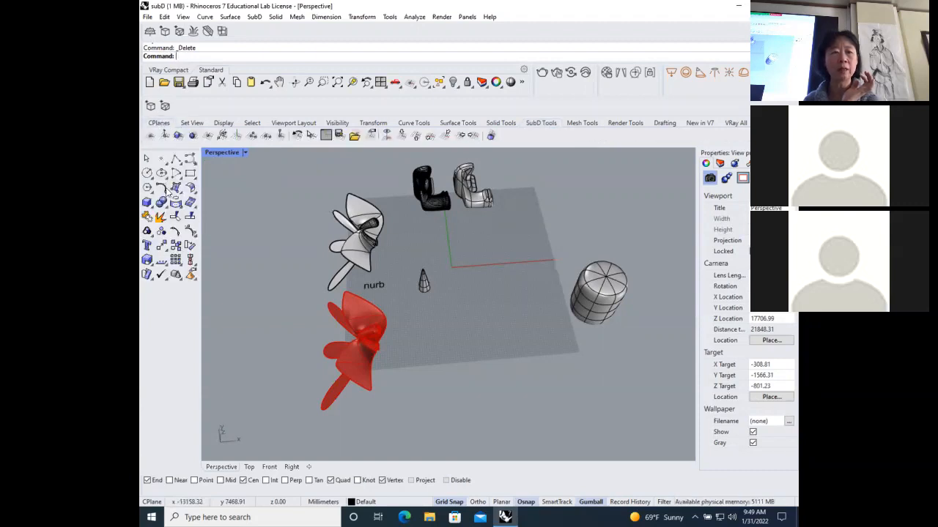
pyautogui.click(147, 201)
pyautogui.click(493, 275)
pyautogui.click(525, 291)
pyautogui.click(524, 262)
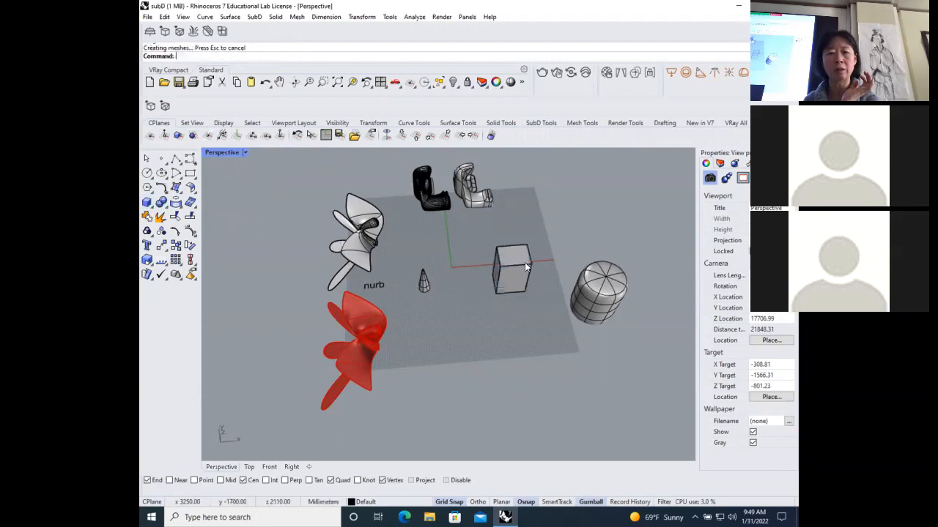
# Step: Create a solid NURBS cone in front of the new box and select it to inspect its isocurves
pyautogui.click(151, 209)
pyautogui.click(162, 221)
pyautogui.click(484, 338)
pyautogui.click(501, 337)
pyautogui.click(495, 310)
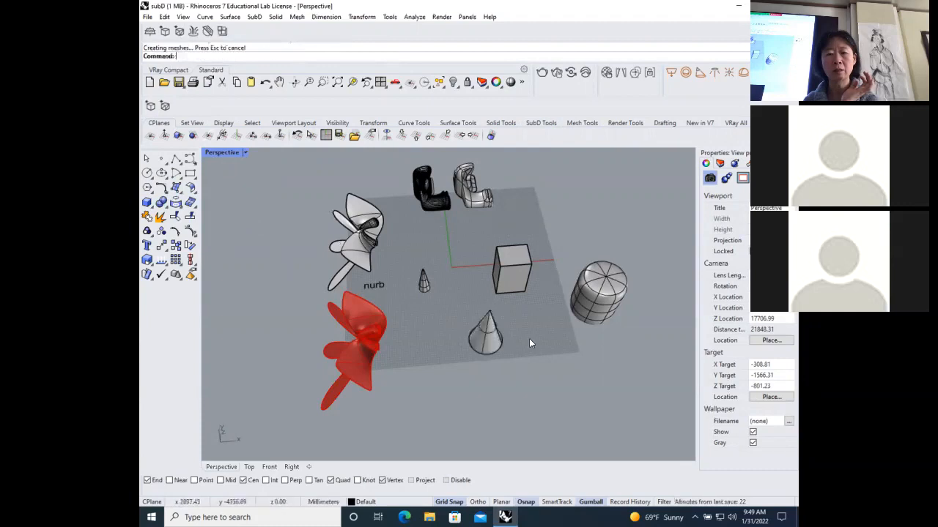
pyautogui.scroll(3, 542, 313)
pyautogui.click(423, 359)
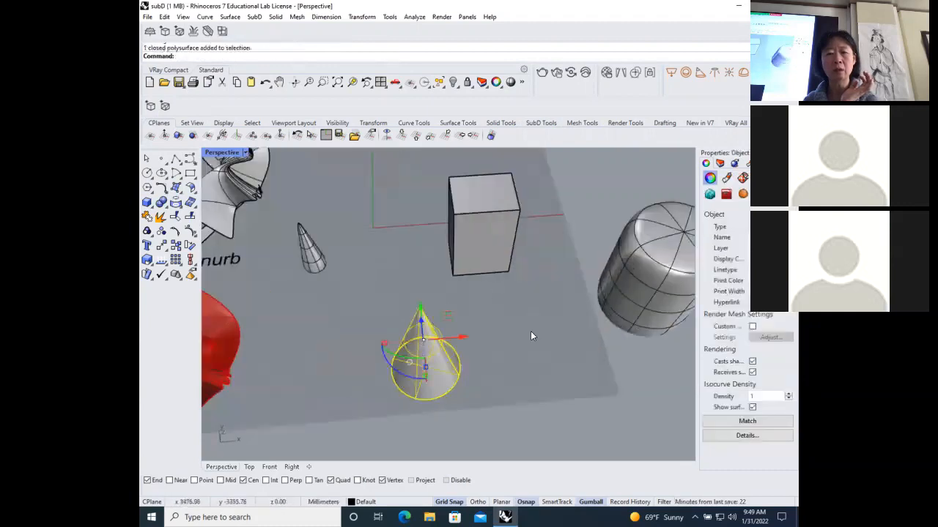
# Step: Create a vertical SubD cone between the solid cone and the red model
pyautogui.scroll(-3, 531, 337)
pyautogui.click(540, 123)
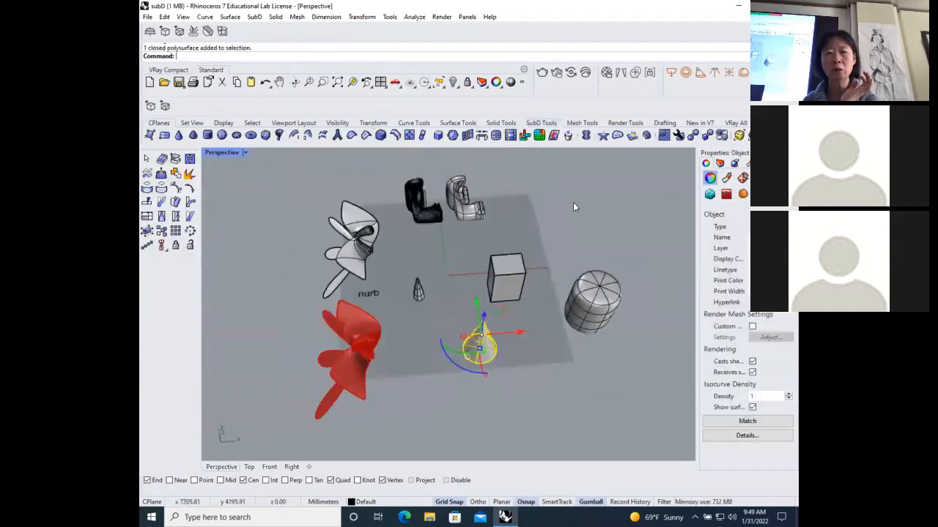
pyautogui.click(178, 135)
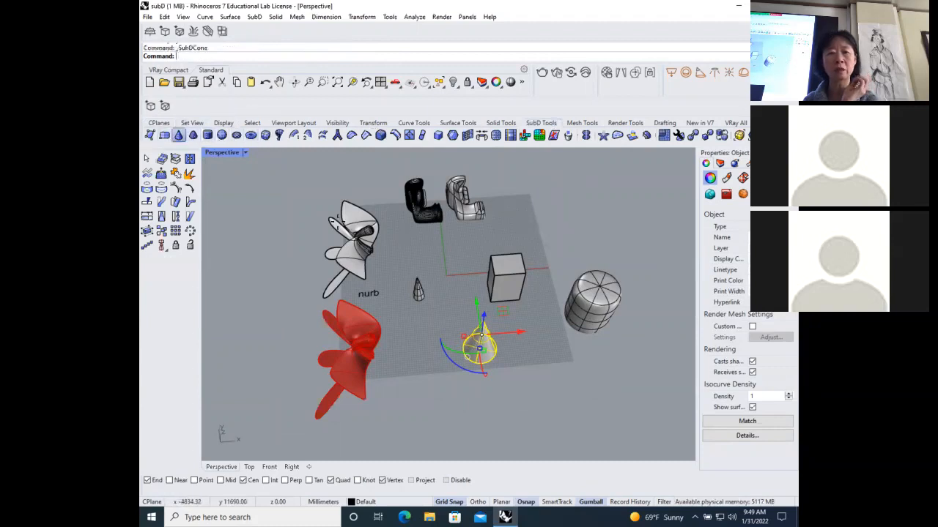
pyautogui.click(435, 340)
pyautogui.click(443, 305)
pyautogui.scroll(5, 438, 347)
pyautogui.scroll(-5, 438, 345)
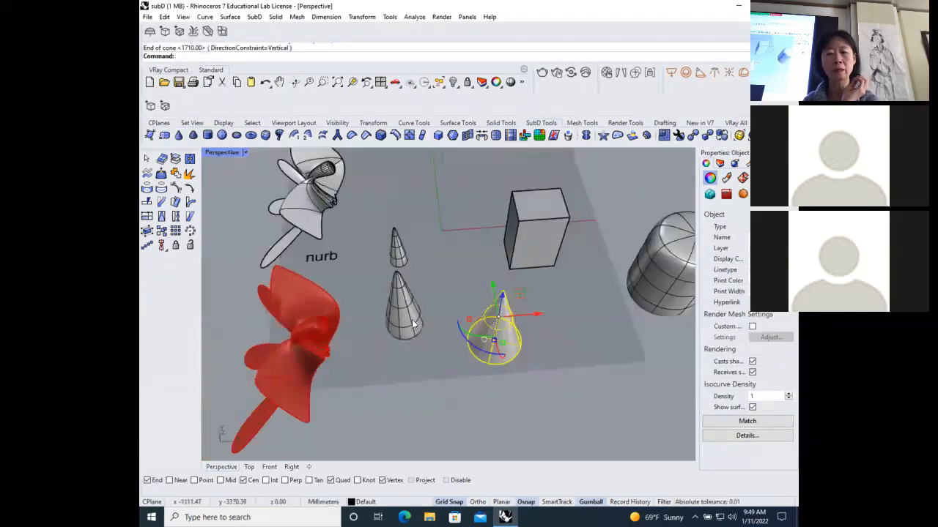
# Step: Compare the NURBS cone and the SubD cone up close, selecting each one in turn
pyautogui.scroll(5, 424, 310)
pyautogui.click(389, 315)
pyautogui.moveTo(412, 291); pyautogui.dragTo(475, 300)
pyautogui.press('Escape')
pyautogui.click(584, 386)
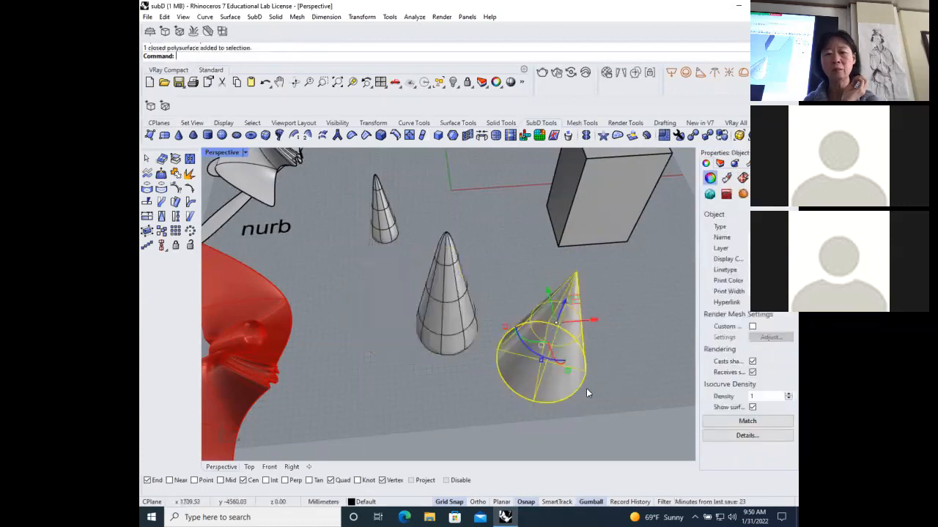
pyautogui.click(468, 343)
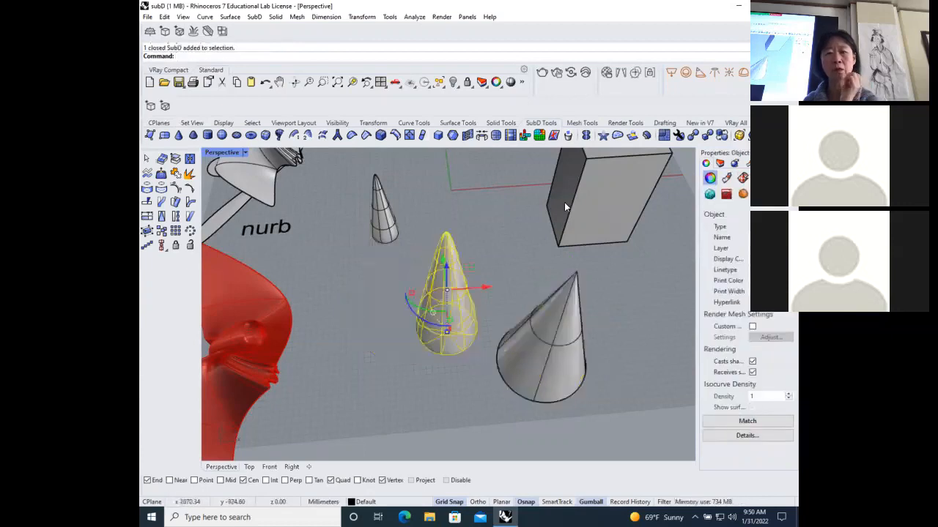
# Step: Switch the SubD display from smooth to flat and select the new SubD cone to examine its faces
pyautogui.click(722, 136)
pyautogui.click(721, 136)
pyautogui.click(722, 136)
pyautogui.click(486, 251)
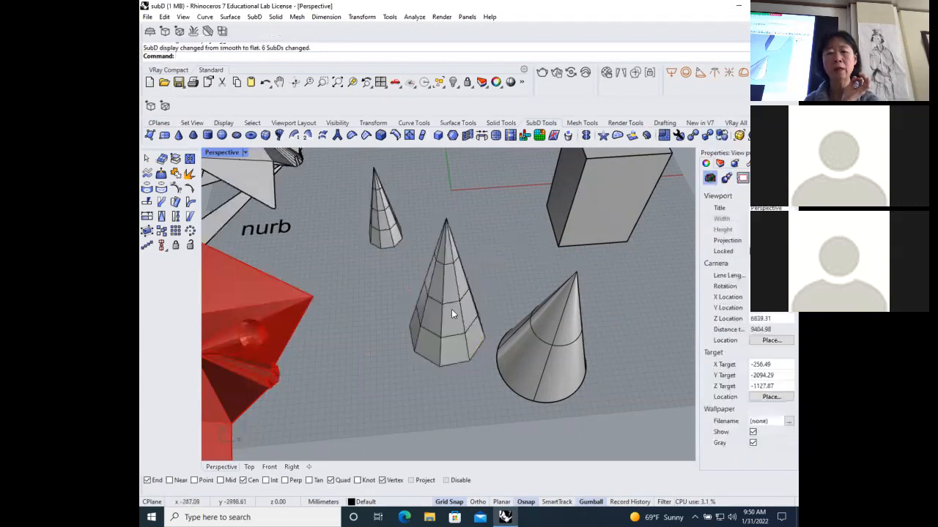
pyautogui.click(440, 343)
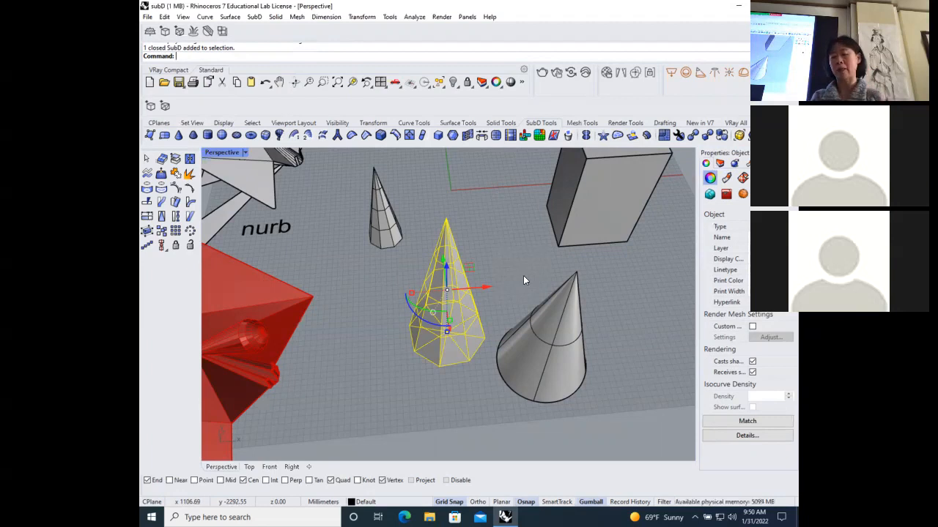
# Step: Toggle the SubD display to smooth and back to flat, and compare the SubD cone with the NURBS cone
pyautogui.click(723, 135)
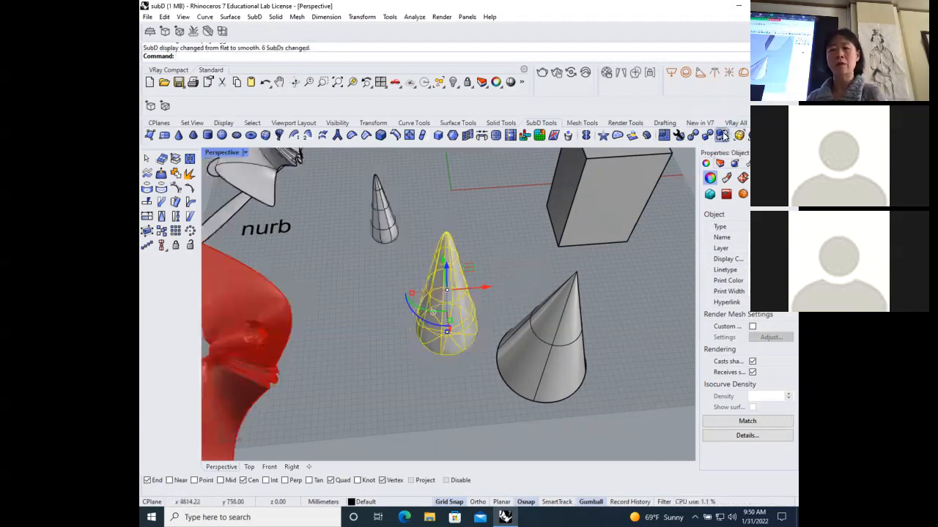
pyautogui.click(721, 135)
pyautogui.click(507, 282)
pyautogui.scroll(-5, 447, 278)
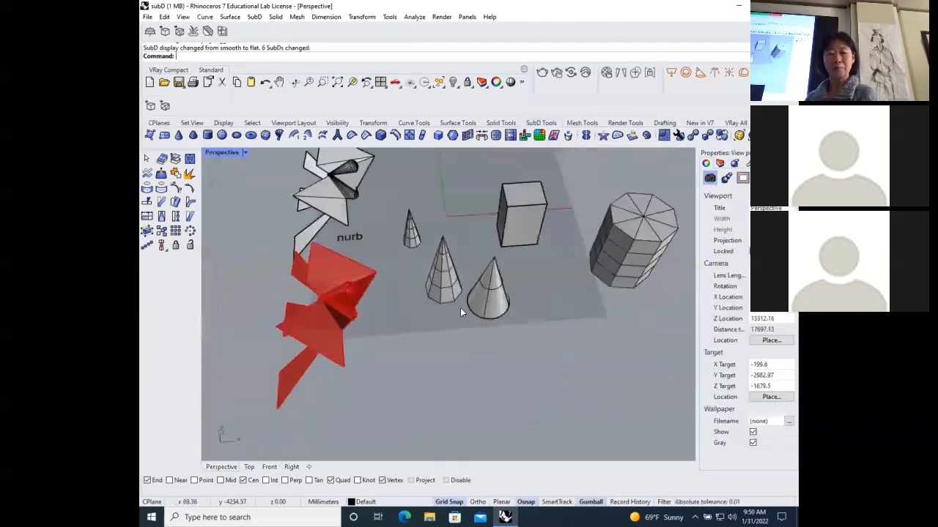
pyautogui.scroll(5, 458, 301)
pyautogui.scroll(-4, 454, 310)
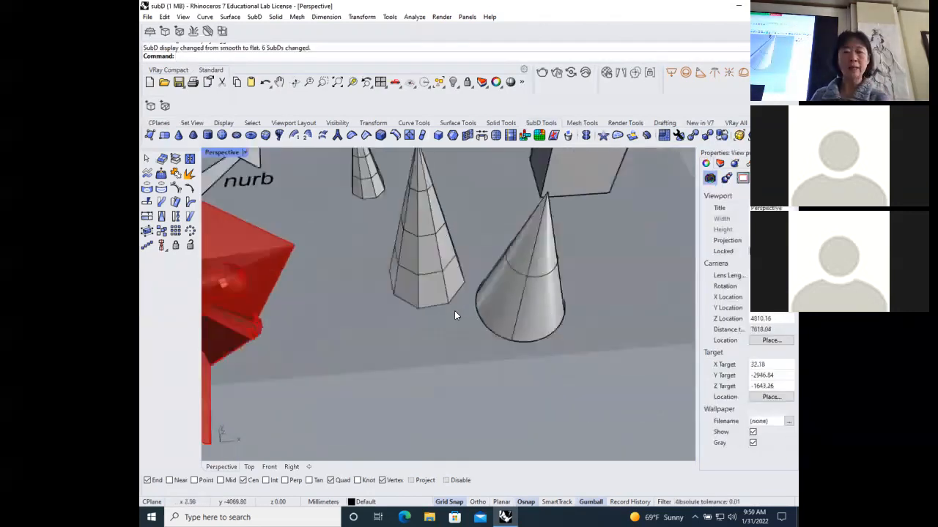
# Step: Select the SubD cone, return the SubD display to smooth, and examine both cones up close
pyautogui.click(452, 298)
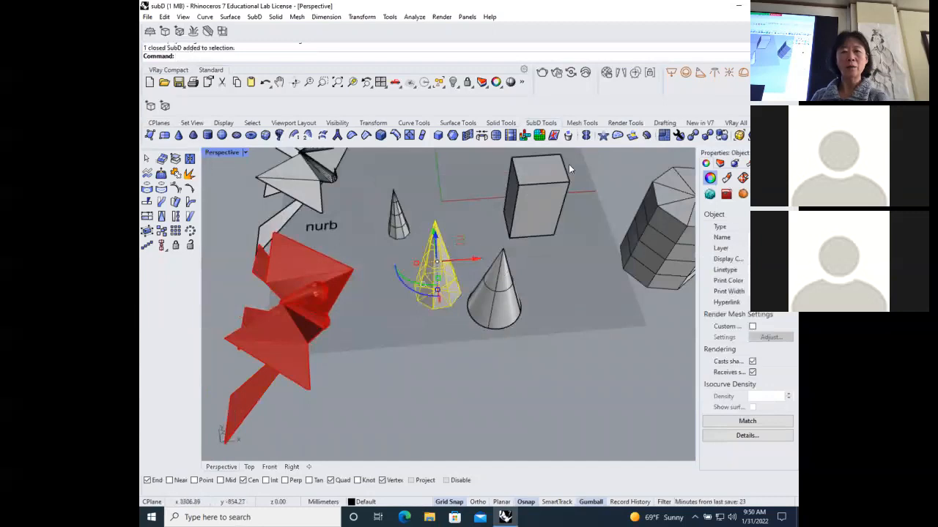
pyautogui.click(722, 136)
pyautogui.scroll(3, 441, 305)
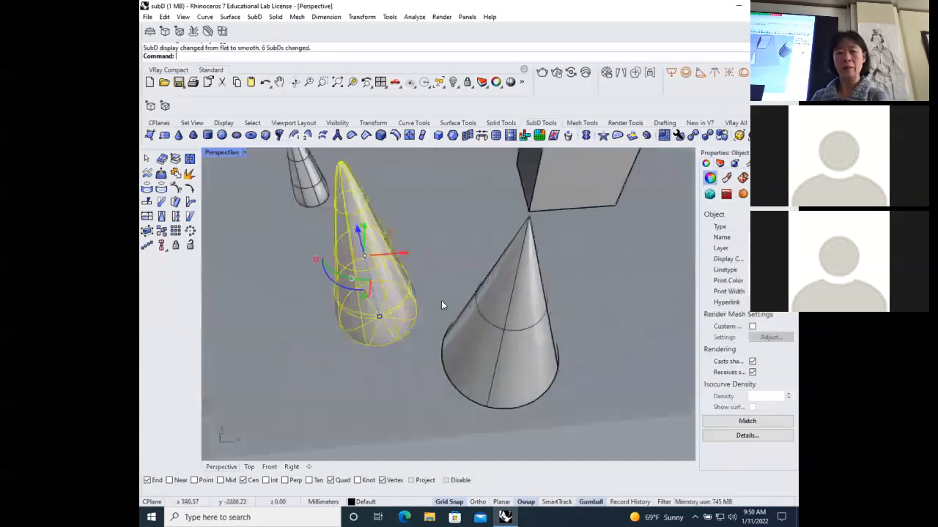
pyautogui.scroll(2, 441, 305)
pyautogui.scroll(-5, 408, 289)
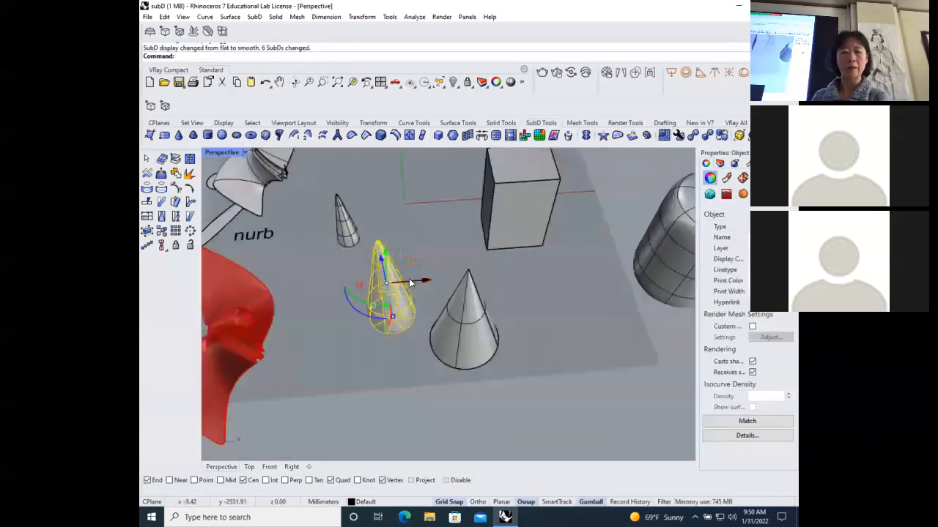
pyautogui.scroll(-2, 394, 273)
# Step: Delete the NURBS cone and the larger SubD cone
pyautogui.click(419, 296)
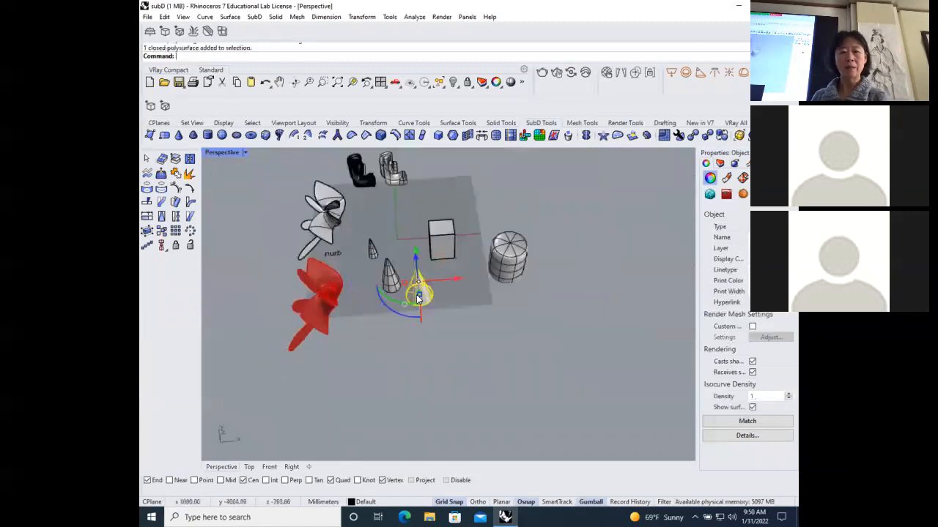
pyautogui.press('Delete')
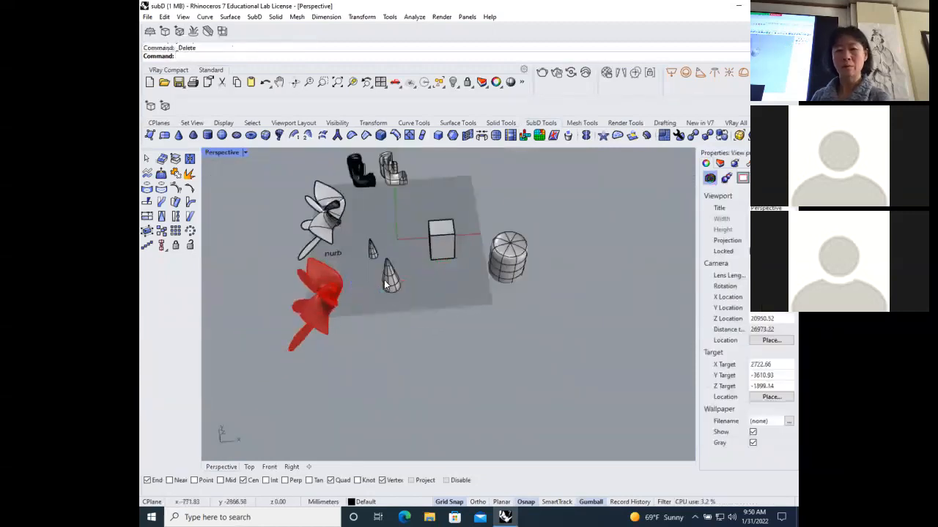
# Step: Draw a single five-corner SubD face in front of the box, using SubD output and Ngon polygon type
pyautogui.click(150, 135)
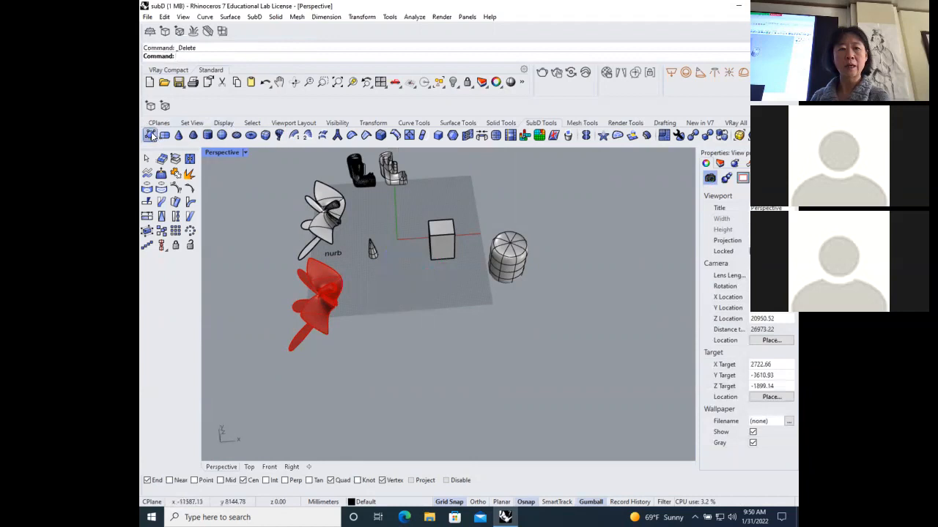
pyautogui.press('F8')
pyautogui.click(474, 297)
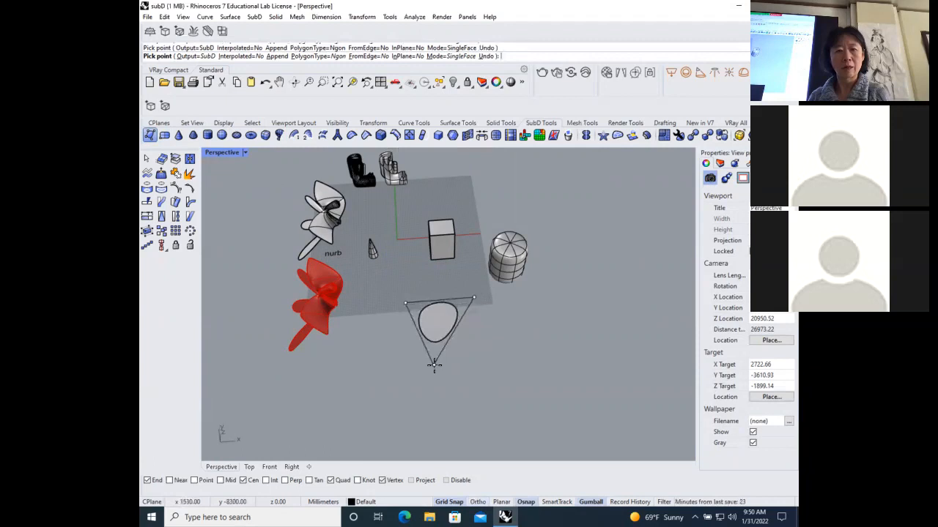
pyautogui.click(433, 364)
pyautogui.click(373, 336)
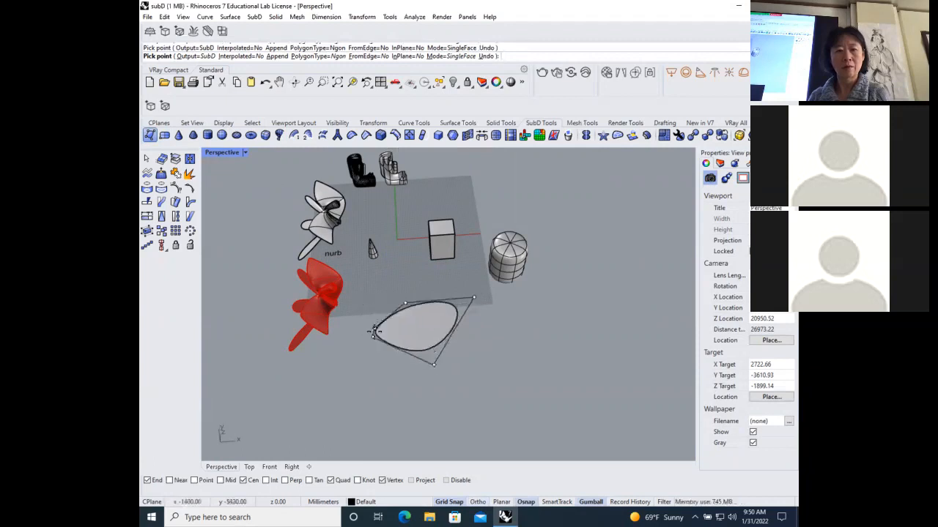
pyautogui.click(371, 320)
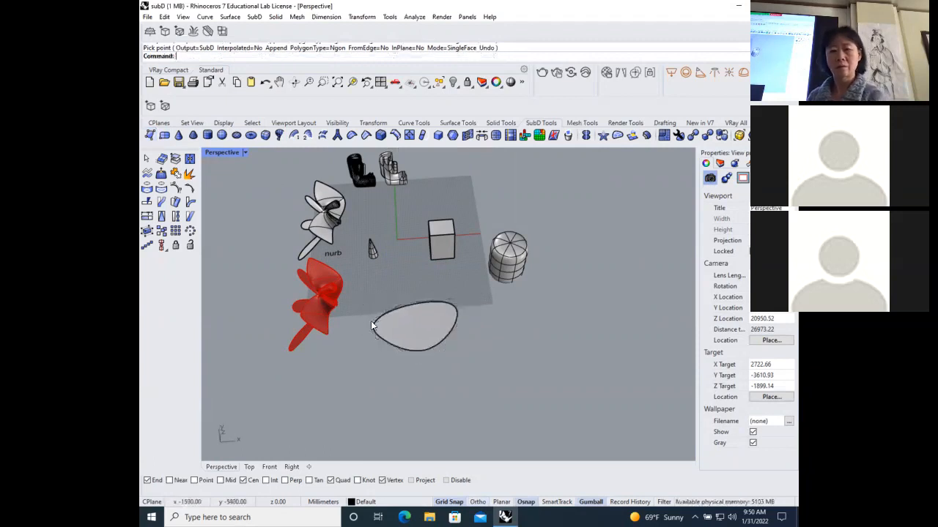
# Step: Switch the SubD display to flat with the new face selected, examine its straight-edged outline, and clear the selection
pyautogui.click(420, 337)
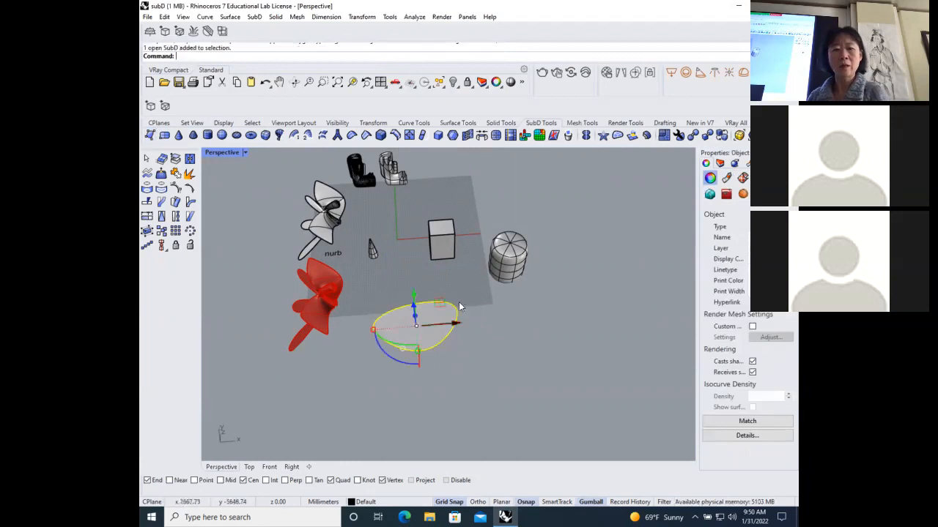
pyautogui.click(721, 135)
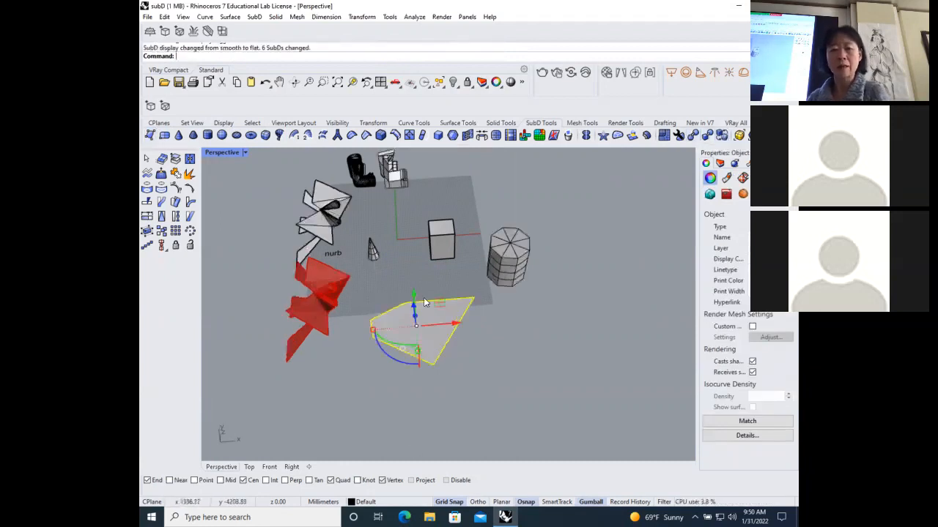
pyautogui.scroll(3, 490, 323)
pyautogui.scroll(-3, 491, 322)
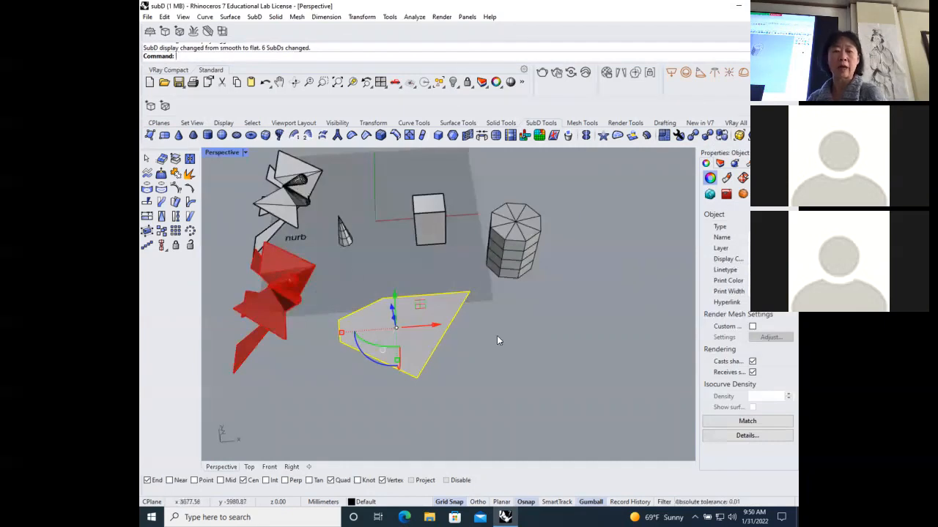
pyautogui.click(488, 340)
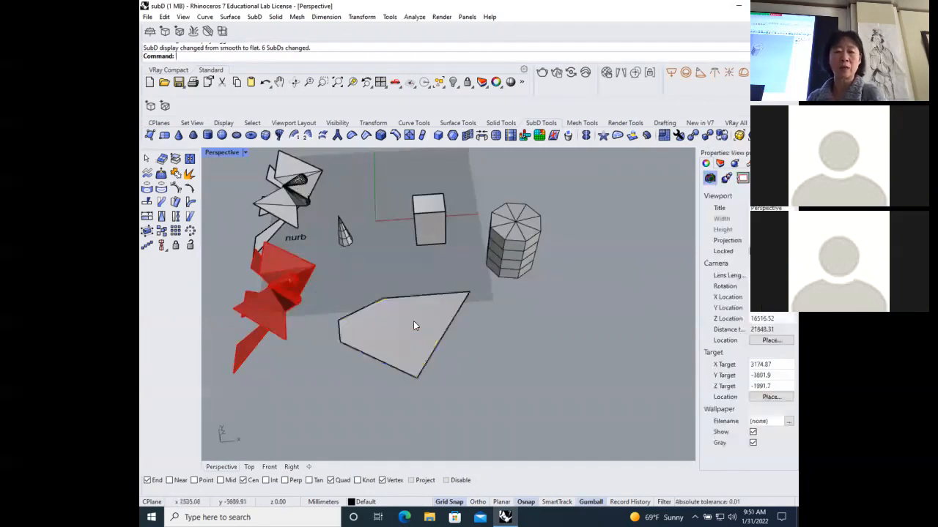
# Step: Replace the SubD face in front of the box with a newly drawn five-corner single SubD face and check its object details
pyautogui.click(413, 322)
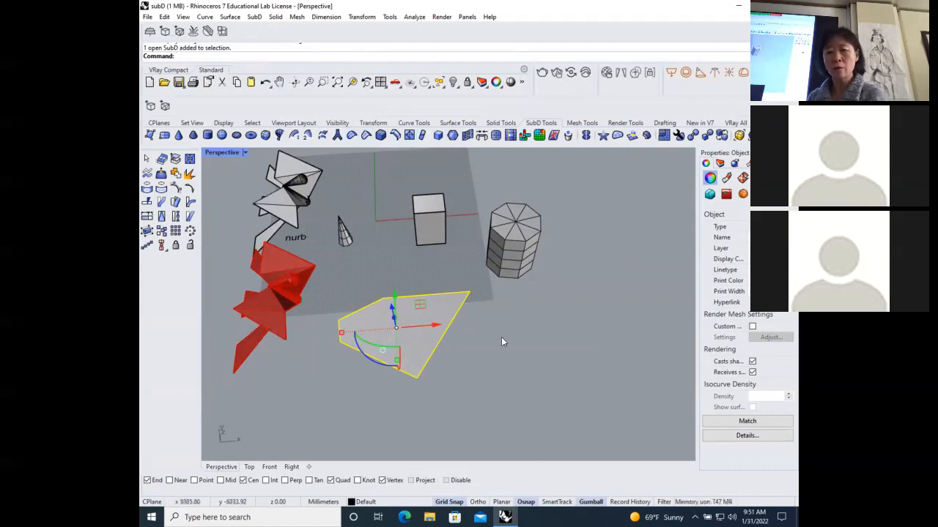
pyautogui.press('Delete')
pyautogui.click(150, 135)
pyautogui.click(414, 213)
pyautogui.click(387, 325)
pyautogui.click(494, 329)
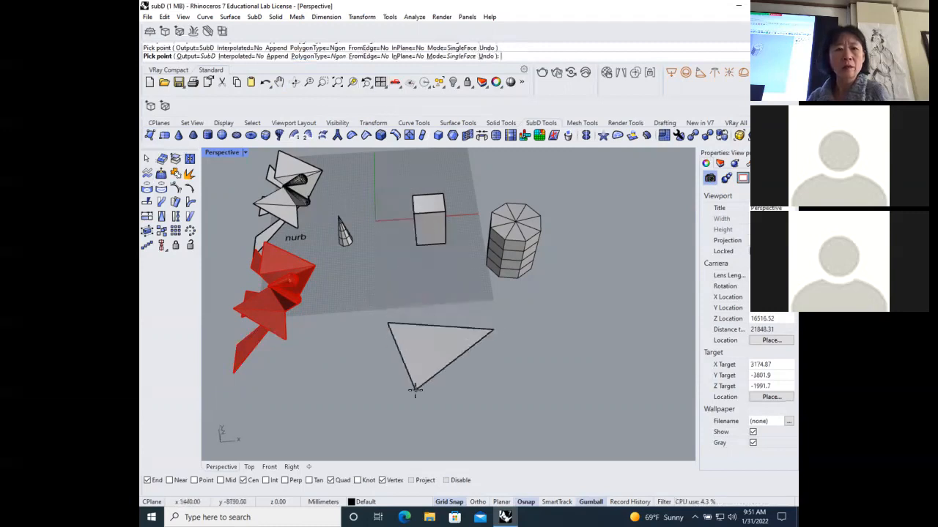
pyautogui.click(414, 389)
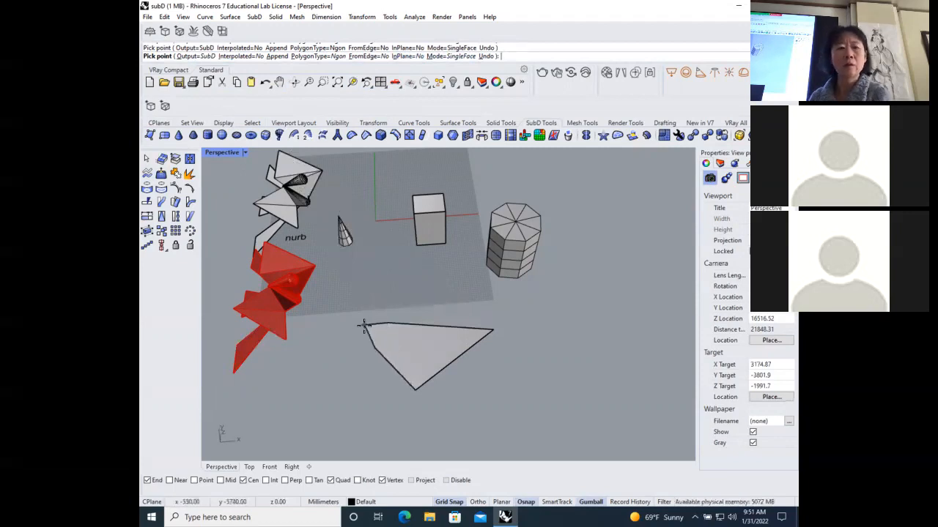
pyautogui.click(364, 326)
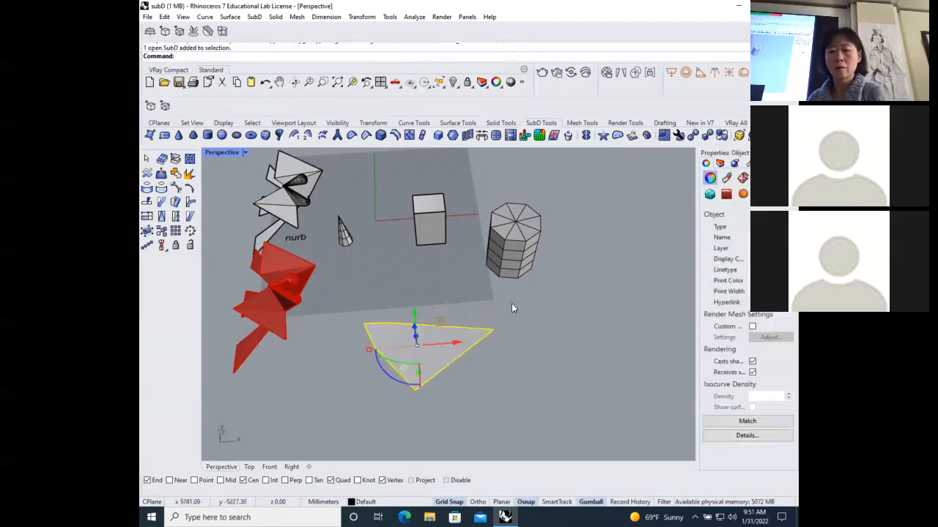
pyautogui.click(766, 437)
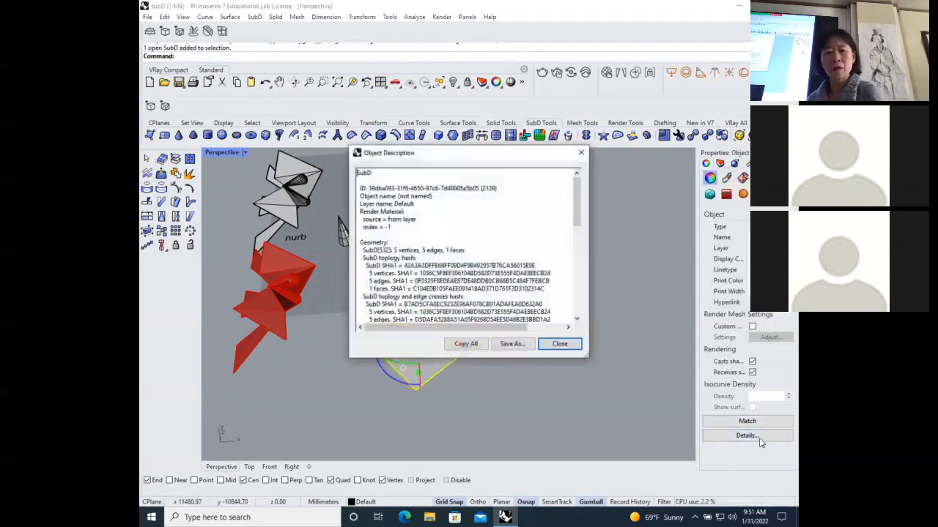
pyautogui.click(581, 152)
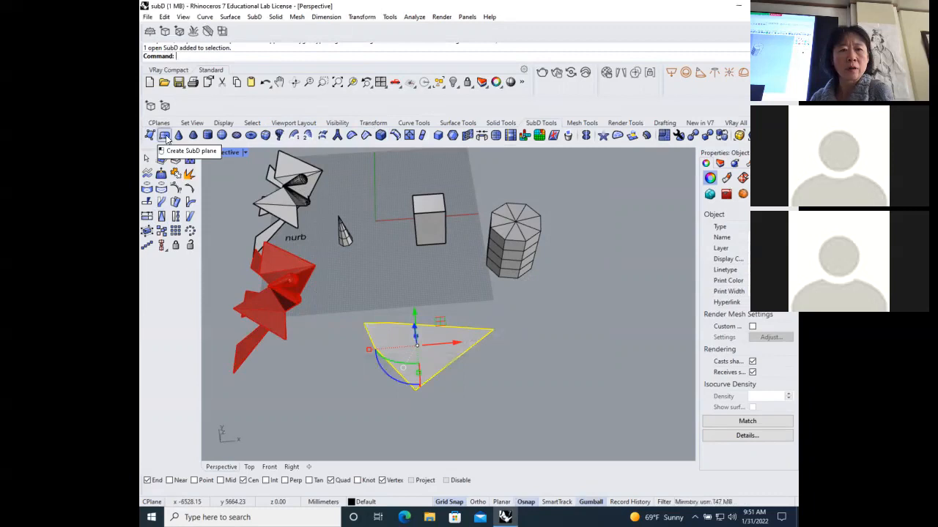
# Step: Draw a rectangular SubD plane with XCount 4 and YCount 4 beside the five-corner face, and compare the two by selecting each
pyautogui.click(165, 139)
pyautogui.click(554, 312)
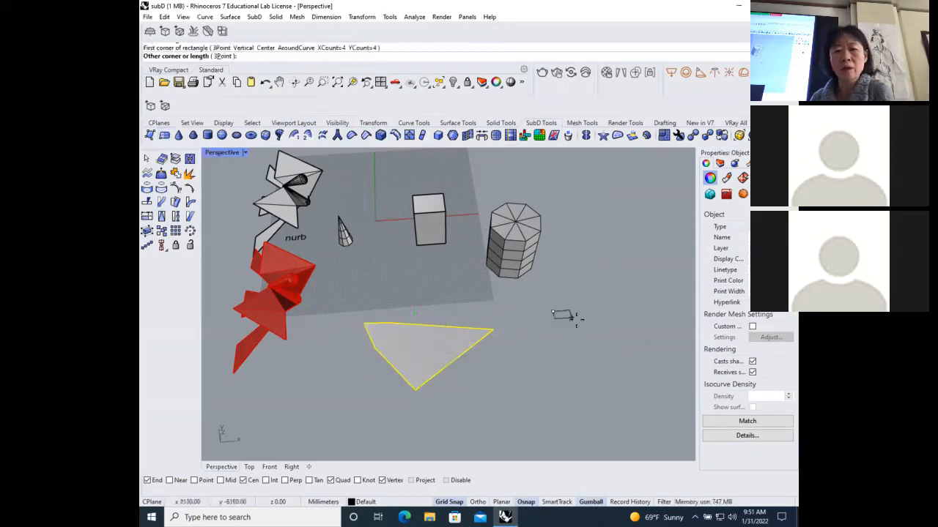
pyautogui.click(643, 362)
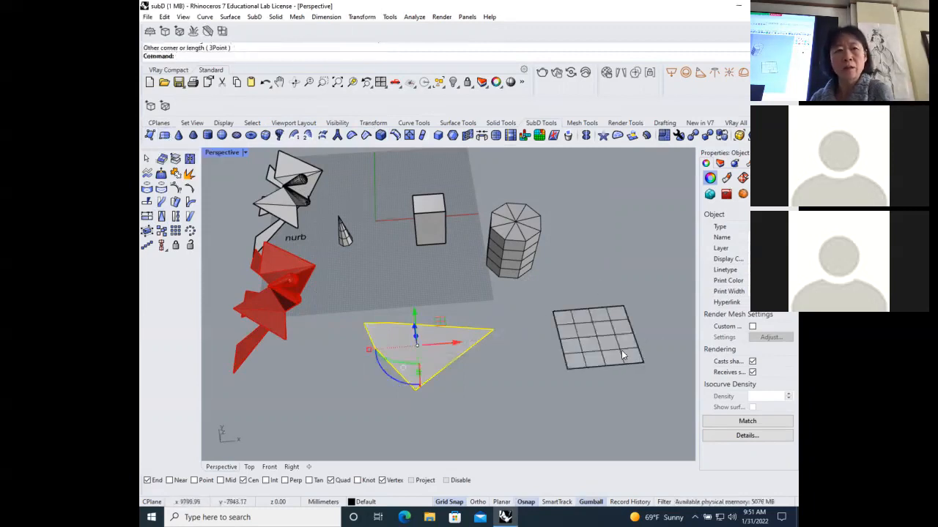
pyautogui.click(621, 350)
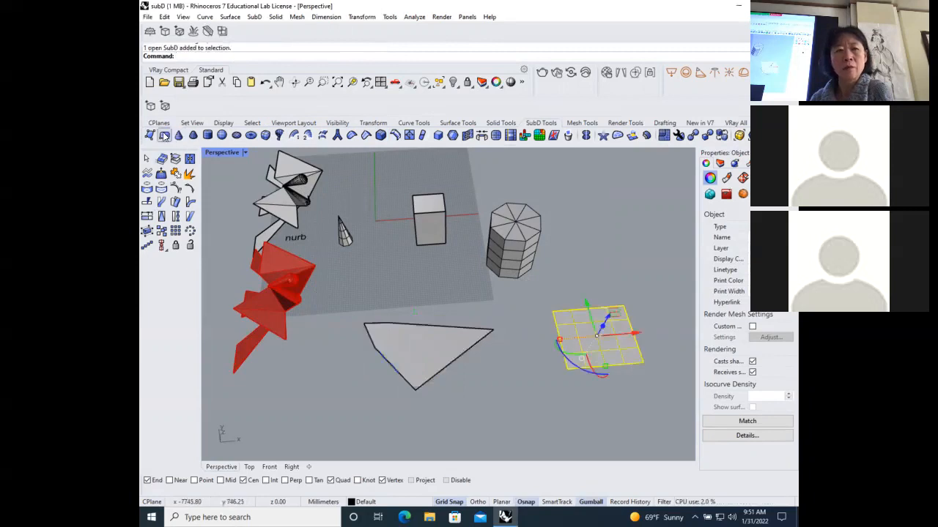
pyautogui.click(469, 370)
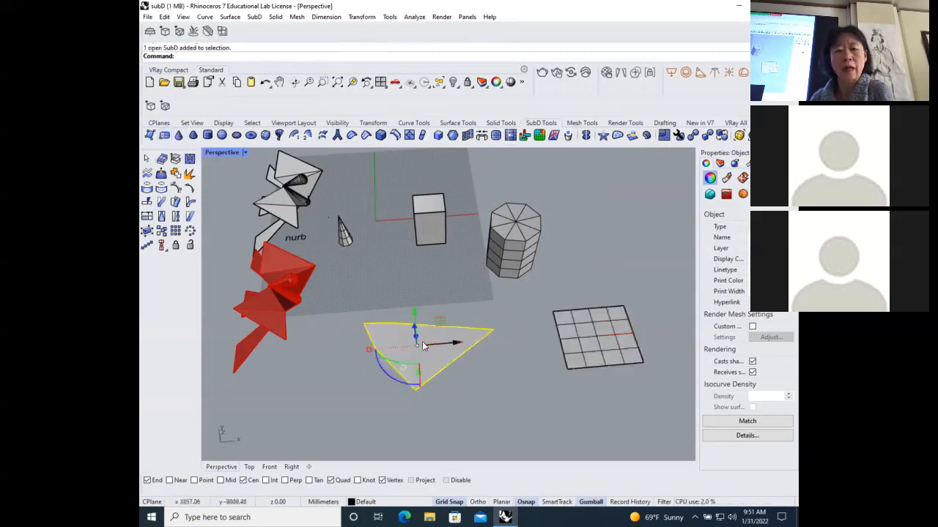
pyautogui.scroll(-5, 357, 300)
pyautogui.scroll(2, 491, 317)
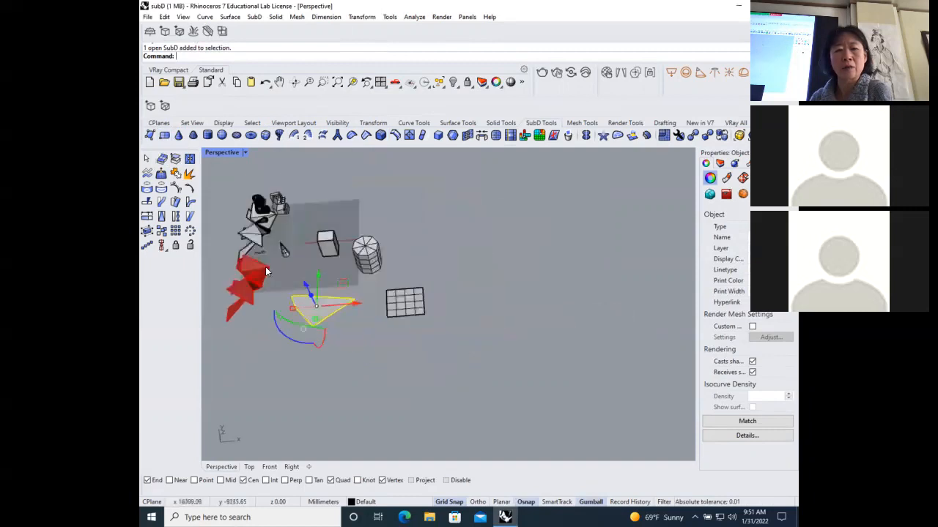
pyautogui.click(164, 135)
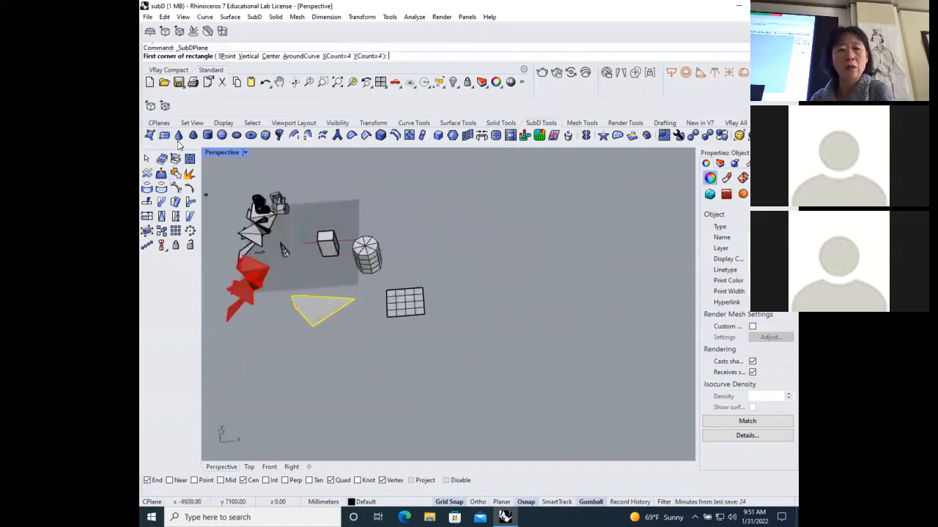
pyautogui.click(487, 295)
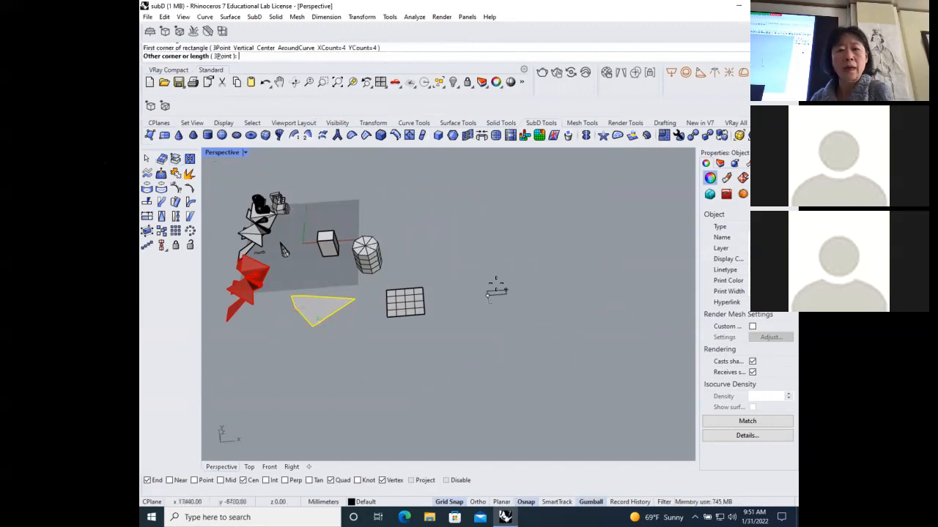
pyautogui.press('Escape')
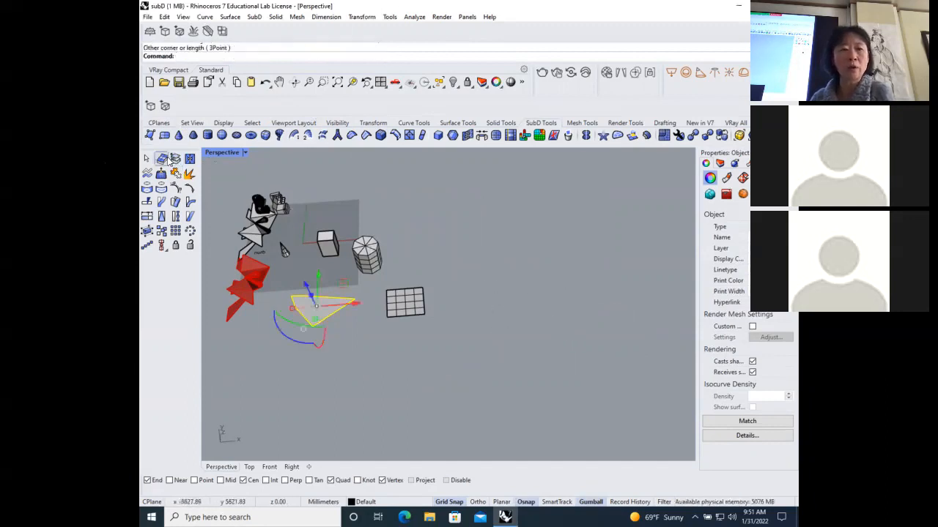
# Step: Draw a second SubD plane with XCount 3 and YCount 3 beside the 4 by 4 plane, and leave it deselected
pyautogui.click(150, 135)
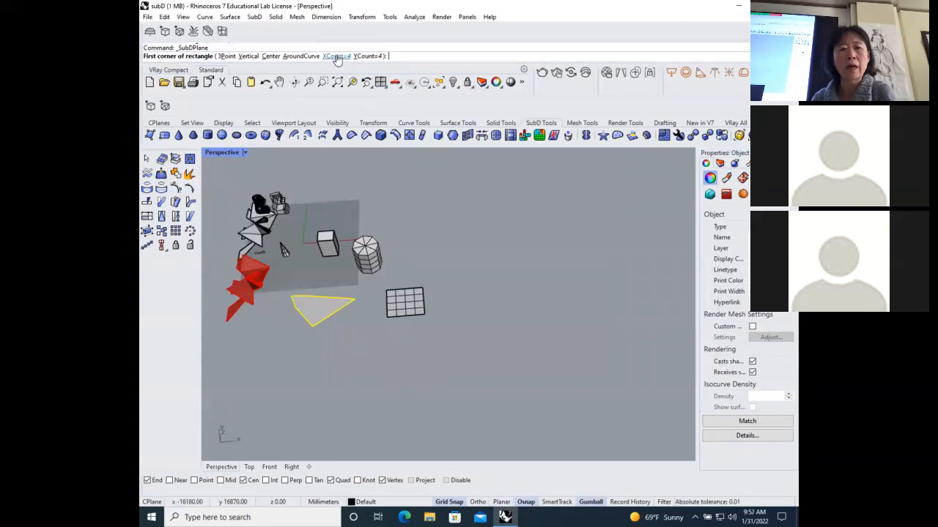
pyautogui.scroll(3, 416, 304)
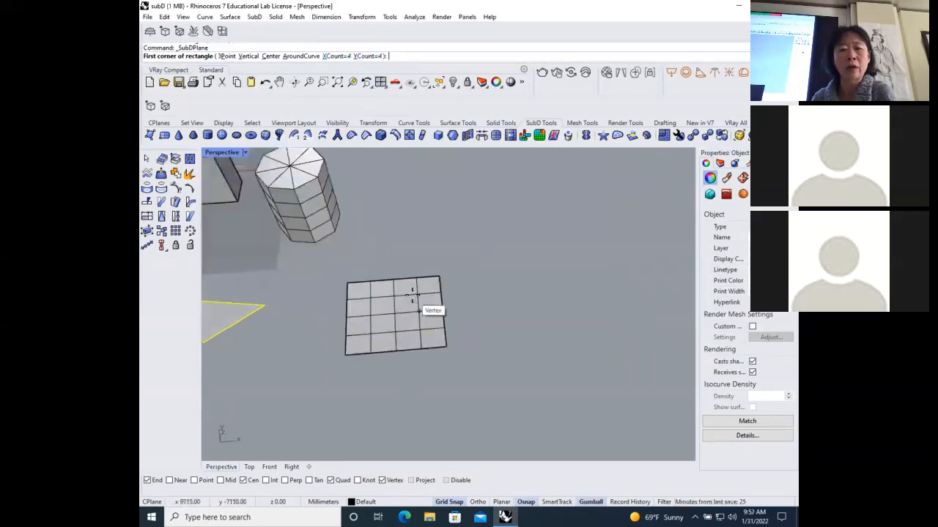
pyautogui.click(341, 56)
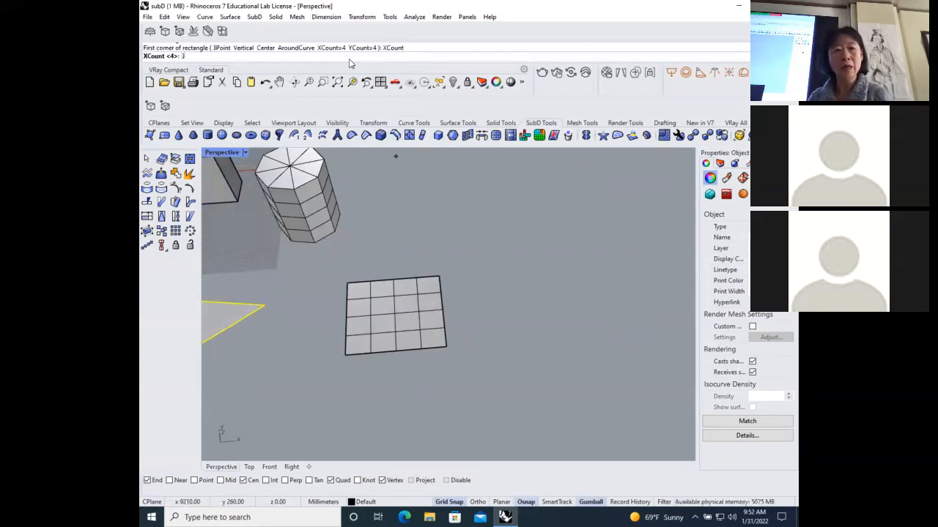
pyautogui.write('3')
pyautogui.press('Return')
pyautogui.click(370, 56)
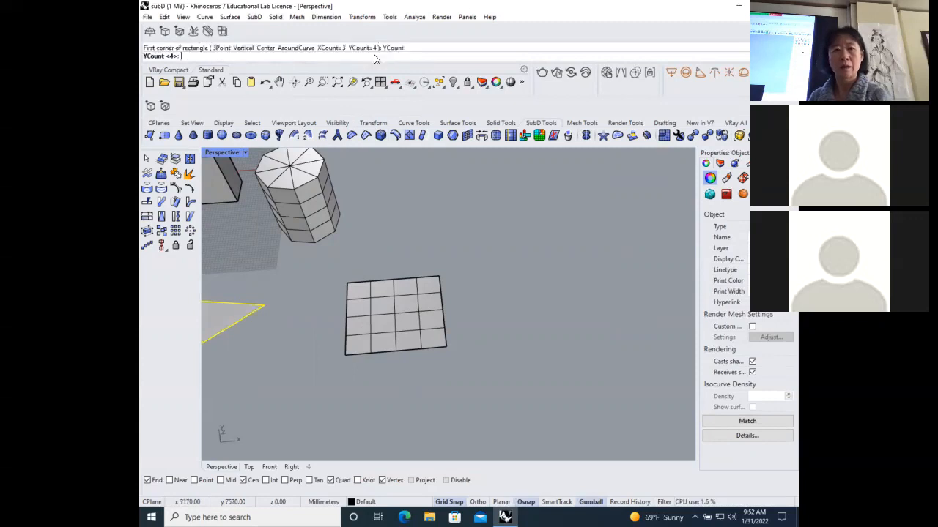
pyautogui.write('3')
pyautogui.press('Return')
pyautogui.click(498, 265)
pyautogui.click(618, 327)
pyautogui.click(537, 325)
pyautogui.click(560, 414)
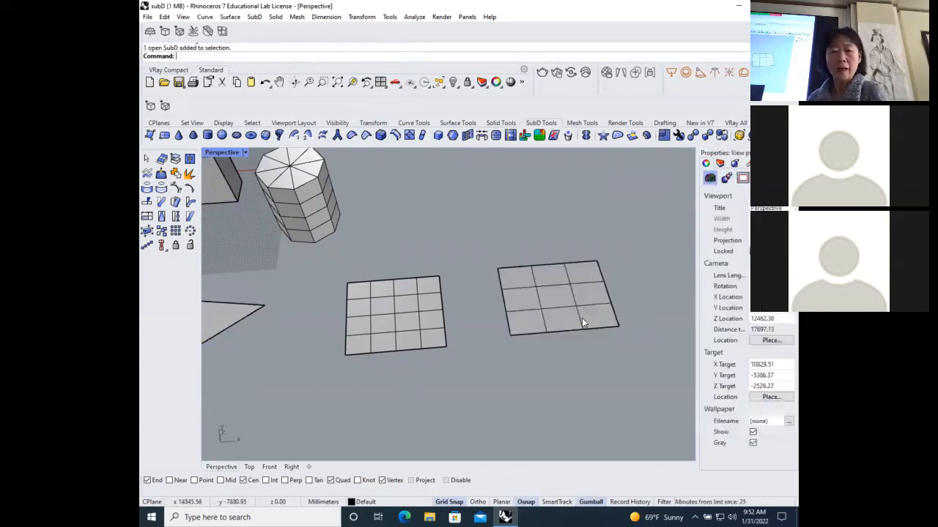
# Step: Add the text note "shift+control" in front of the two SubD planes
pyautogui.click(422, 322)
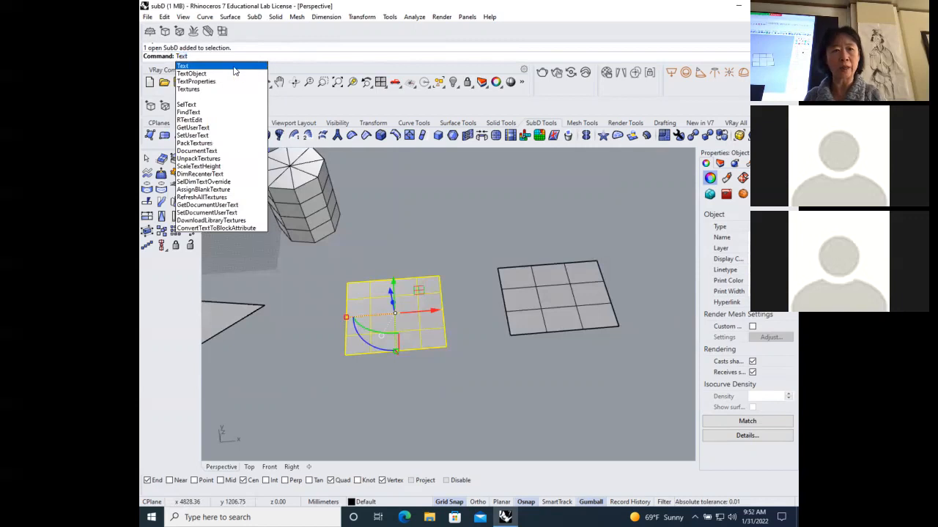
pyautogui.press('Return')
pyautogui.press('BackSpace')
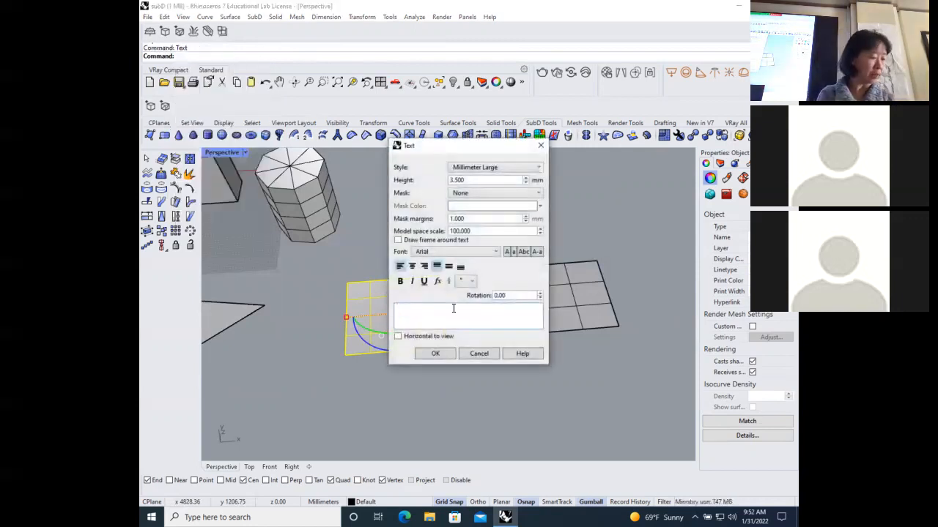
pyautogui.write('shift')
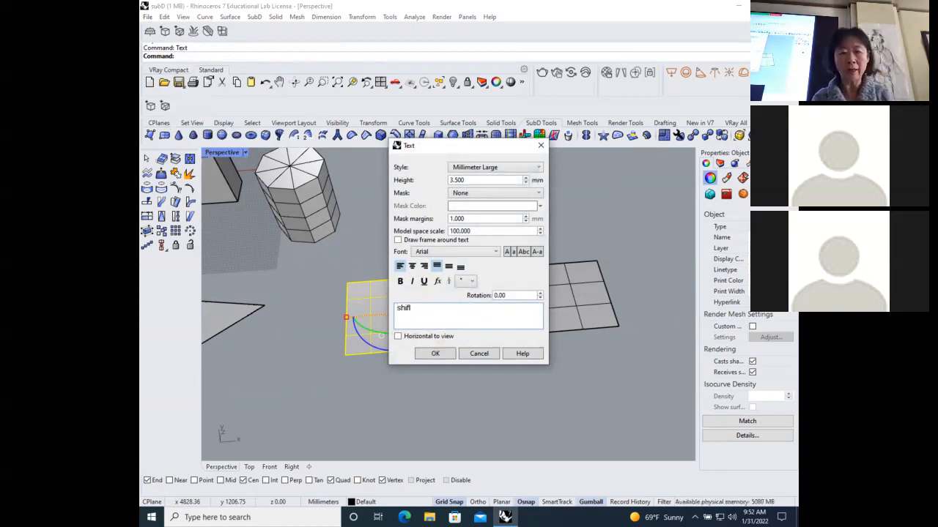
pyautogui.write('+')
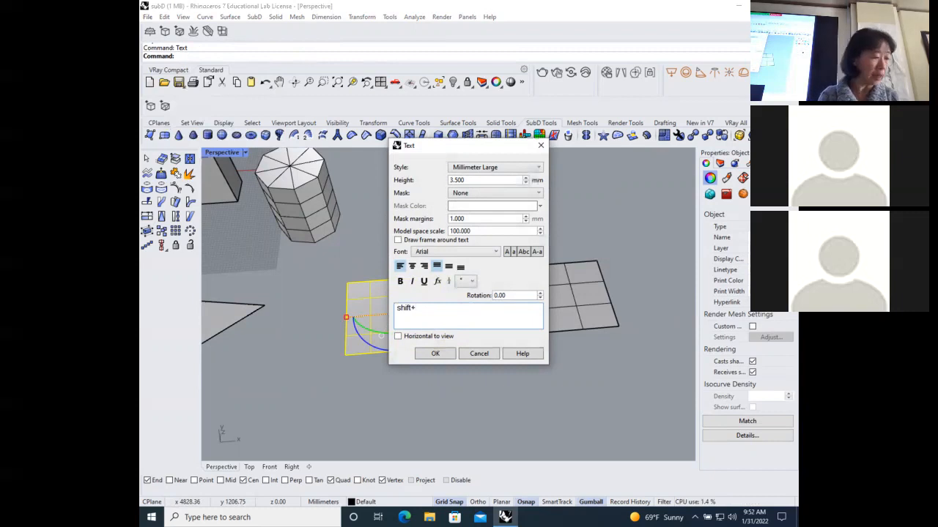
pyautogui.write('control')
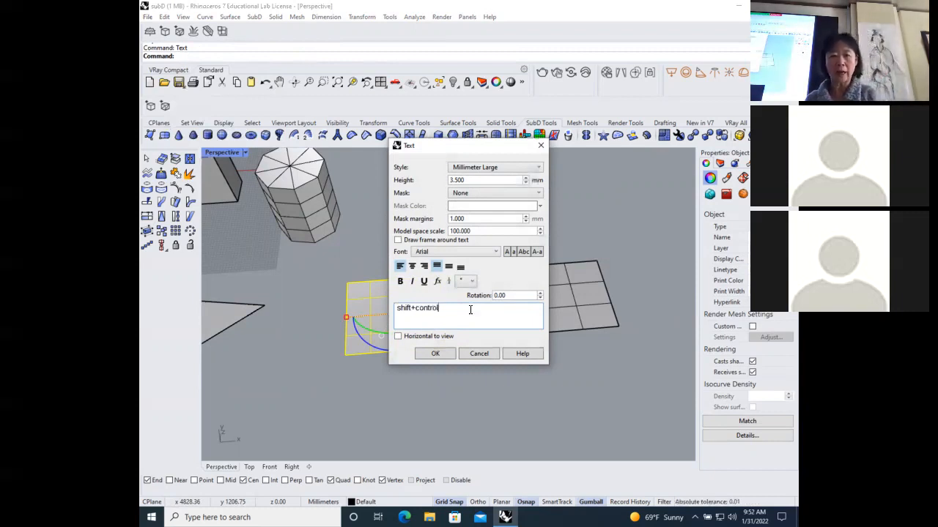
pyautogui.click(435, 354)
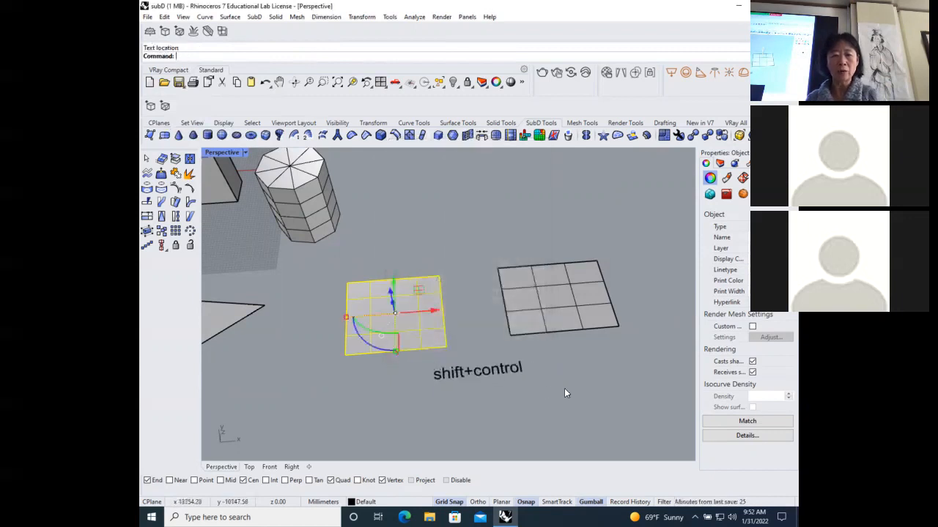
pyautogui.scroll(2, 478, 398)
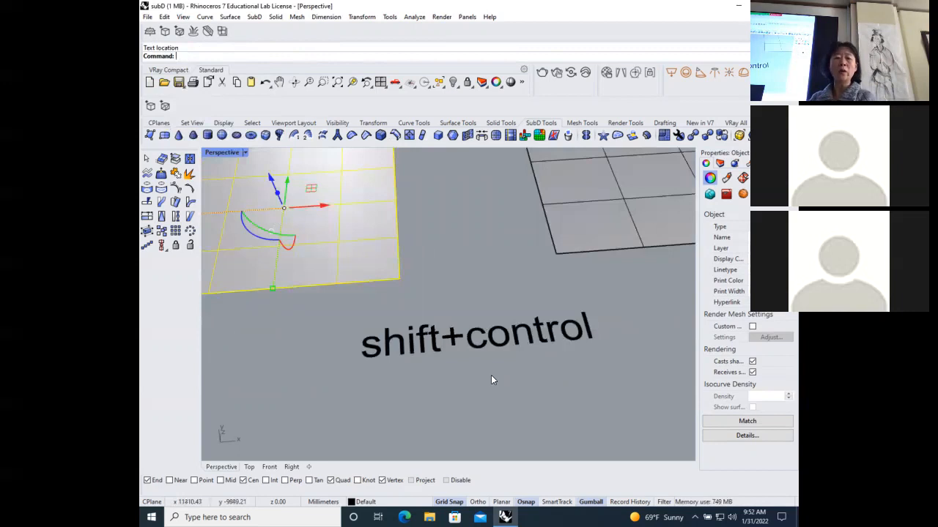
pyautogui.scroll(-3, 504, 369)
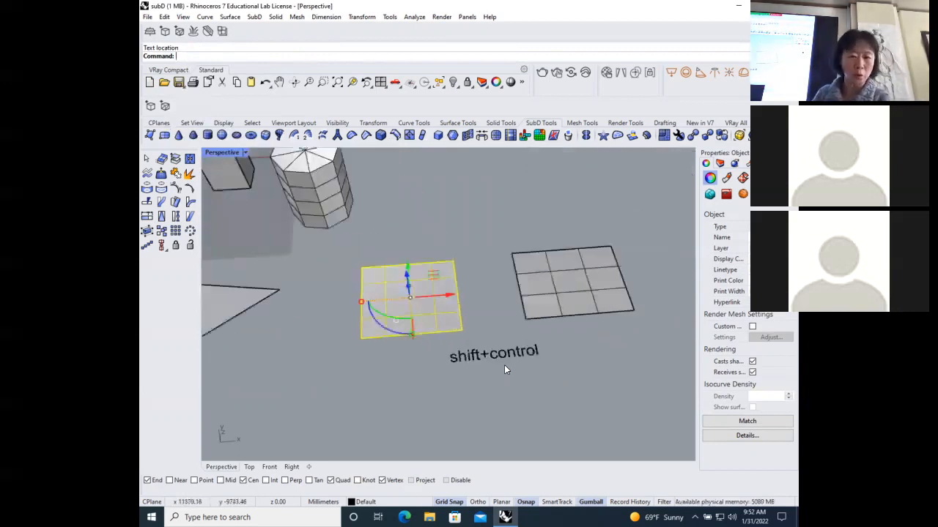
# Step: Turn on the control points of the 4 by 4 SubD plane and pull its far corner nearest the 3 by 3 plane outward and up
pyautogui.scroll(1, 537, 245)
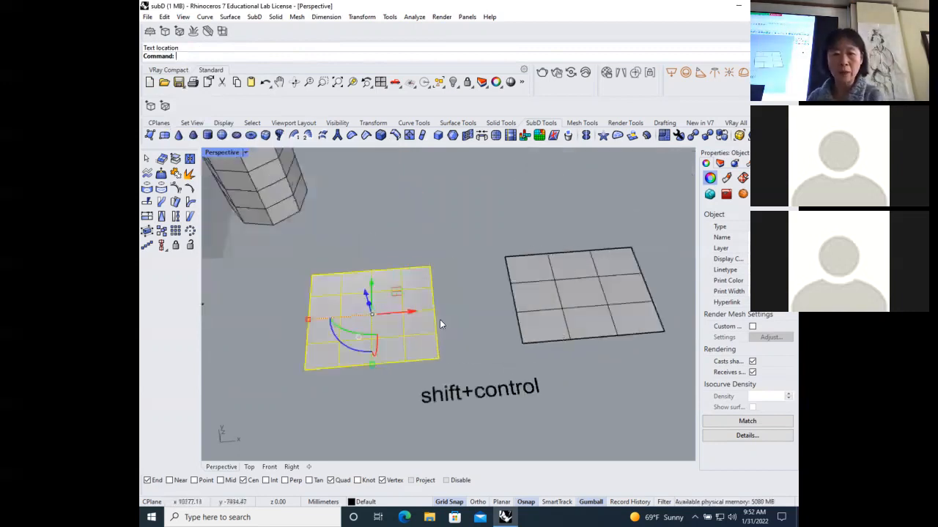
pyautogui.click(464, 323)
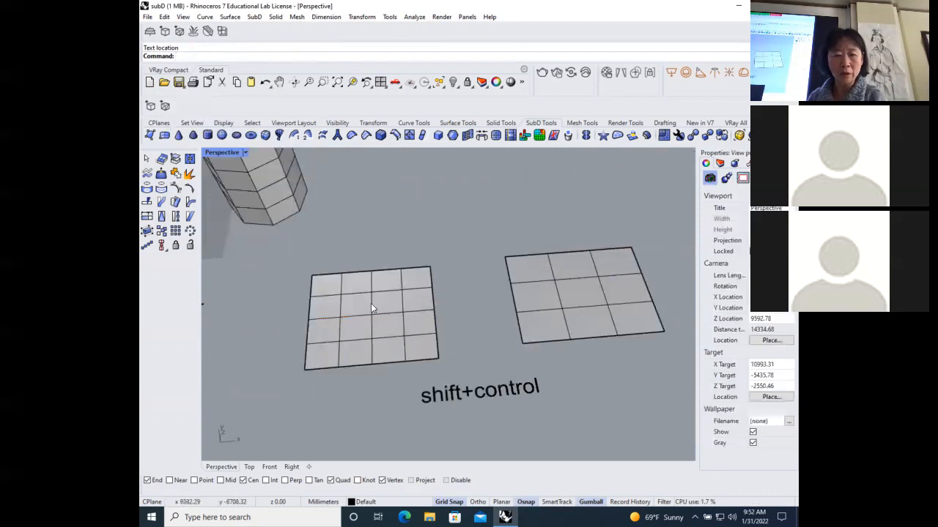
pyautogui.click(394, 313)
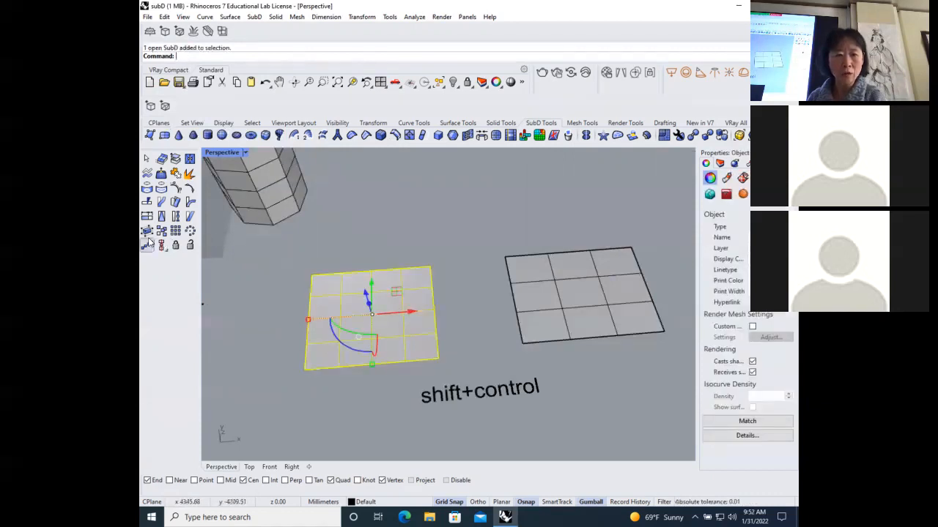
pyautogui.click(158, 123)
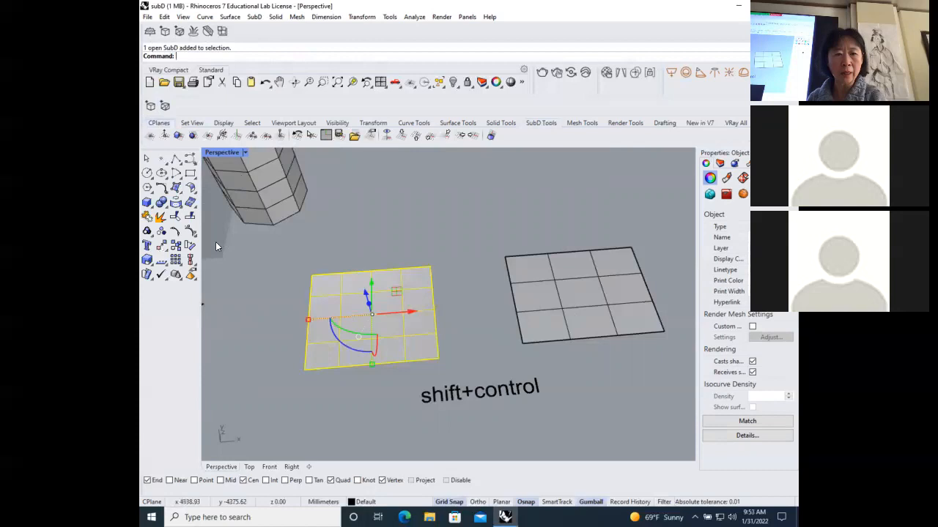
pyautogui.click(190, 231)
pyautogui.click(431, 268)
pyautogui.moveTo(431, 268); pyautogui.dragTo(480, 235)
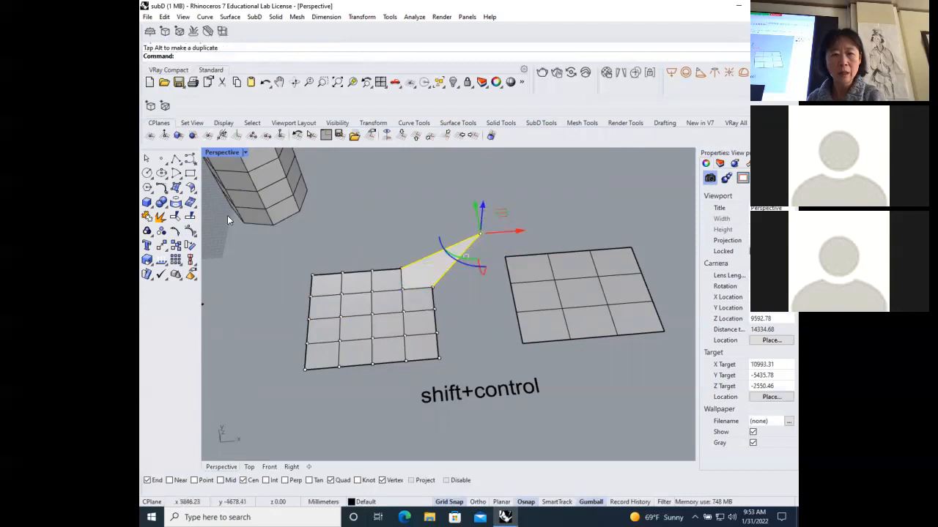
# Step: Show all four viewports and examine the pulled-up plane corner in the Front view
pyautogui.doubleClick(228, 152)
pyautogui.click(359, 341)
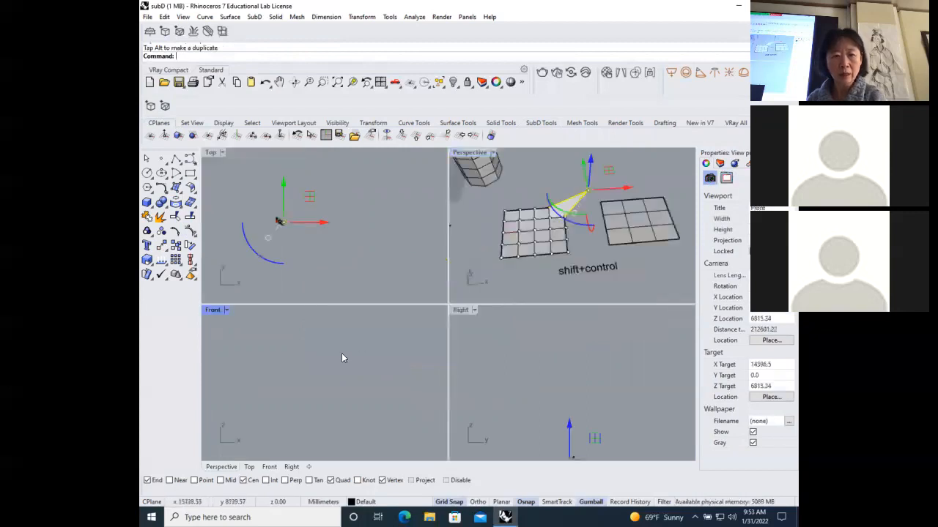
pyautogui.scroll(3, 341, 356)
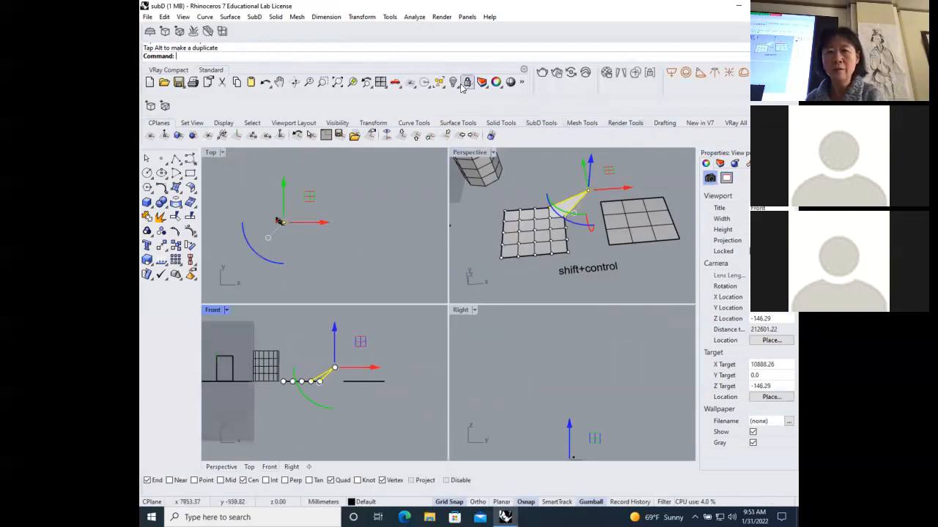
pyautogui.click(545, 125)
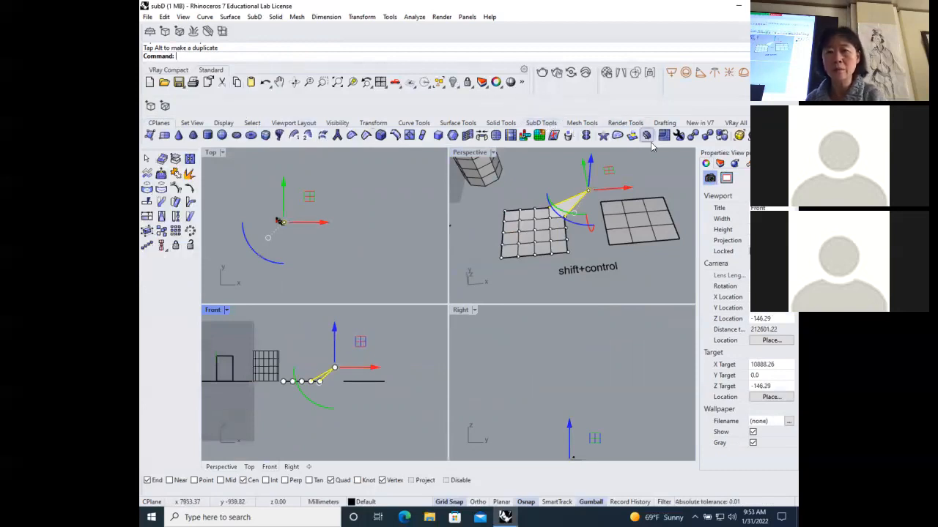
# Step: Compare the pulled-up corner of the 4 by 4 plane in smooth and flat SubD display, leaving it flat and deselected
pyautogui.click(723, 136)
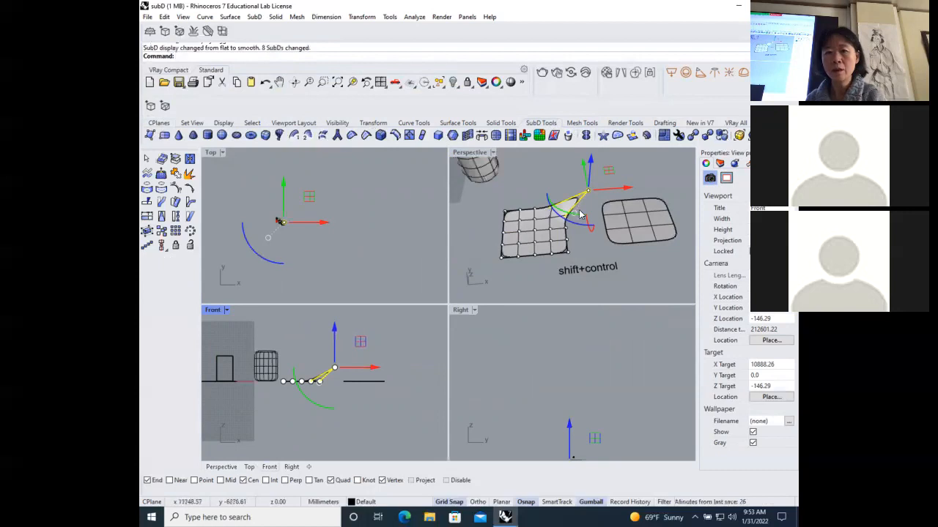
pyautogui.scroll(3, 579, 214)
pyautogui.scroll(-5, 575, 223)
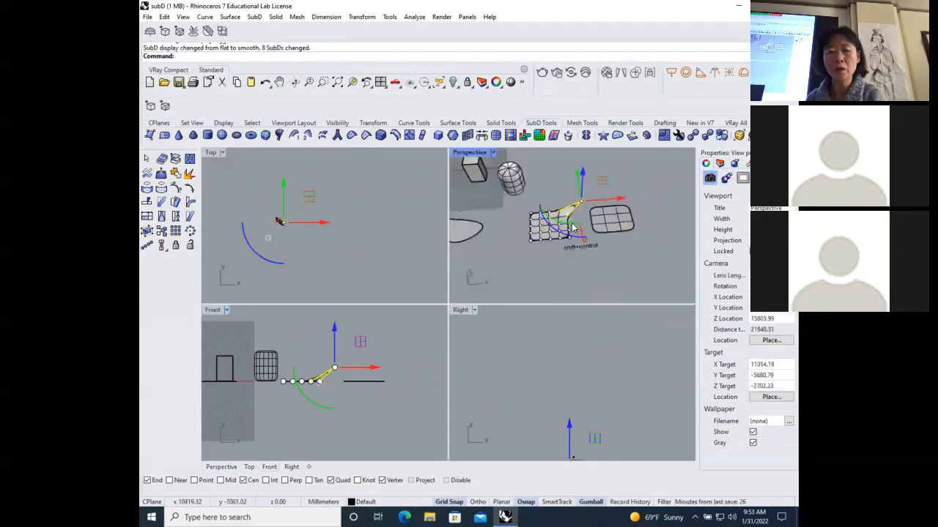
pyautogui.scroll(3, 574, 228)
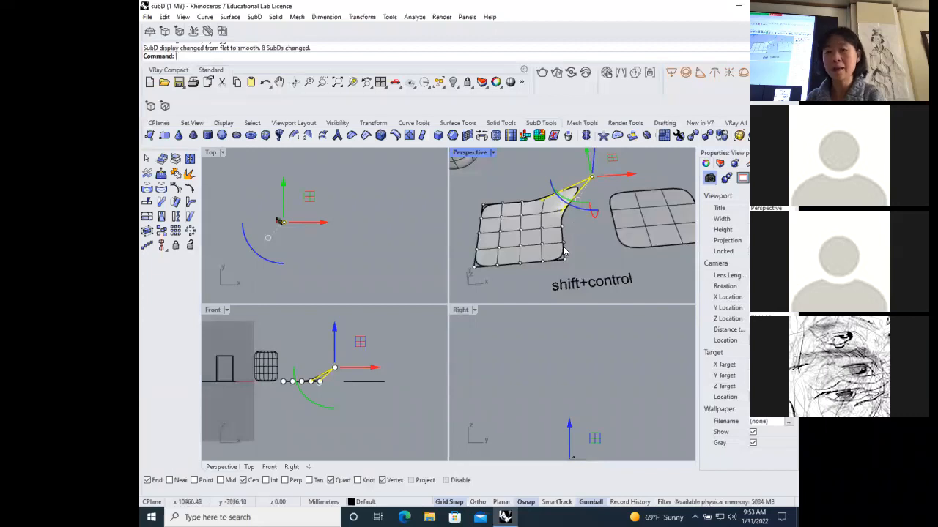
pyautogui.click(723, 136)
pyautogui.click(605, 240)
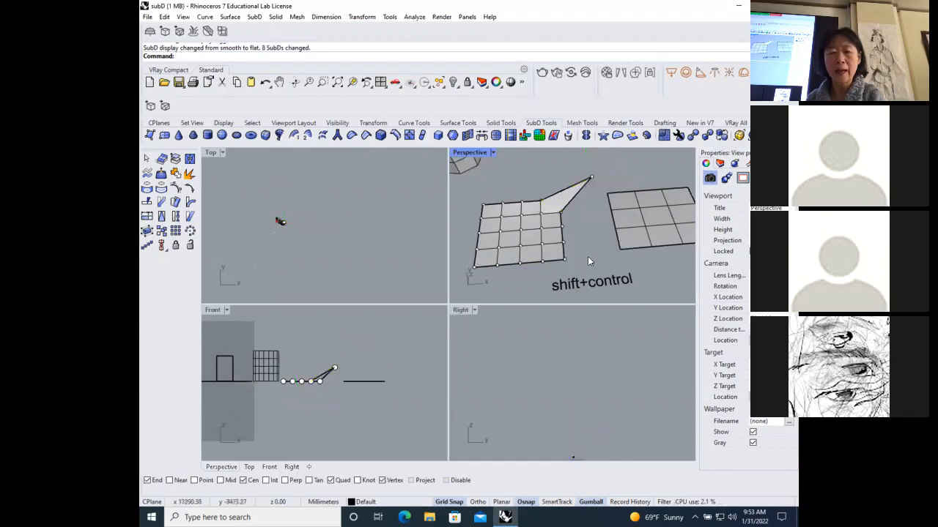
# Step: Move one interior face of the 4 by 4 SubD plane horizontally toward the plane's far edge, and deselect it
pyautogui.scroll(-2, 504, 202)
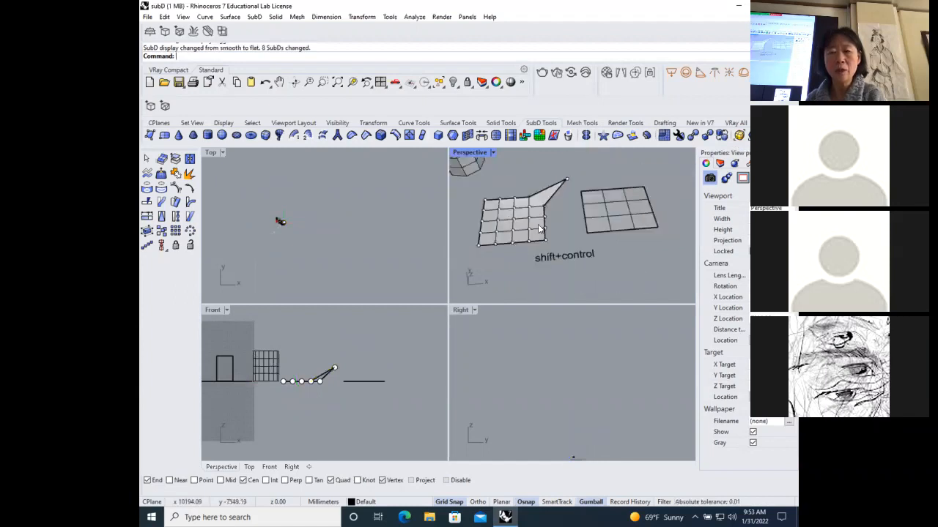
pyautogui.scroll(4, 503, 219)
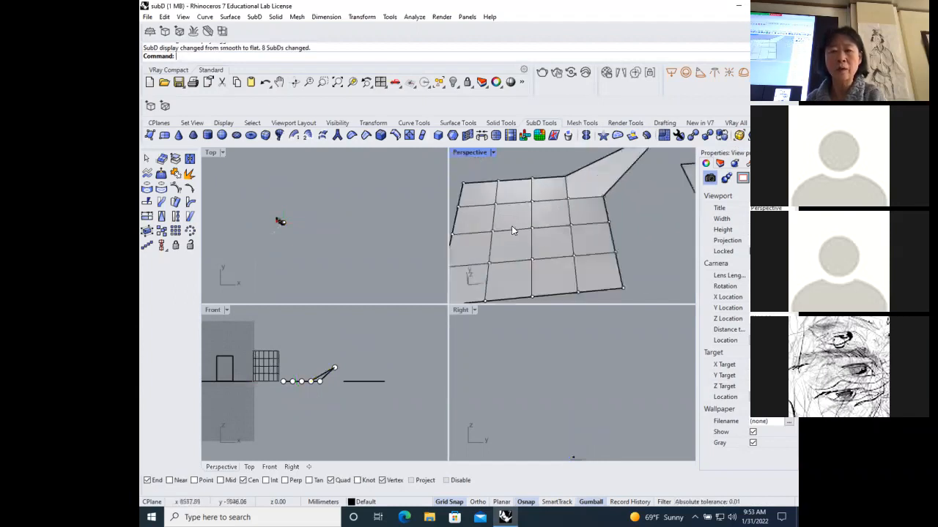
pyautogui.scroll(-4, 512, 223)
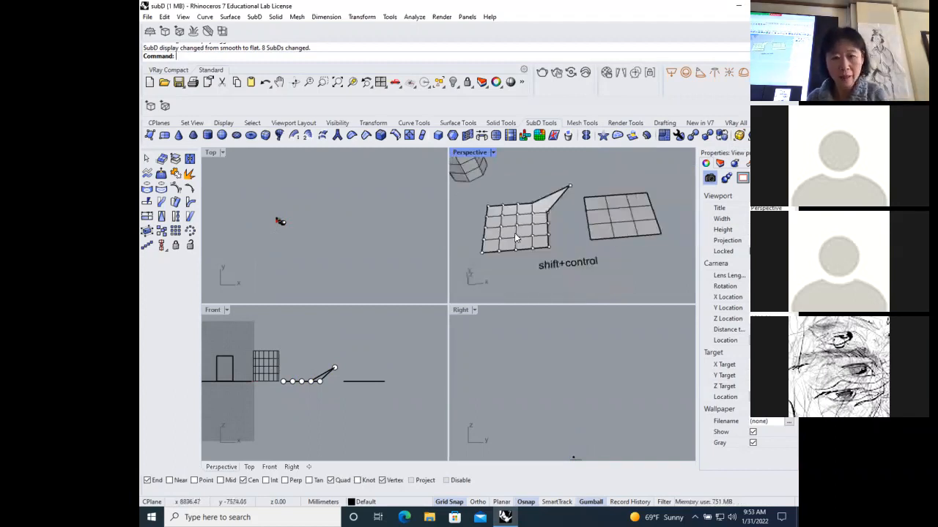
pyautogui.scroll(6, 518, 232)
pyautogui.scroll(-5, 600, 233)
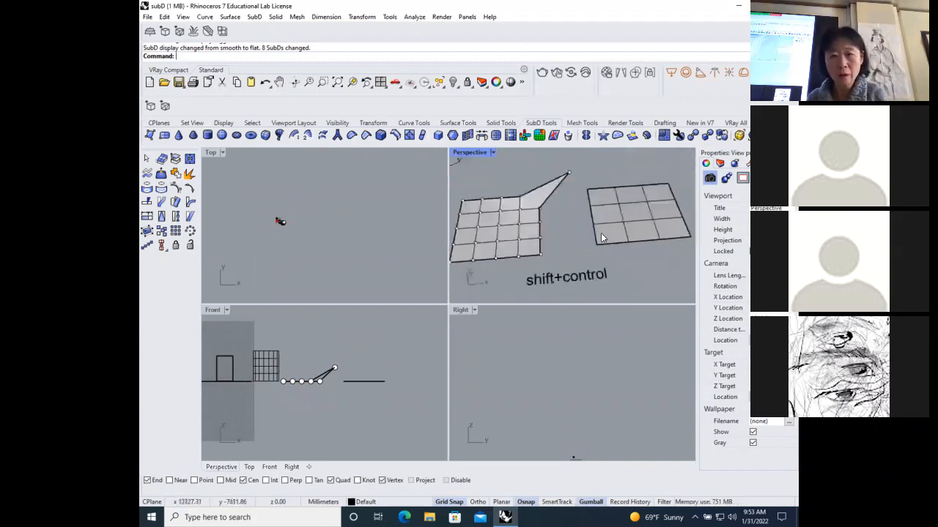
pyautogui.keyDown('ctrl'); pyautogui.keyDown('shift'); pyautogui.click(510, 233); pyautogui.keyUp('shift'); pyautogui.keyUp('ctrl')
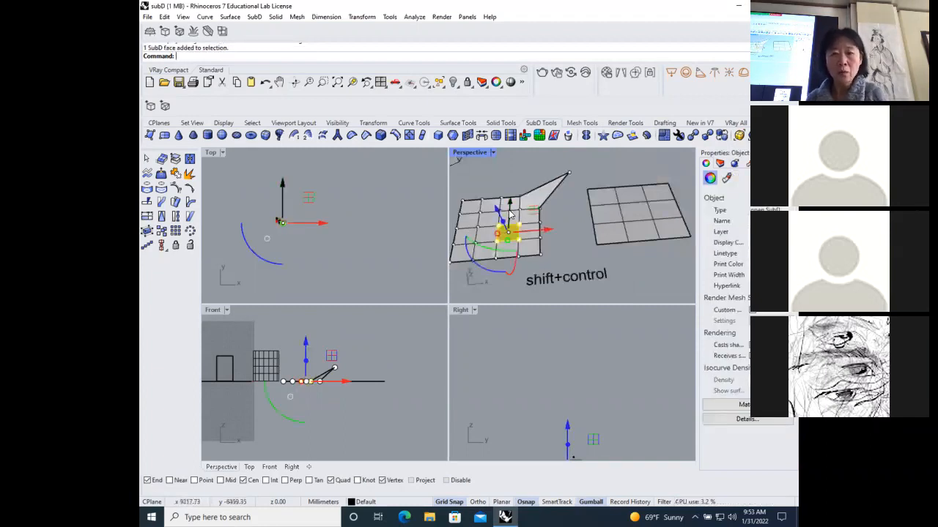
pyautogui.moveTo(510, 211); pyautogui.dragTo(515, 189)
pyautogui.click(586, 255)
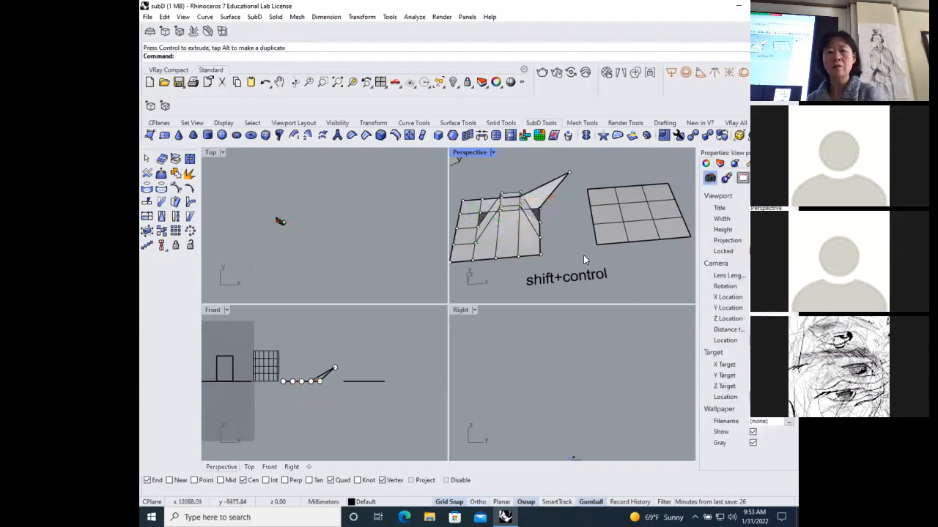
# Step: Switch the SubD display to smooth, inspect the distorted plane from another angle and undo the last face move
pyautogui.click(721, 136)
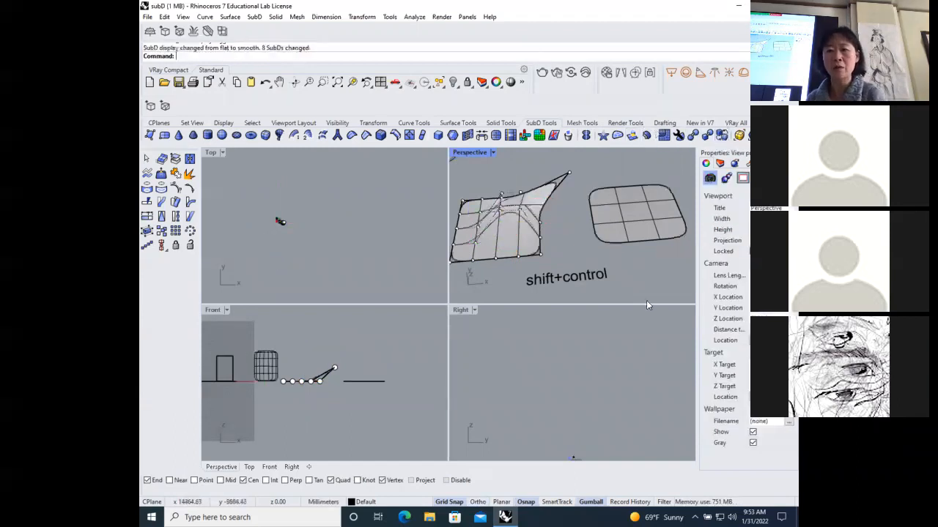
pyautogui.click(169, 123)
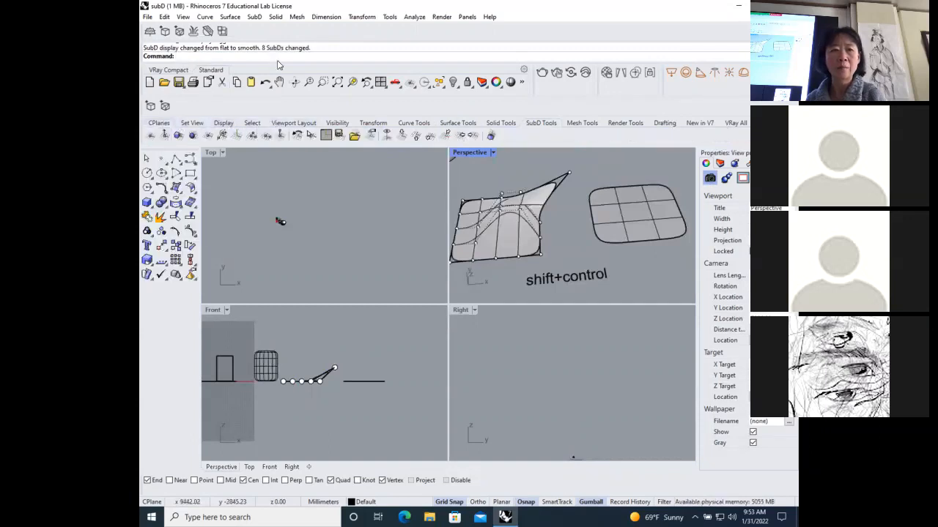
pyautogui.click(294, 82)
pyautogui.moveTo(551, 209); pyautogui.dragTo(596, 231)
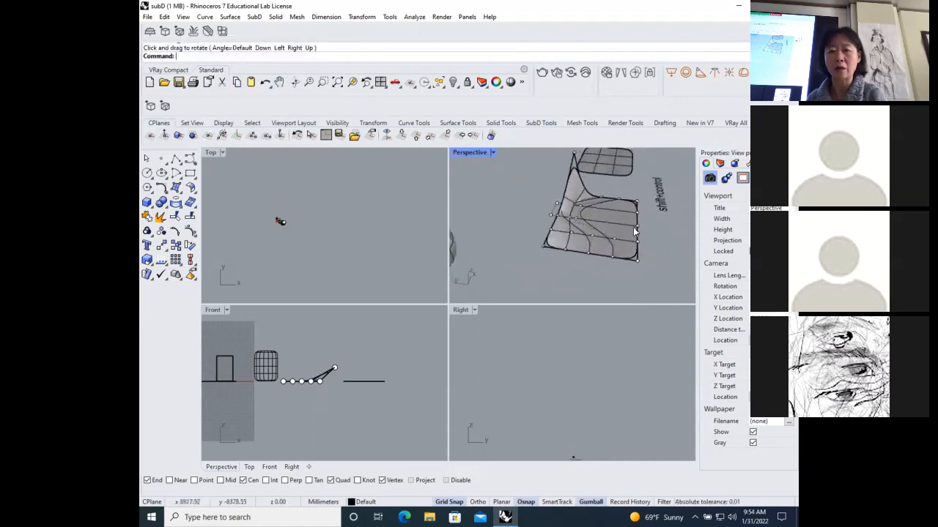
pyautogui.click(265, 82)
# Step: Select an interior face of the 4 by 4 SubD plane and raise it to about the height of the pulled-up corner
pyautogui.scroll(5, 609, 221)
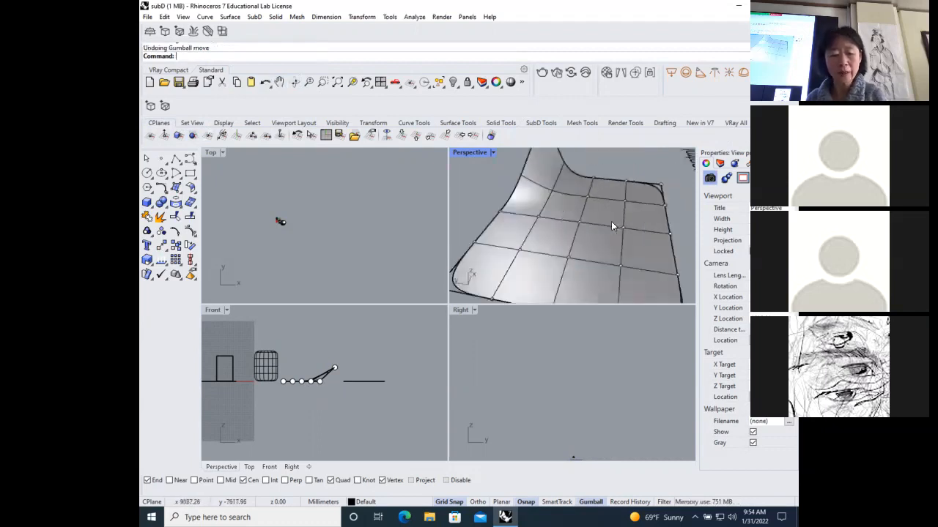
pyautogui.keyDown('ctrl'); pyautogui.keyDown('shift'); pyautogui.click(599, 247); pyautogui.keyUp('shift'); pyautogui.keyUp('ctrl')
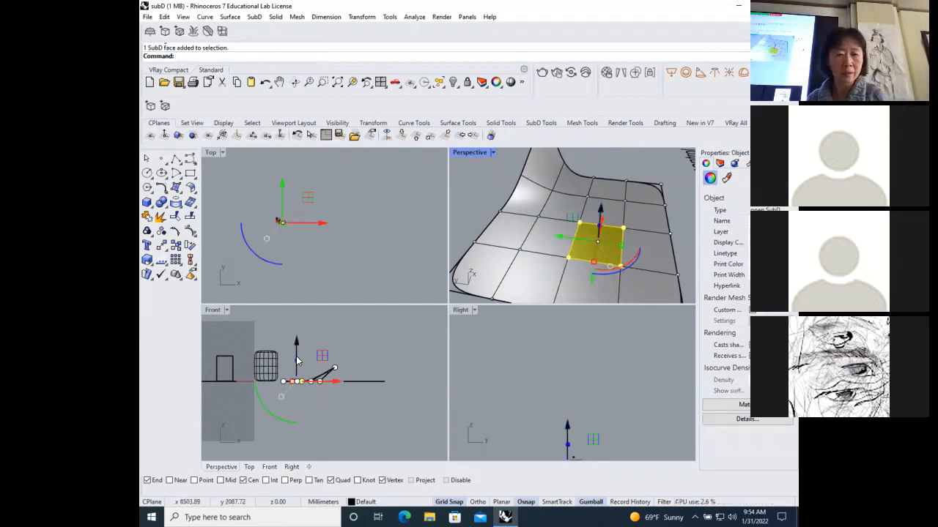
pyautogui.moveTo(297, 361); pyautogui.dragTo(297, 347)
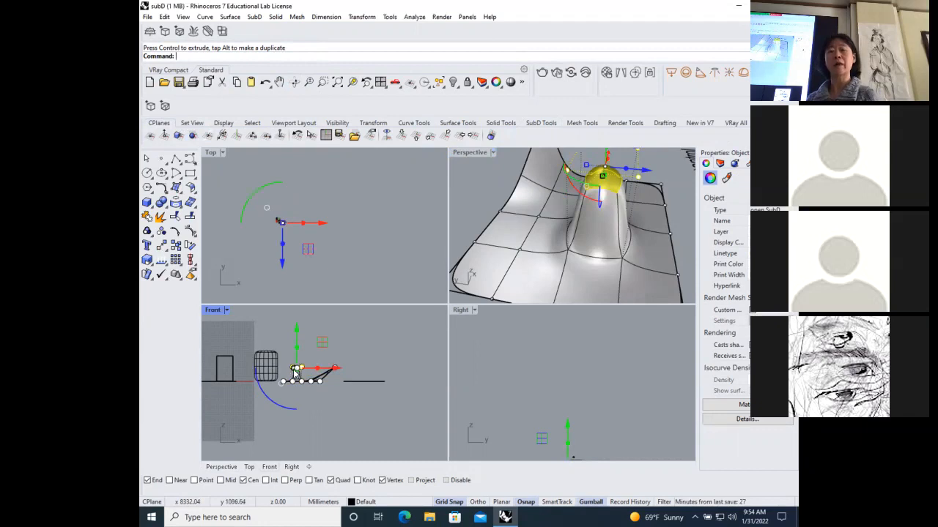
pyautogui.scroll(-5, 556, 240)
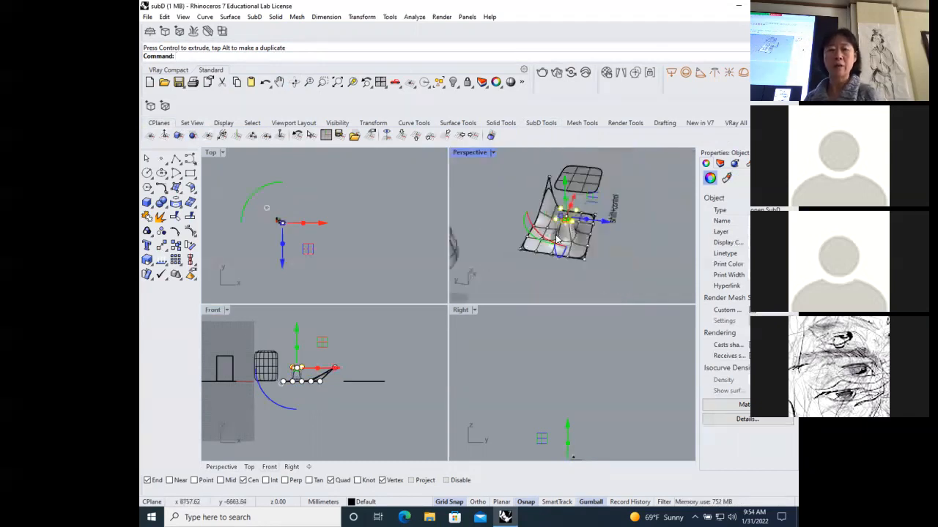
pyautogui.scroll(3, 612, 224)
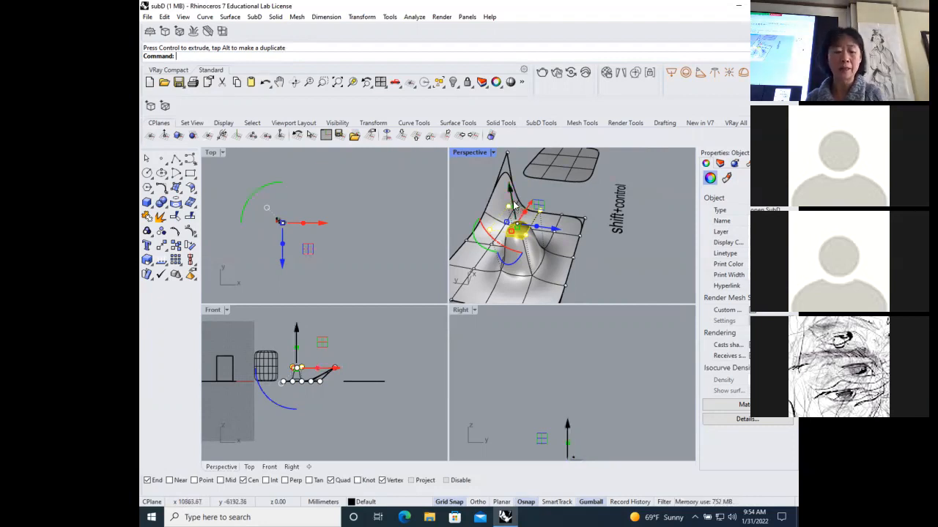
# Step: Extrude the raised face of the 4 by 4 SubD plane further upward to add another ring of faces
pyautogui.moveTo(514, 204); pyautogui.dragTo(511, 175)
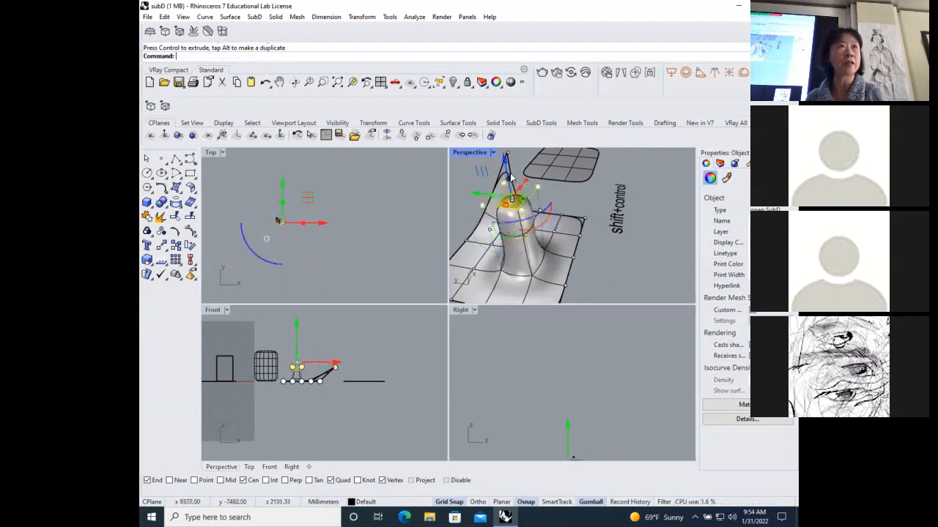
pyautogui.scroll(-6, 552, 267)
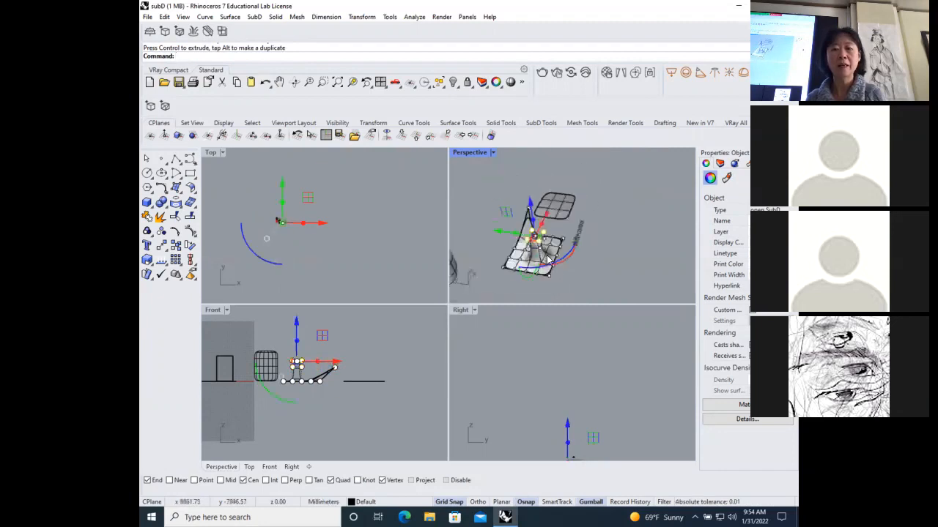
pyautogui.scroll(6, 538, 236)
pyautogui.scroll(-6, 548, 250)
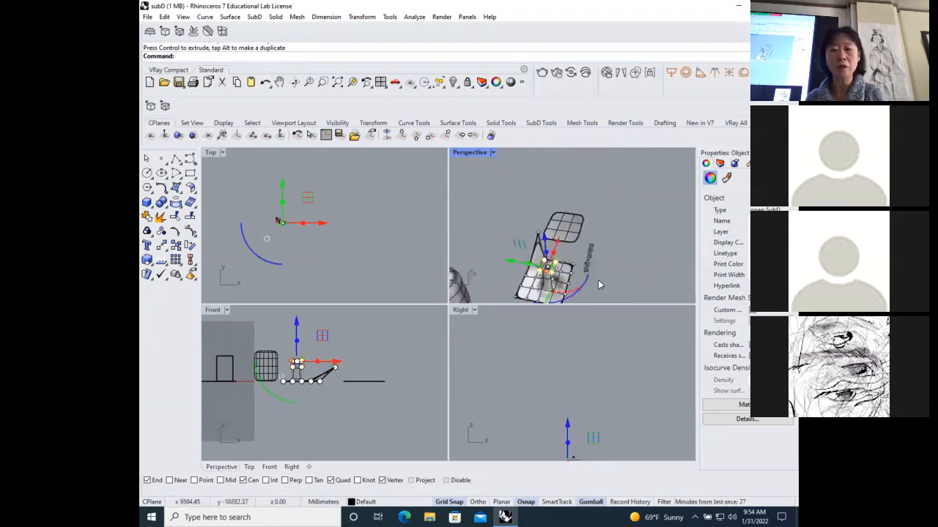
# Step: Maximize the Perspective viewport and examine the raised column and the two SubD planes from a lower front angle
pyautogui.doubleClick(469, 153)
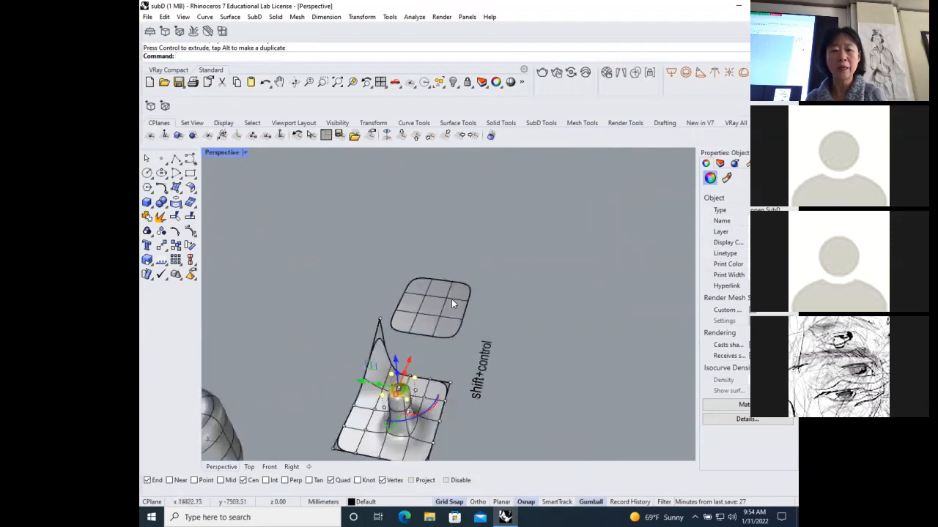
pyautogui.click(294, 82)
pyautogui.moveTo(469, 272); pyautogui.dragTo(378, 266)
pyautogui.moveTo(357, 335); pyautogui.dragTo(375, 385)
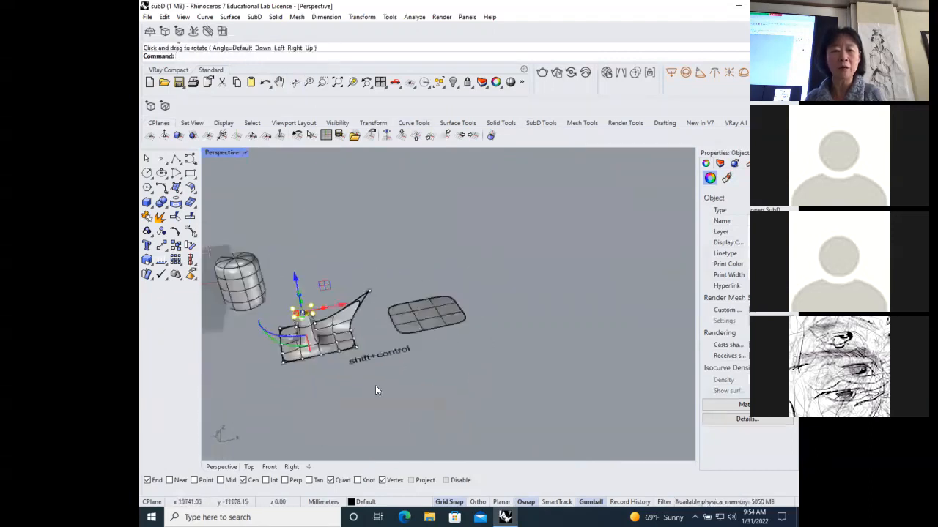
pyautogui.scroll(3, 373, 386)
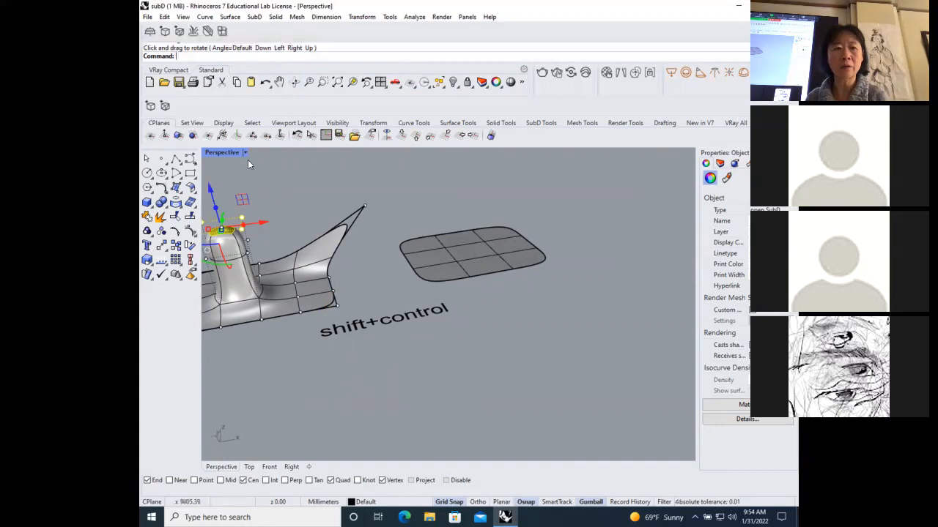
# Step: Add the second line "move first- control to add more surfaces" to the "shift+control" text note
pyautogui.write('Te')
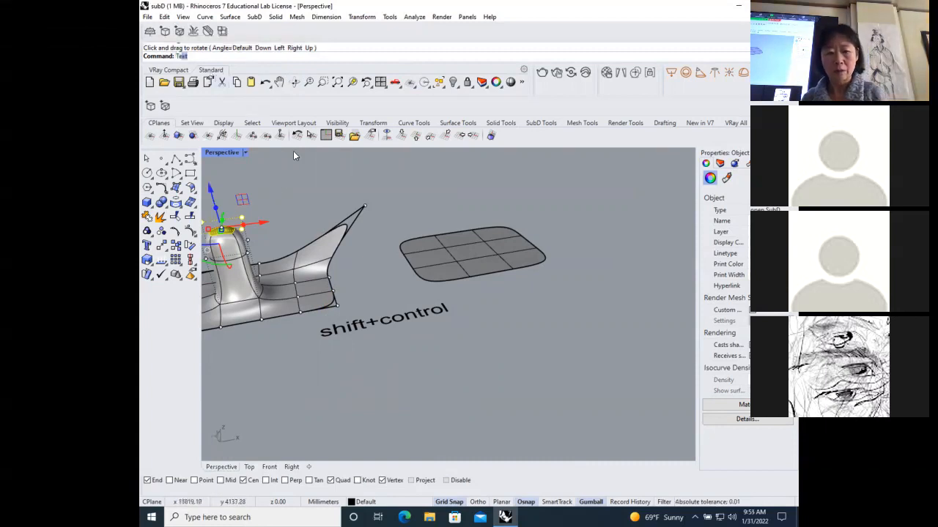
pyautogui.doubleClick(407, 315)
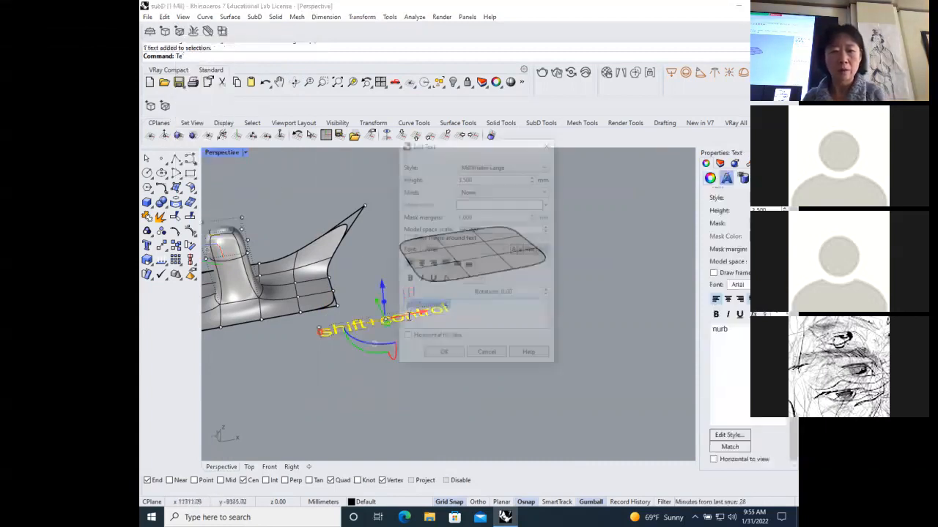
pyautogui.click(465, 310)
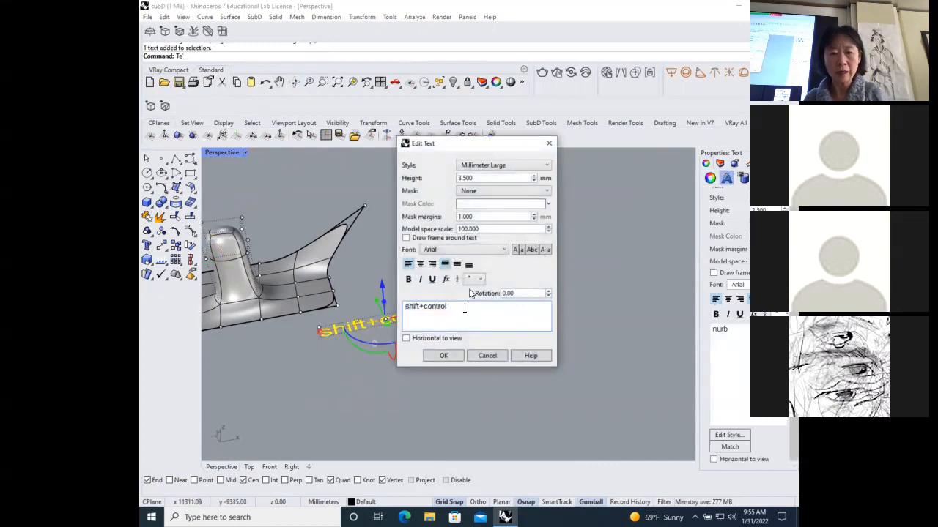
pyautogui.press('Return')
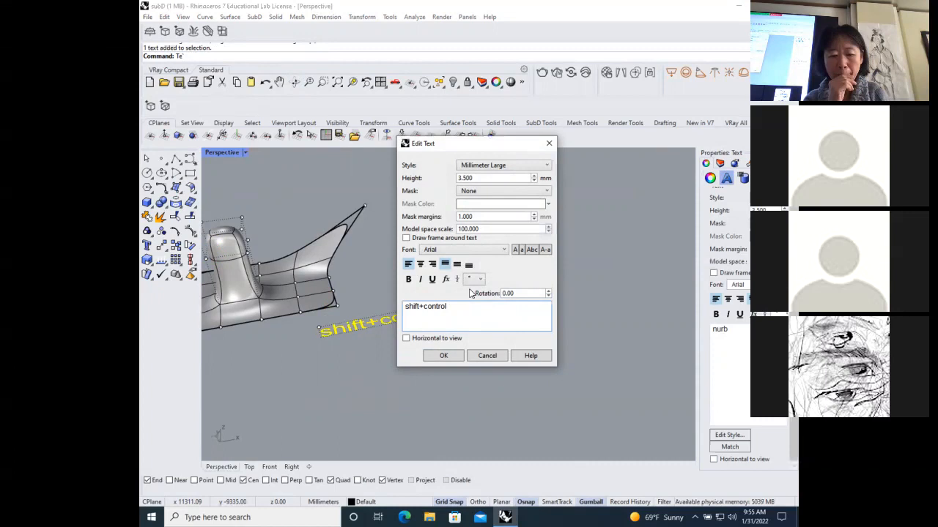
pyautogui.write('move first- co')
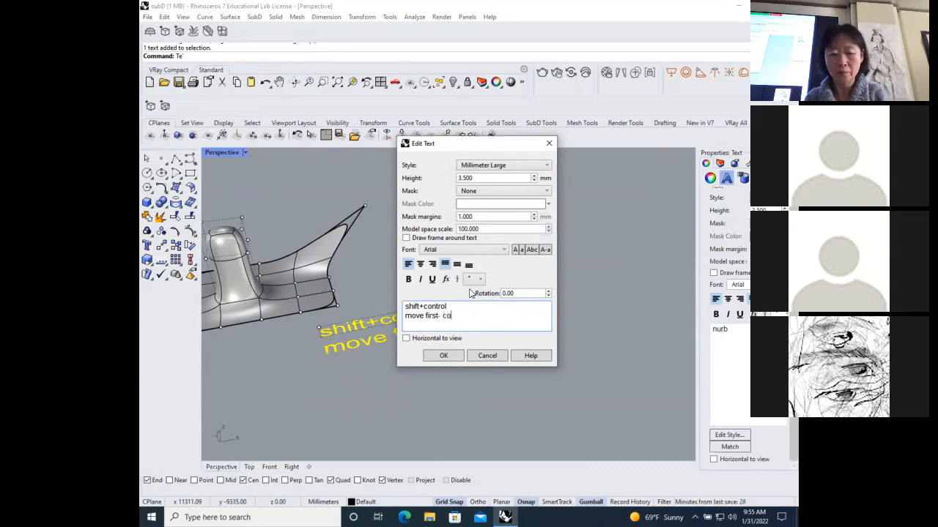
pyautogui.write('ntrol')
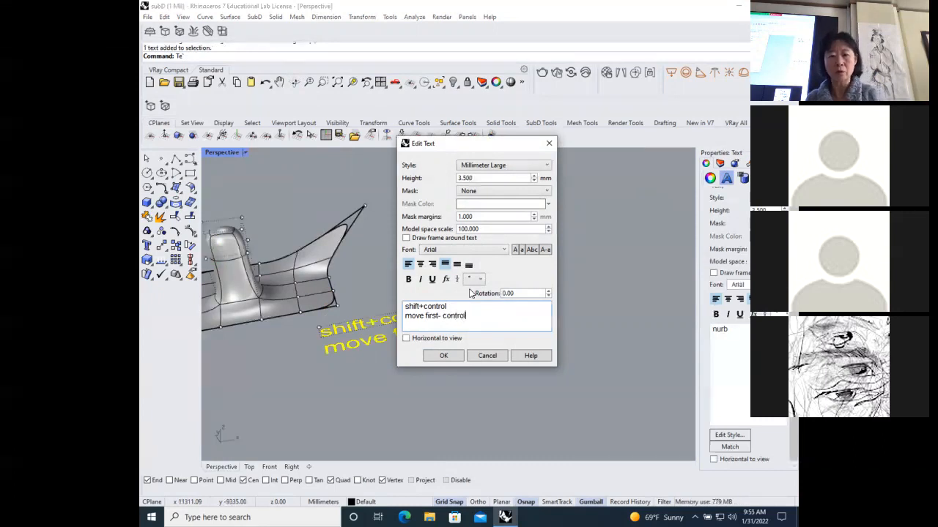
pyautogui.write(' to ')
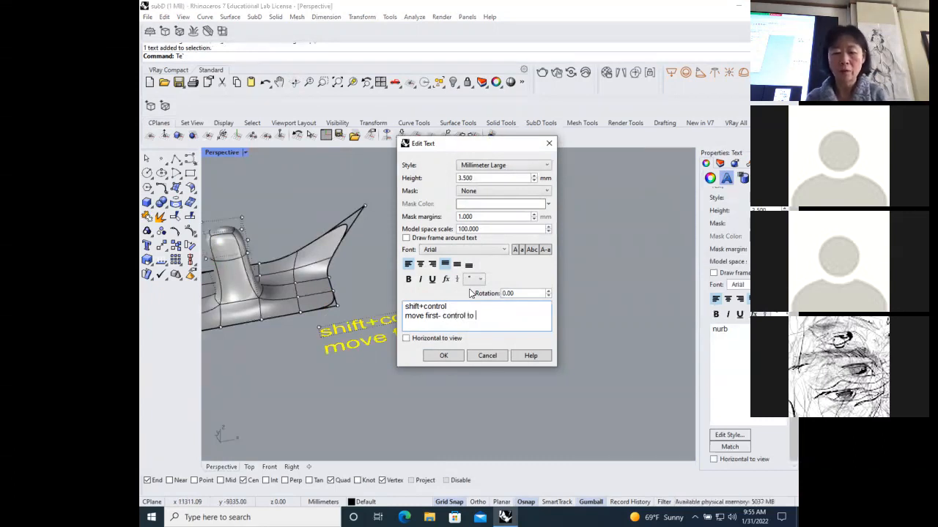
pyautogui.write('add more surfaces')
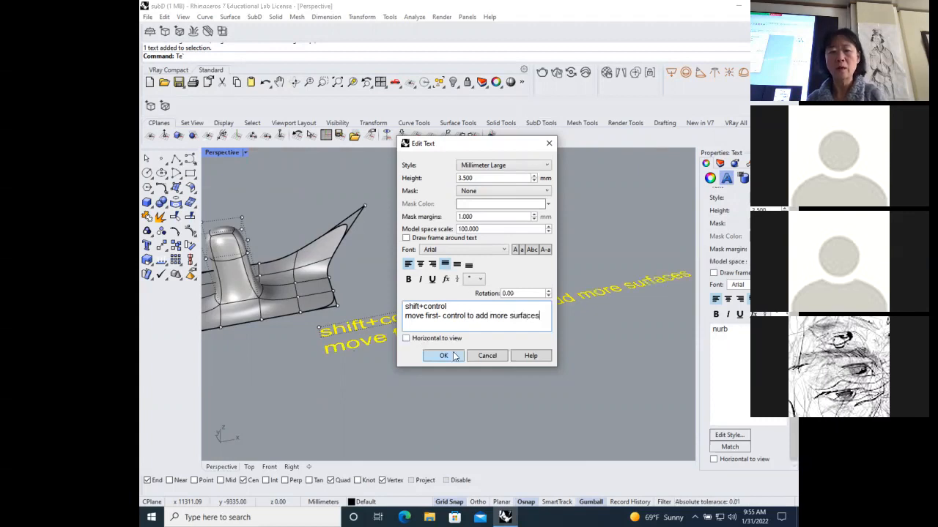
pyautogui.click(454, 356)
pyautogui.moveTo(464, 370); pyautogui.dragTo(500, 372, button='right')
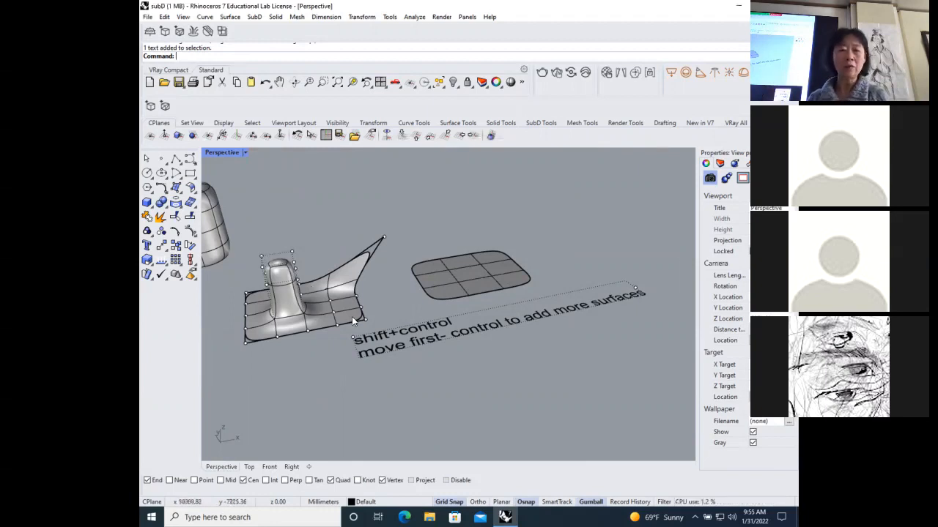
# Step: Turn on the control points of the 3 by 3 SubD plane briefly, and turn all control points off again
pyautogui.click(485, 277)
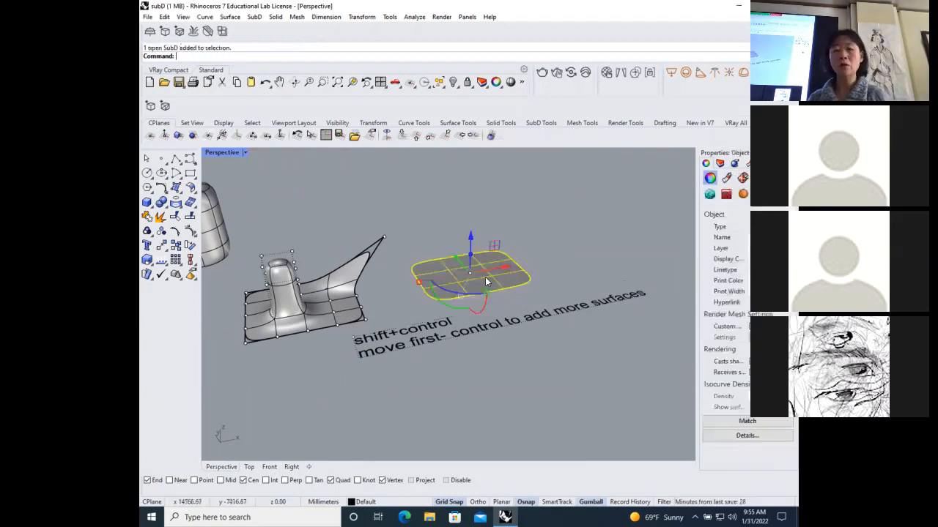
pyautogui.click(190, 230)
pyautogui.press('Escape')
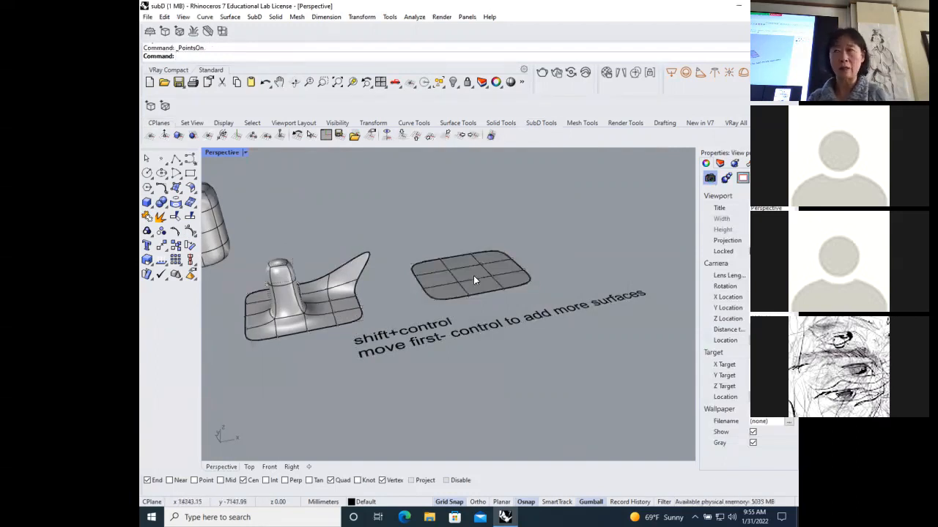
# Step: Extrude the centre face of the 3 by 3 SubD plane upward in two stages to form a column
pyautogui.keyDown('ctrl'); pyautogui.keyDown('shift'); pyautogui.click(473, 277); pyautogui.keyUp('shift'); pyautogui.keyUp('ctrl')
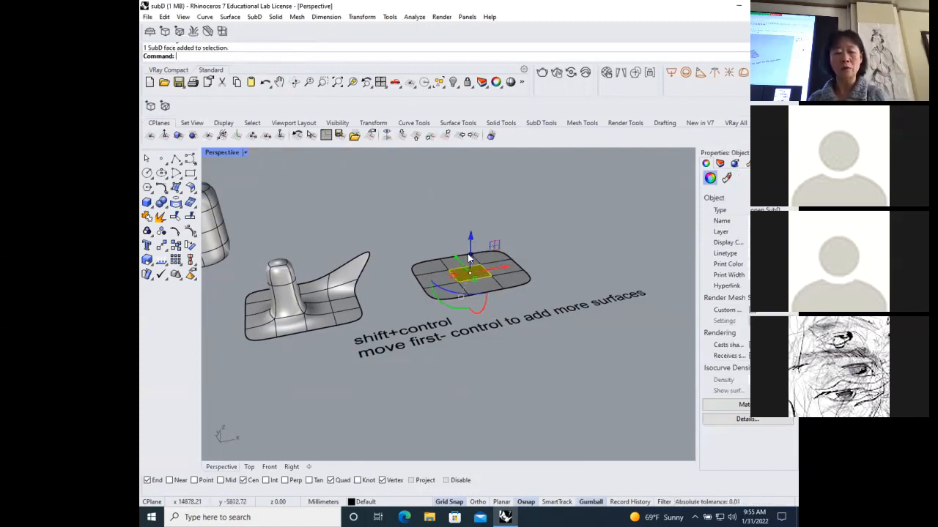
pyautogui.moveTo(470, 258); pyautogui.dragTo(477, 201)
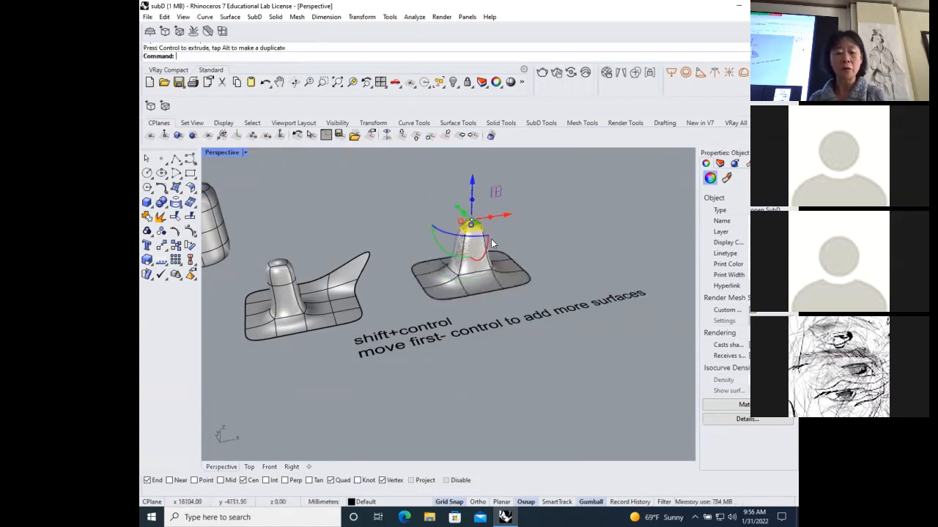
pyautogui.moveTo(472, 201); pyautogui.dragTo(470, 164)
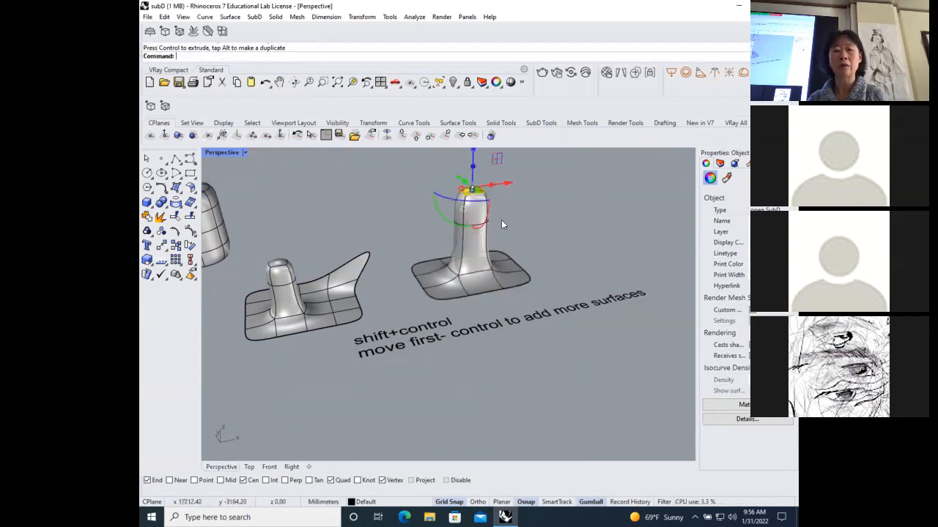
pyautogui.scroll(3, 500, 216)
pyautogui.press('Escape')
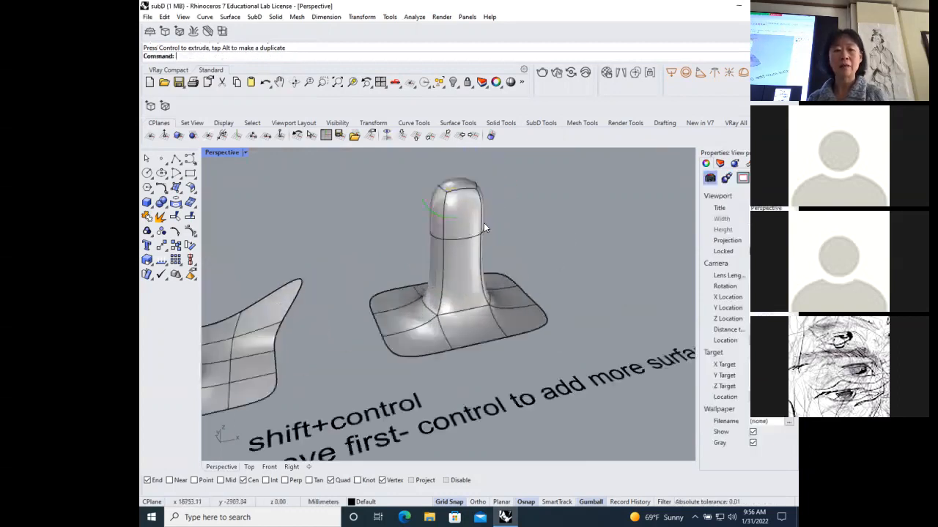
# Step: Extend the front face of the column's upper section outward and extrude it twice more to form a long arm
pyautogui.click(464, 213)
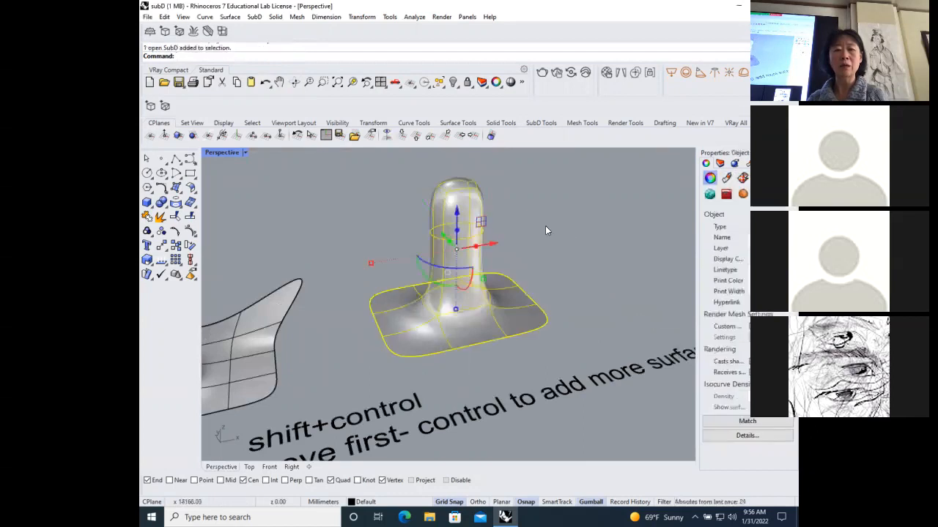
pyautogui.press('Escape')
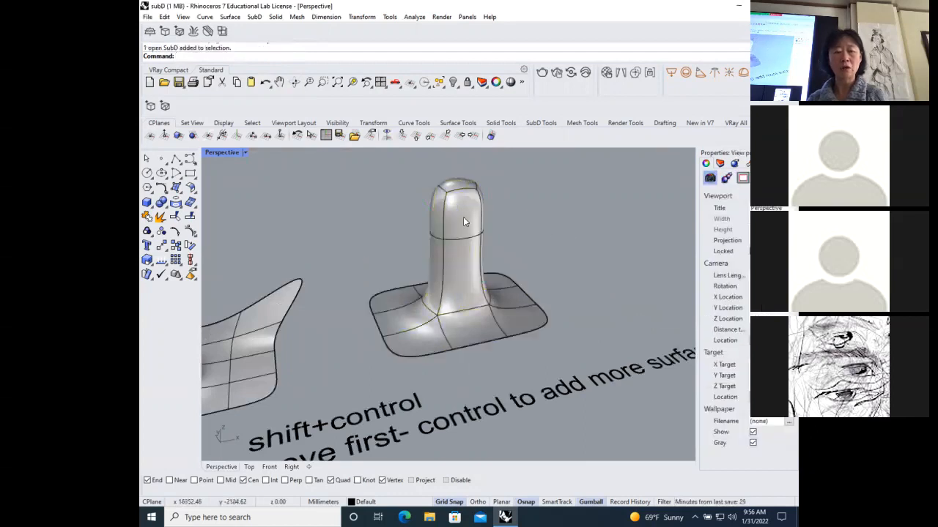
pyautogui.keyDown('ctrl'); pyautogui.keyDown('shift'); pyautogui.click(463, 217); pyautogui.keyUp('shift'); pyautogui.keyUp('ctrl')
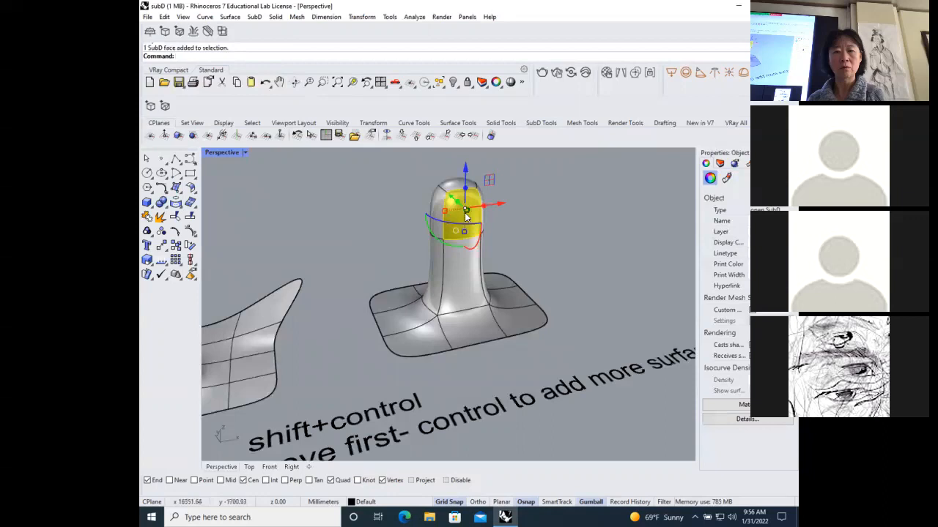
pyautogui.moveTo(456, 205); pyautogui.dragTo(488, 241)
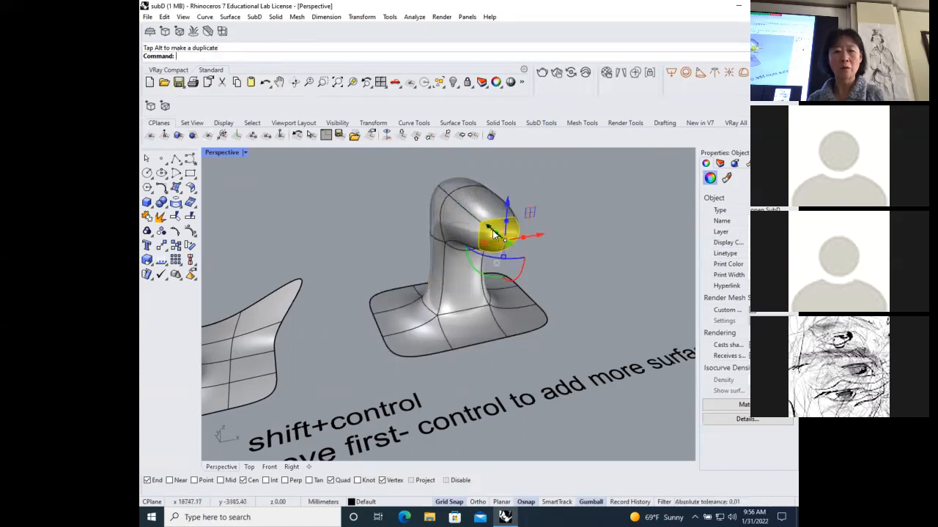
pyautogui.keyDown('ctrl'); pyautogui.moveTo(494, 233); pyautogui.dragTo(542, 291); pyautogui.keyUp('ctrl')
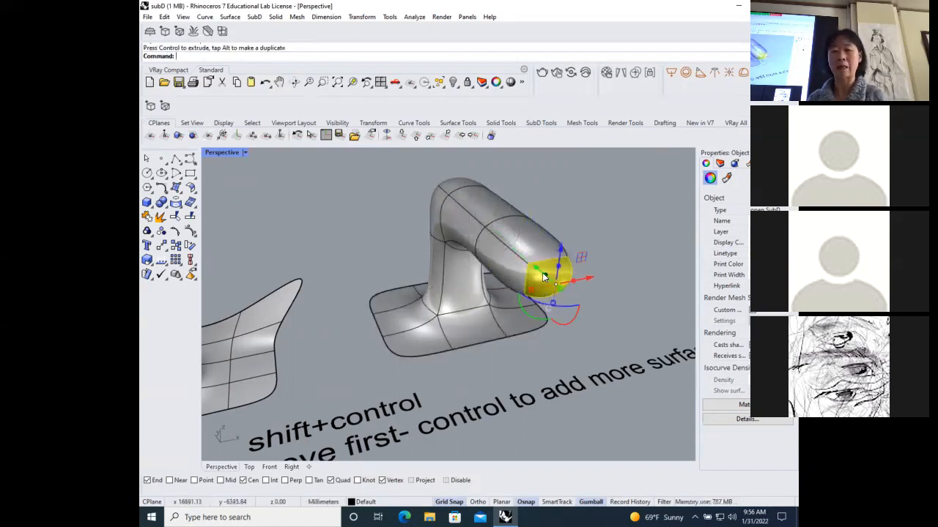
pyautogui.keyDown('ctrl'); pyautogui.moveTo(542, 271); pyautogui.dragTo(594, 334); pyautogui.keyUp('ctrl')
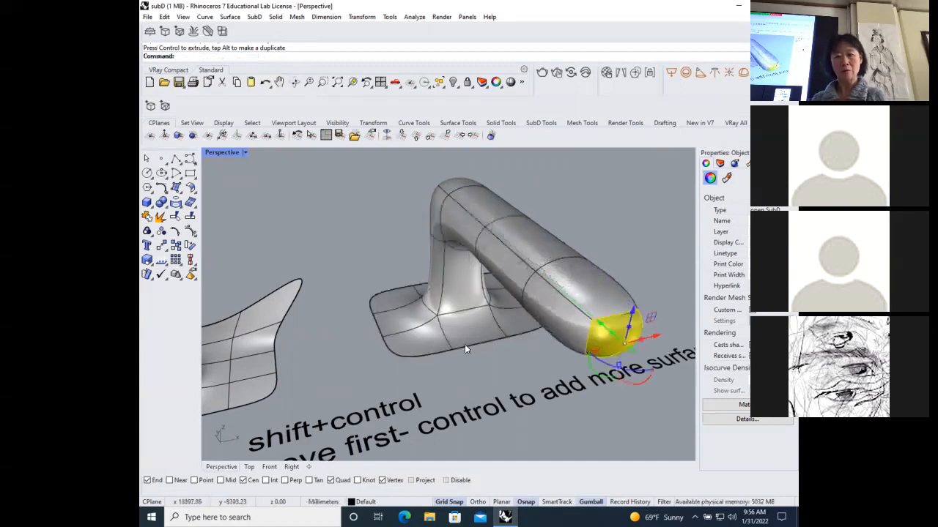
pyautogui.scroll(-3, 453, 268)
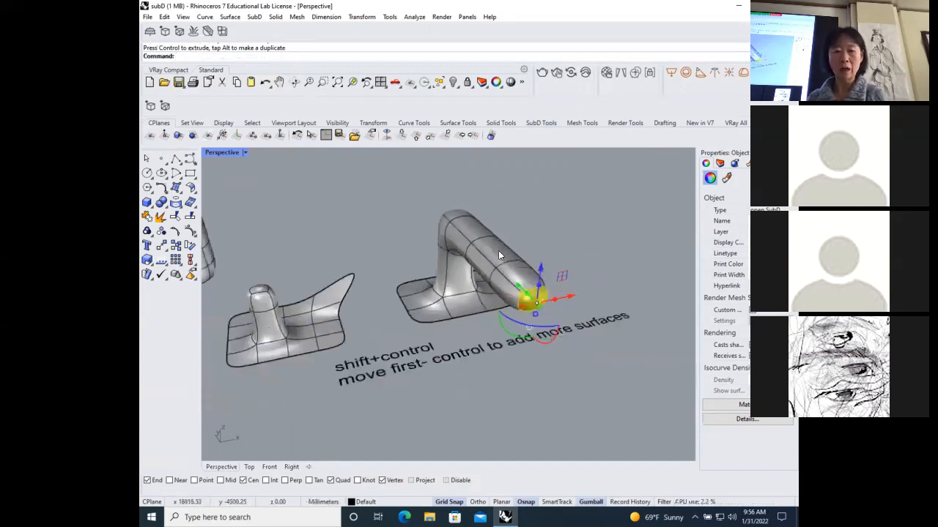
pyautogui.click(554, 228)
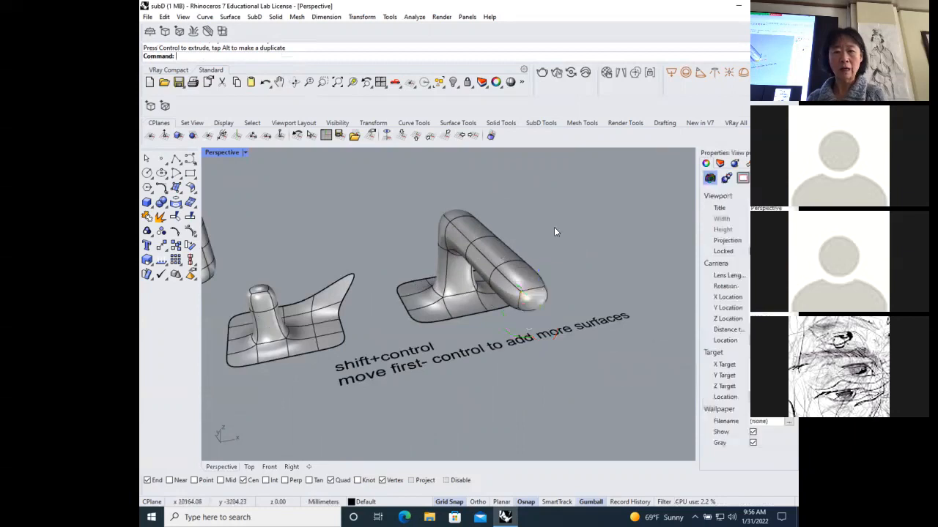
# Step: Pull a top face of the arm's middle segment upward, and raise the resulting tip further into a tall bump
pyautogui.keyDown('ctrl'); pyautogui.keyDown('shift'); pyautogui.click(499, 255); pyautogui.keyUp('shift'); pyautogui.keyUp('ctrl')
pyautogui.moveTo(499, 233); pyautogui.dragTo(502, 189)
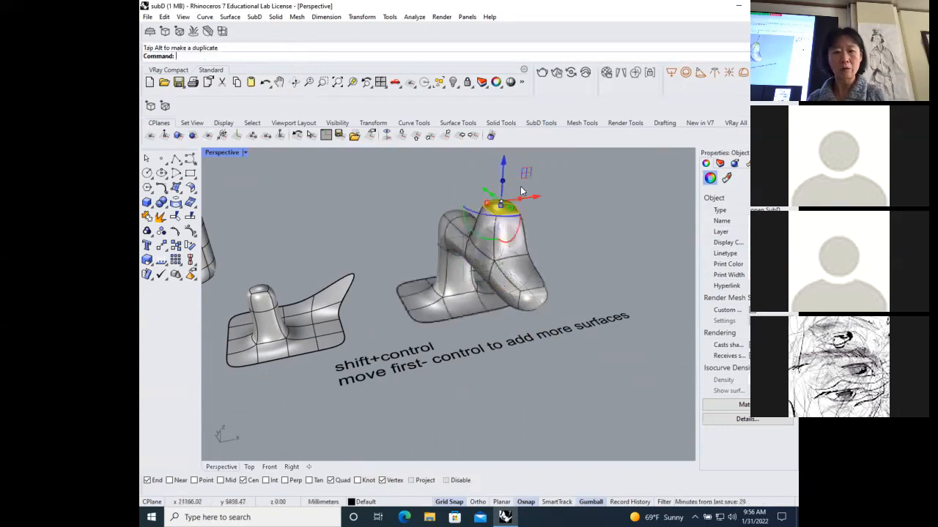
pyautogui.click(591, 214)
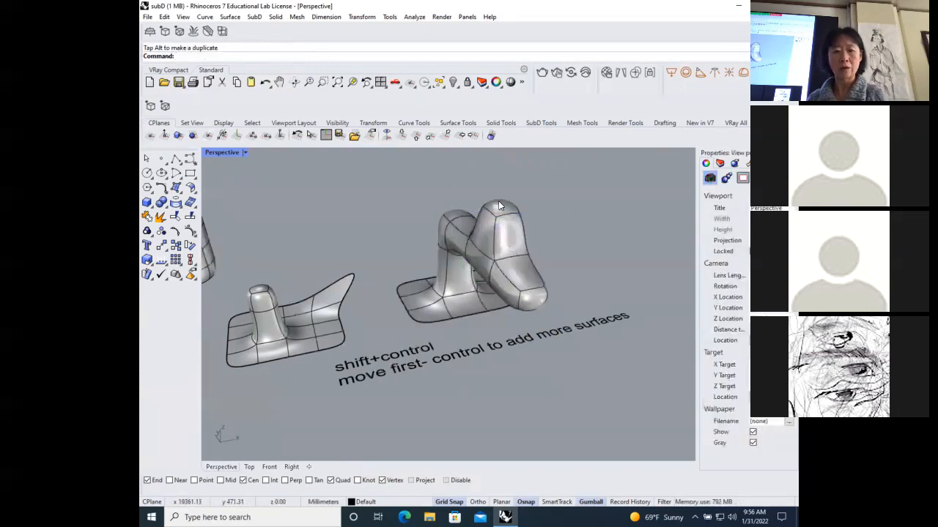
pyautogui.keyDown('ctrl'); pyautogui.keyDown('shift'); pyautogui.click(498, 201); pyautogui.keyUp('shift'); pyautogui.keyUp('ctrl')
pyautogui.moveTo(493, 188); pyautogui.dragTo(506, 156)
pyautogui.click(586, 197)
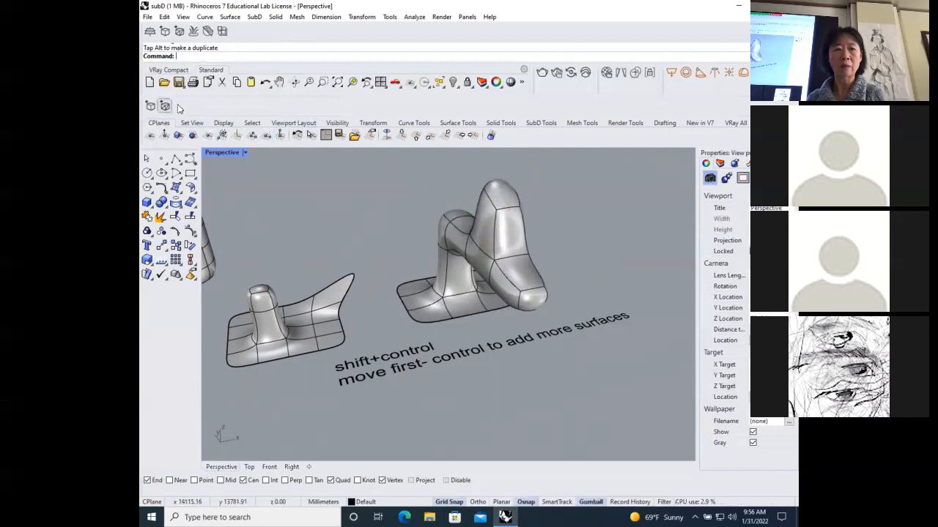
# Step: Extrude the back face of the column's upper section outward in successive segments to form a second arm opposite the first
pyautogui.click(294, 83)
pyautogui.moveTo(461, 225); pyautogui.dragTo(685, 244)
pyautogui.scroll(-4, 430, 308)
pyautogui.scroll(4, 437, 256)
pyautogui.scroll(-4, 507, 173)
pyautogui.scroll(3, 422, 284)
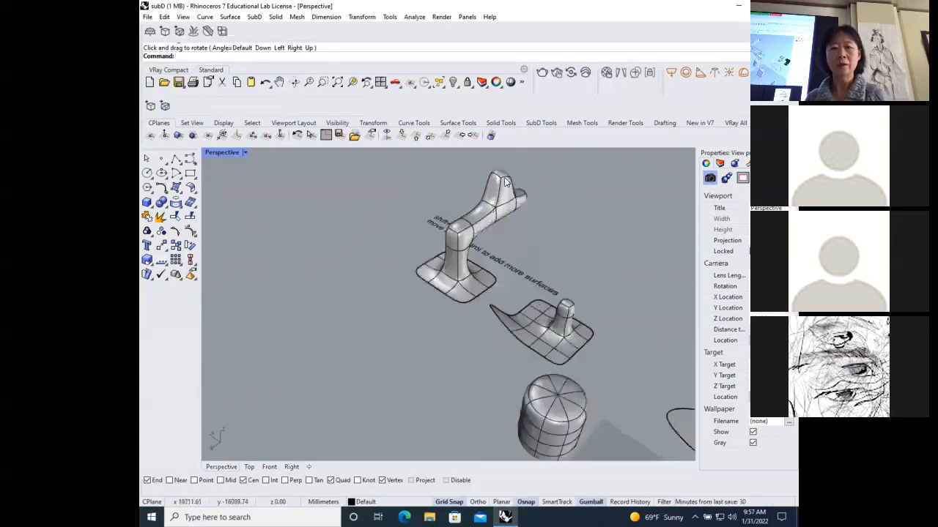
pyautogui.keyDown('ctrl'); pyautogui.keyDown('shift'); pyautogui.click(438, 261); pyautogui.keyUp('shift'); pyautogui.keyUp('ctrl')
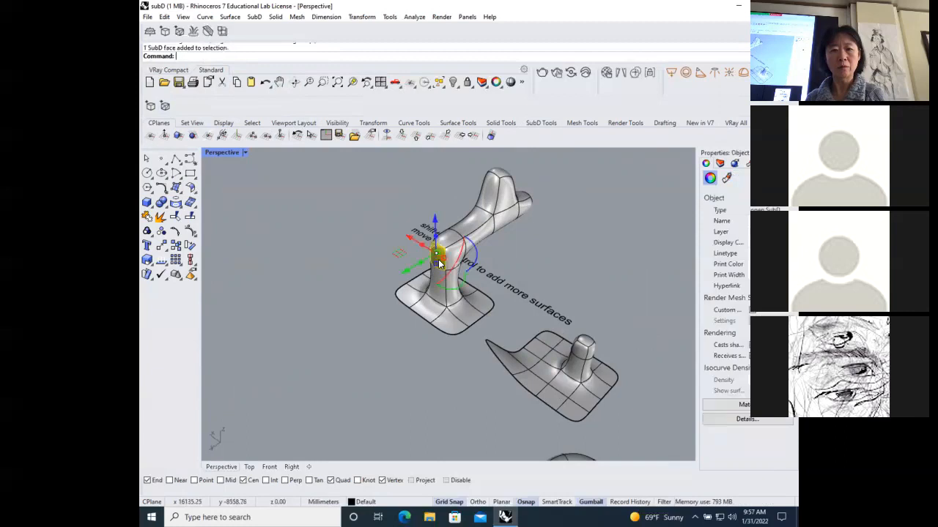
pyautogui.moveTo(415, 269); pyautogui.dragTo(396, 284)
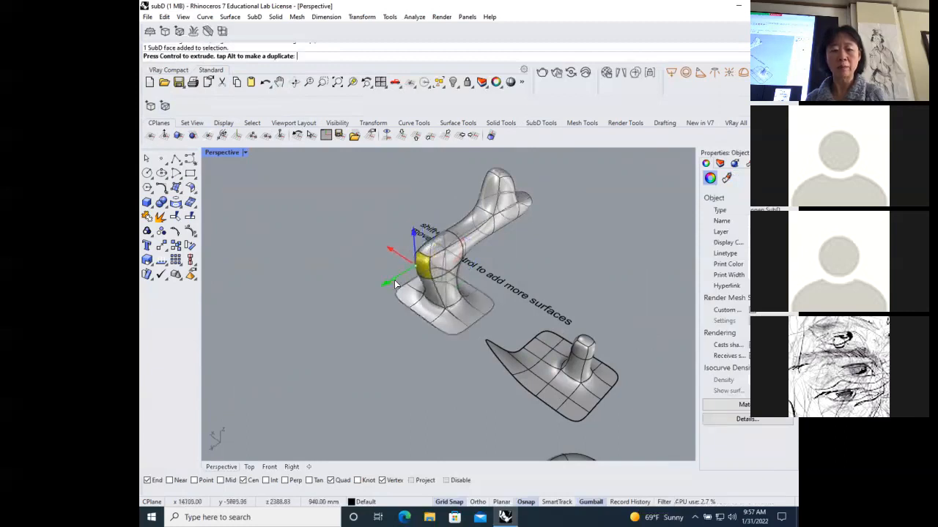
pyautogui.moveTo(395, 284); pyautogui.dragTo(340, 288)
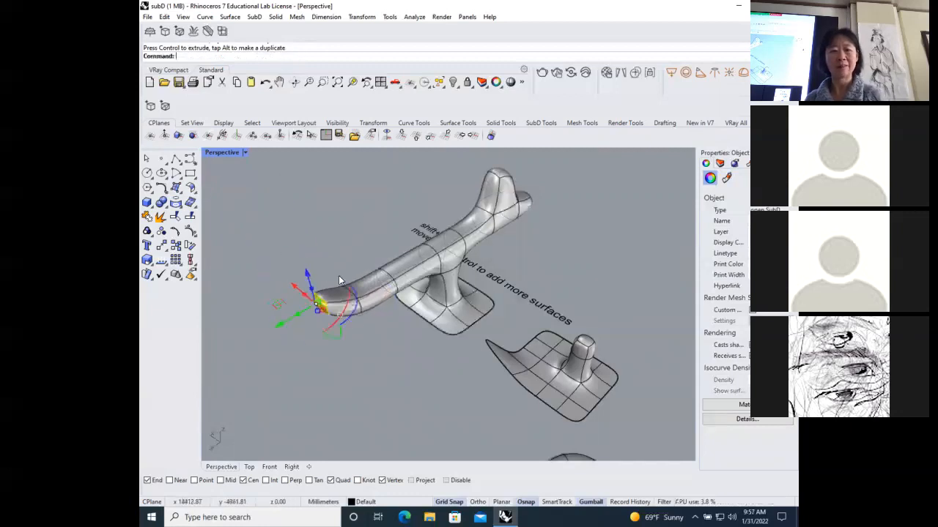
pyautogui.click(370, 362)
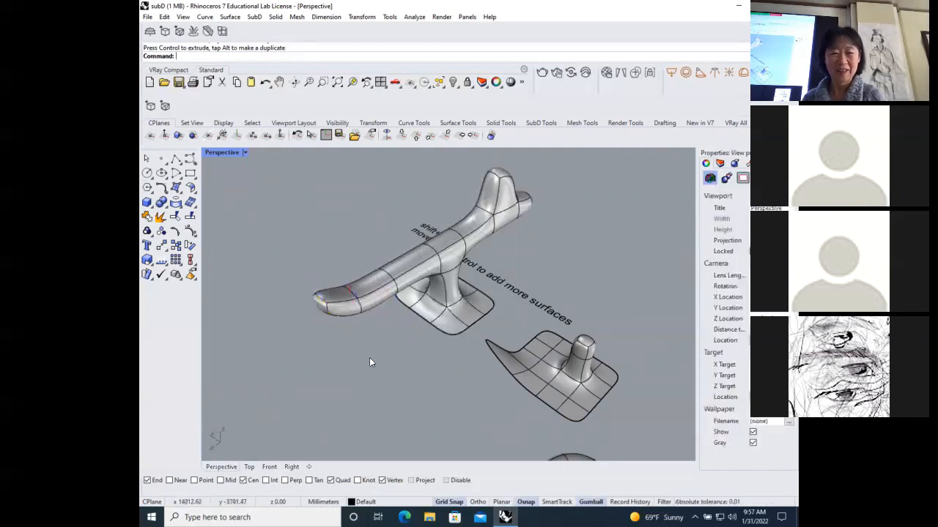
# Step: Pull the top face at the second arm's tip upward and rotate it slightly in the Right viewport
pyautogui.keyDown('ctrl'); pyautogui.keyDown('shift'); pyautogui.click(336, 293); pyautogui.keyUp('shift'); pyautogui.keyUp('ctrl')
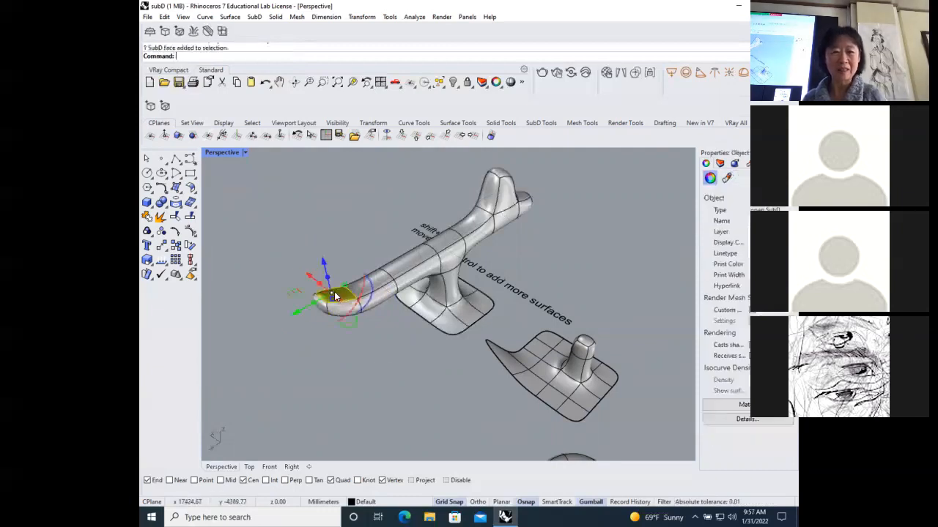
pyautogui.moveTo(323, 261); pyautogui.dragTo(347, 192)
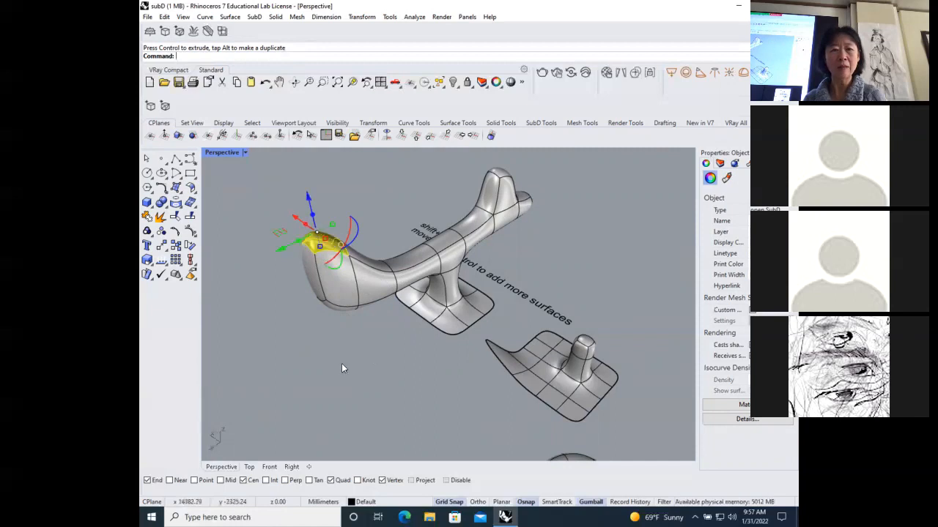
pyautogui.doubleClick(224, 153)
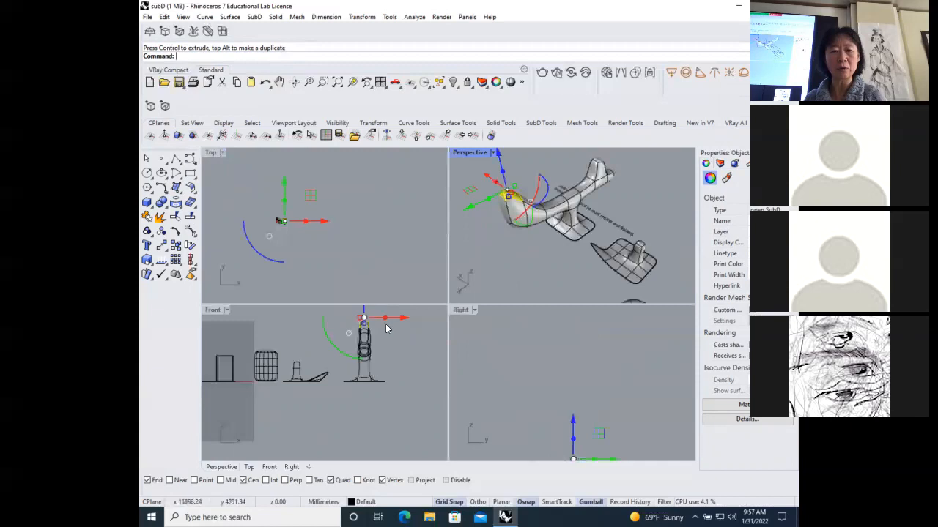
pyautogui.scroll(-8, 610, 382)
pyautogui.moveTo(614, 399); pyautogui.dragTo(574, 377, button='right')
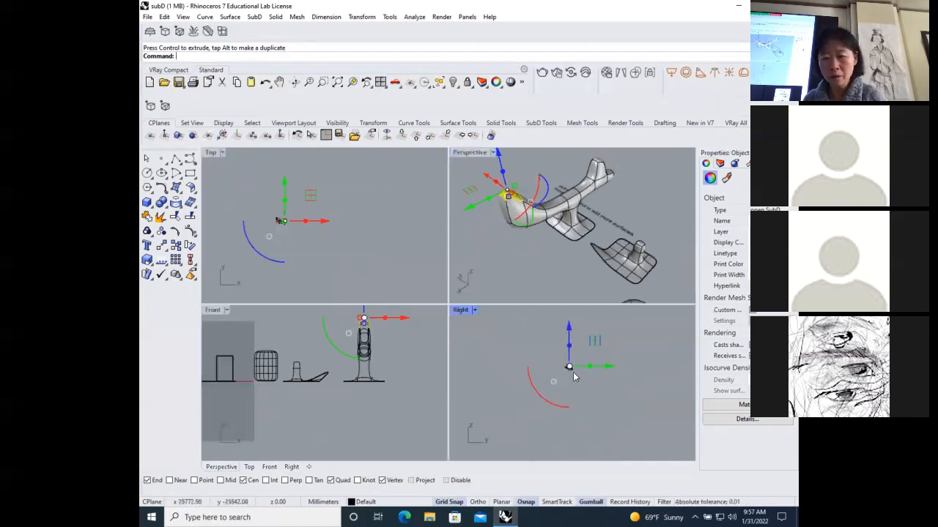
pyautogui.click(352, 81)
pyautogui.scroll(3, 647, 367)
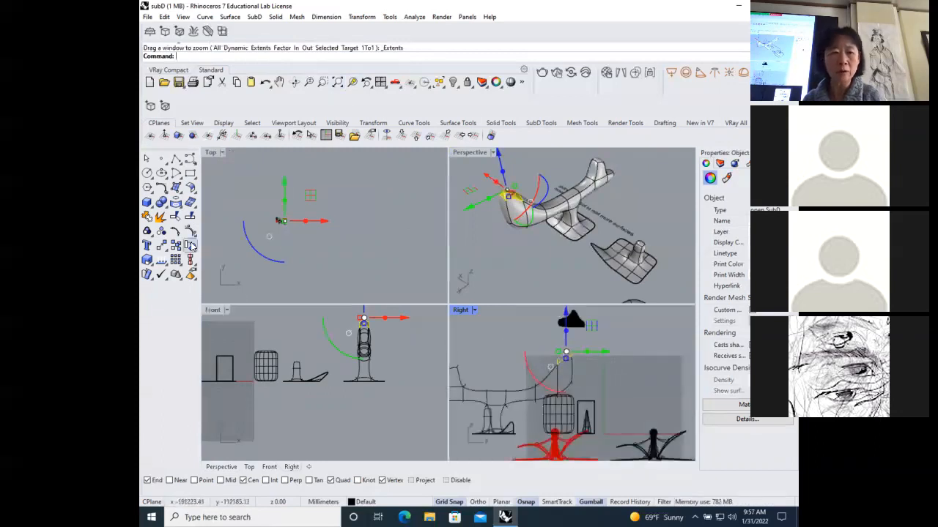
pyautogui.click(190, 246)
pyautogui.click(563, 344)
pyautogui.click(640, 353)
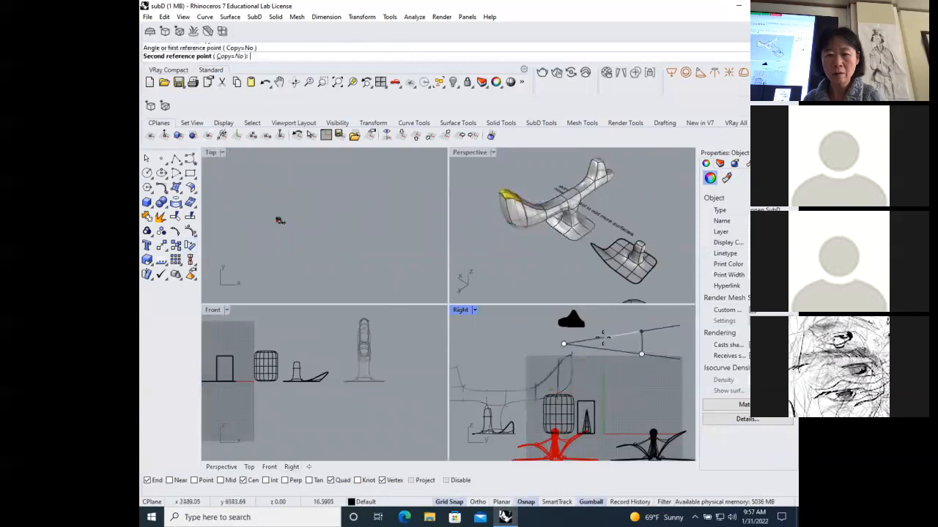
pyautogui.click(600, 336)
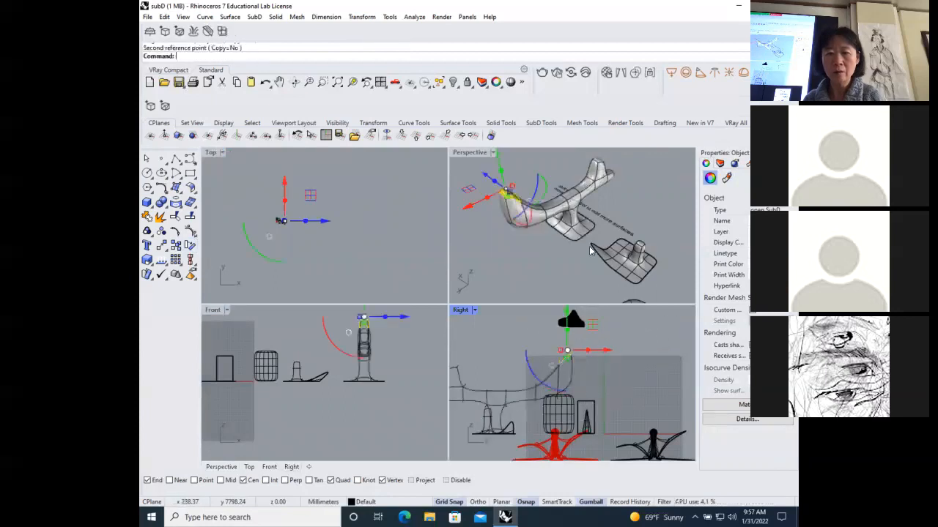
# Step: Examine the reshaped second arm and the whole SubD form from several sides in the Perspective viewport
pyautogui.click(538, 249)
pyautogui.moveTo(518, 157); pyautogui.dragTo(529, 198, button='right')
pyautogui.scroll(4, 533, 220)
pyautogui.click(508, 255)
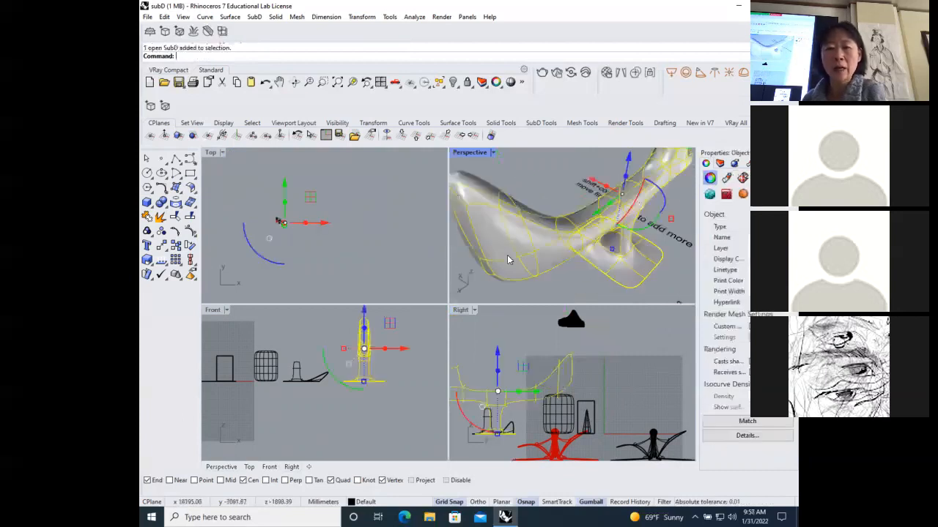
pyautogui.scroll(-3, 540, 276)
pyautogui.scroll(3, 494, 256)
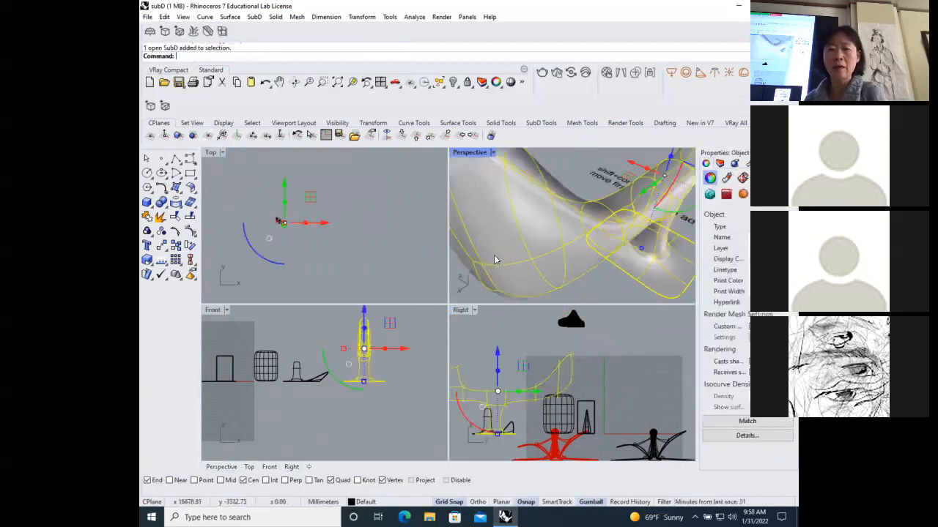
pyautogui.scroll(-5, 495, 212)
pyautogui.doubleClick(473, 153)
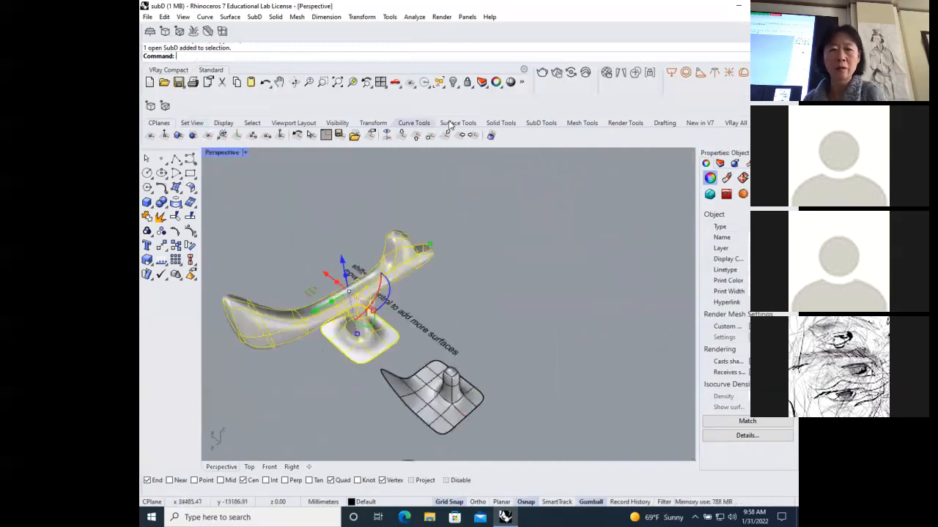
pyautogui.click(295, 82)
pyautogui.moveTo(414, 260); pyautogui.dragTo(469, 324)
pyautogui.scroll(6, 471, 324)
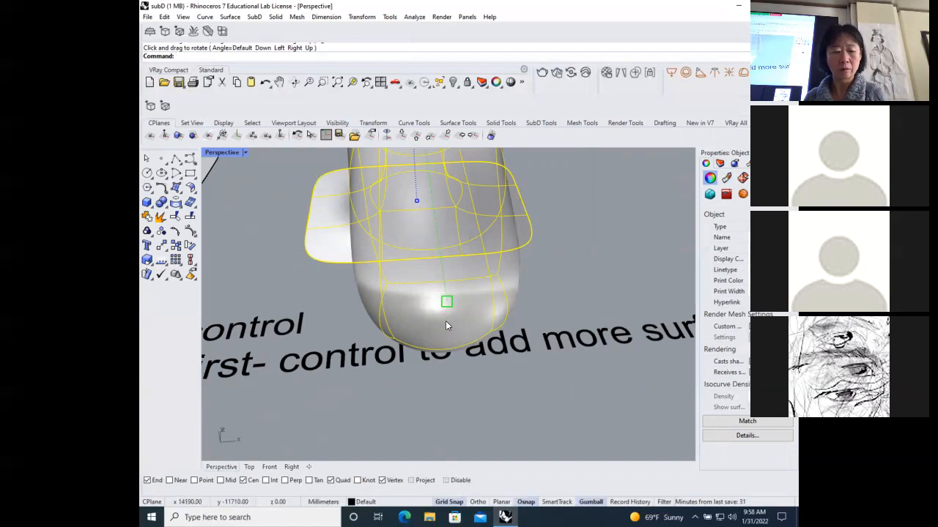
# Step: Select the SubD face at the end of the arm that points toward the text
pyautogui.scroll(-5, 445, 320)
pyautogui.moveTo(445, 320); pyautogui.dragTo(567, 360, button='right')
pyautogui.click(567, 361)
pyautogui.scroll(5, 533, 337)
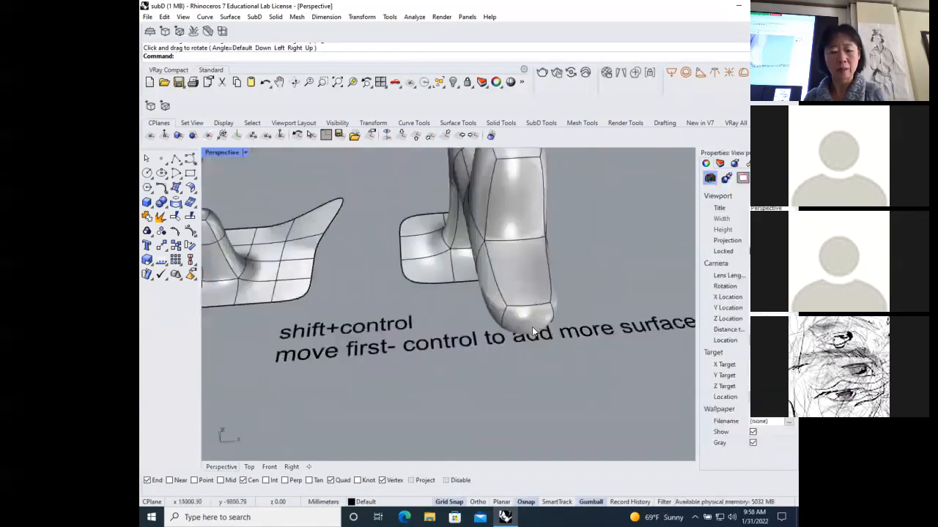
pyautogui.keyDown('ctrl'); pyautogui.keyDown('shift'); pyautogui.click(532, 315); pyautogui.keyUp('shift'); pyautogui.keyUp('ctrl')
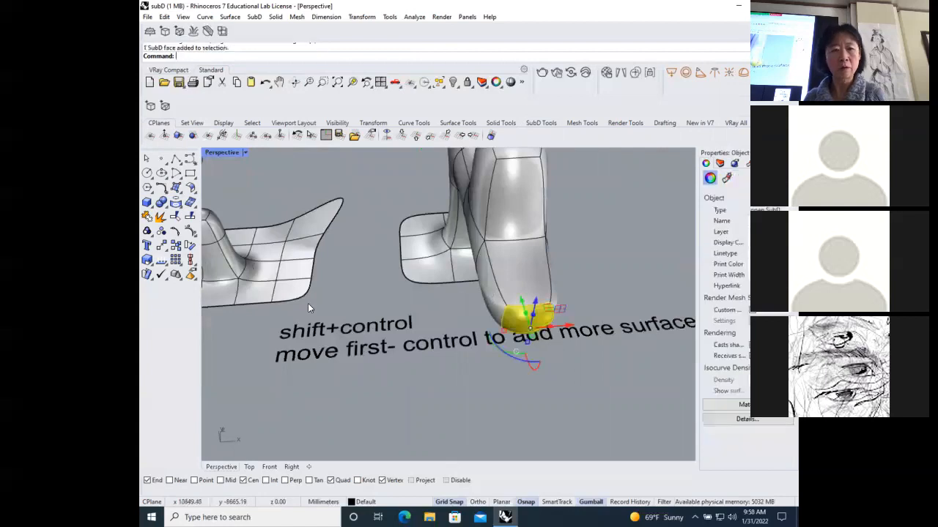
# Step: Try to scale the selected end face in two dimensions with Scale2D in the Perspective viewport
pyautogui.click(154, 266)
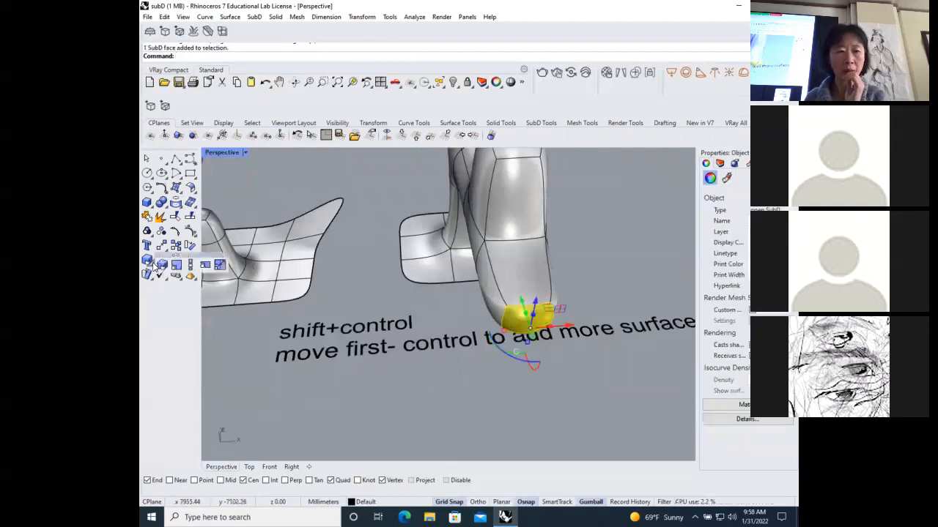
pyautogui.click(185, 266)
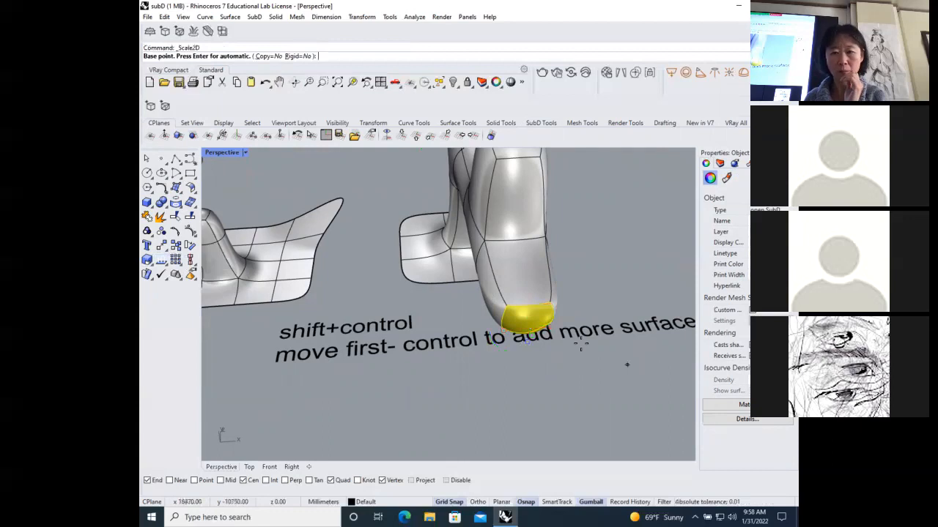
pyautogui.click(533, 318)
pyautogui.click(572, 319)
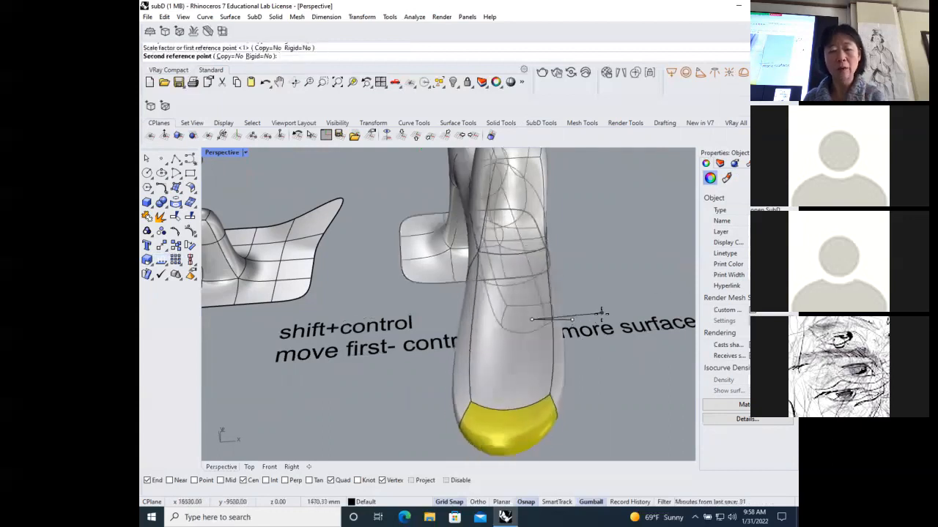
pyautogui.click(551, 316)
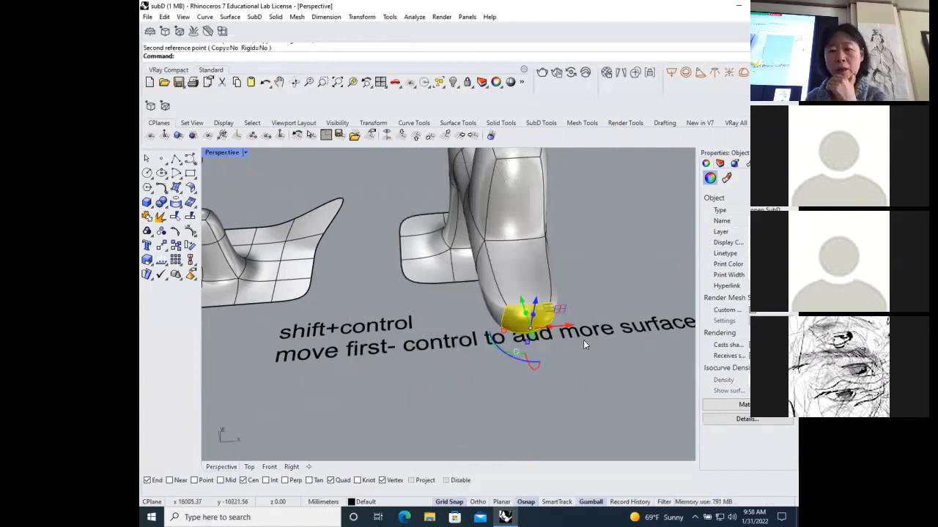
# Step: Shift the arm's end face slightly and enlarge it in height and width with the gumball to flare the tip
pyautogui.scroll(2, 568, 308)
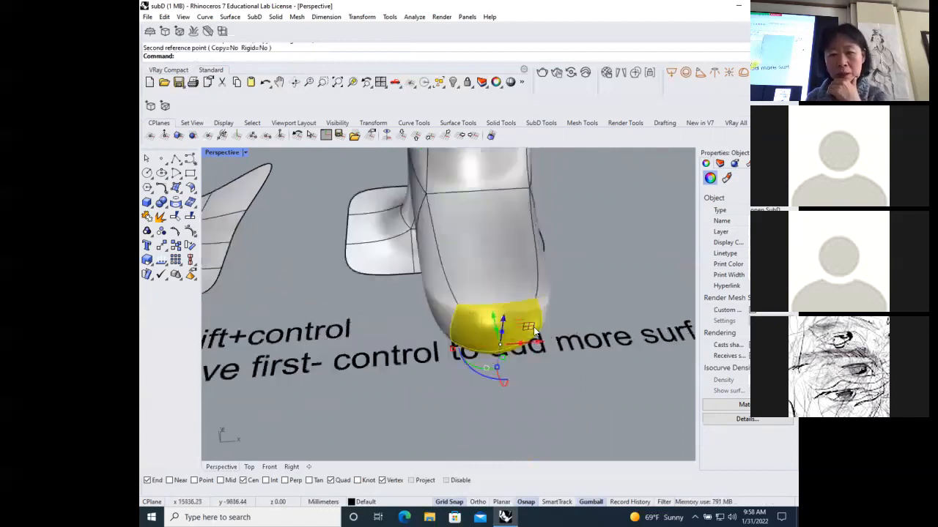
pyautogui.moveTo(534, 331); pyautogui.dragTo(537, 332)
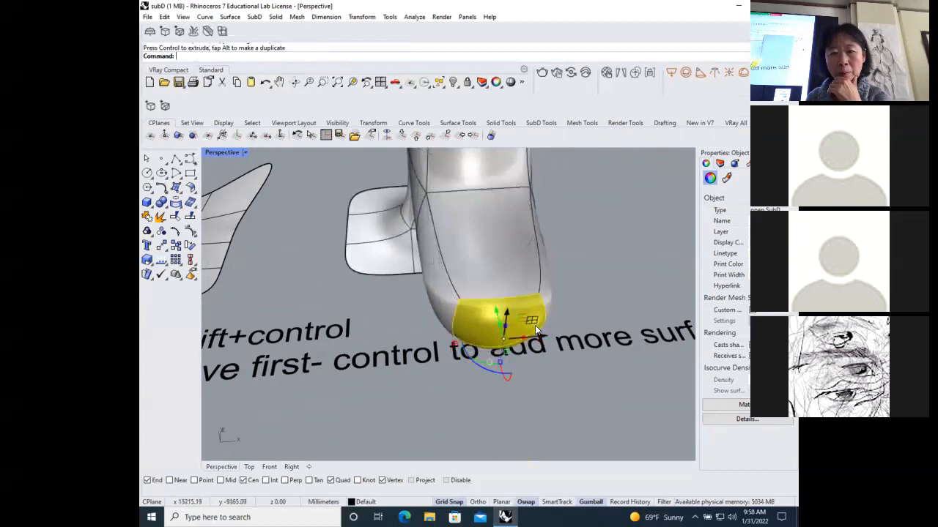
pyautogui.click(489, 362)
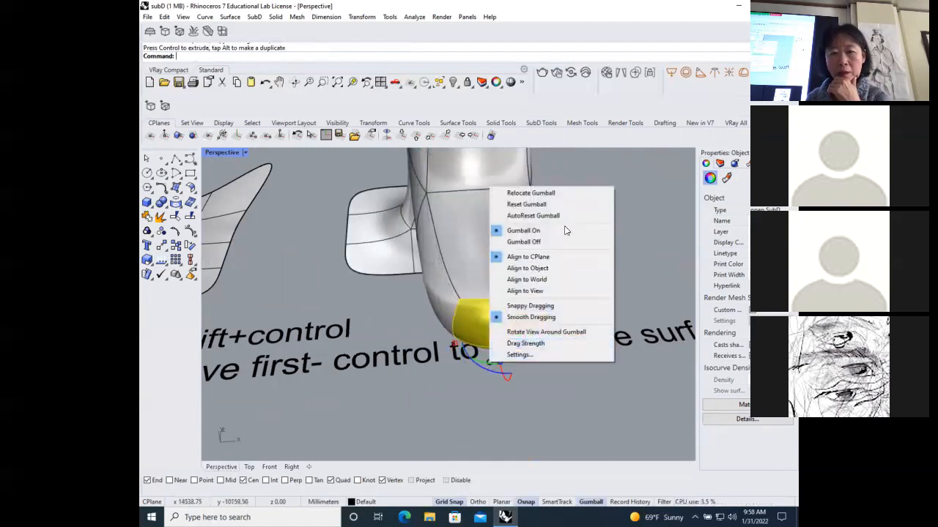
pyautogui.click(632, 210)
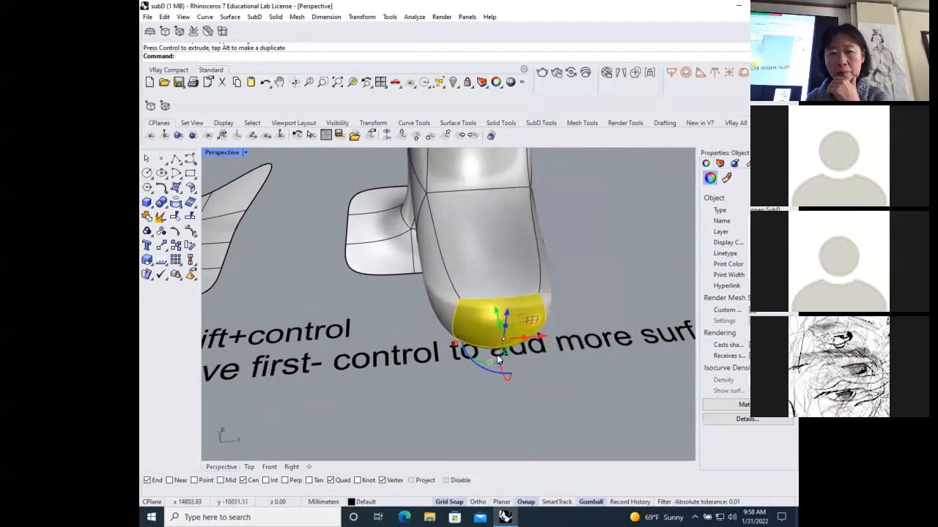
pyautogui.moveTo(499, 364); pyautogui.dragTo(493, 397)
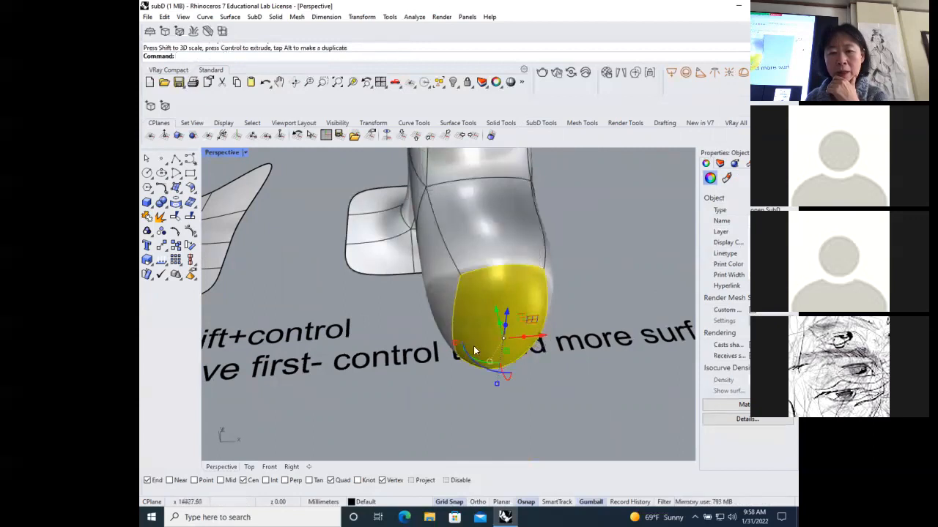
pyautogui.moveTo(455, 342); pyautogui.dragTo(399, 344)
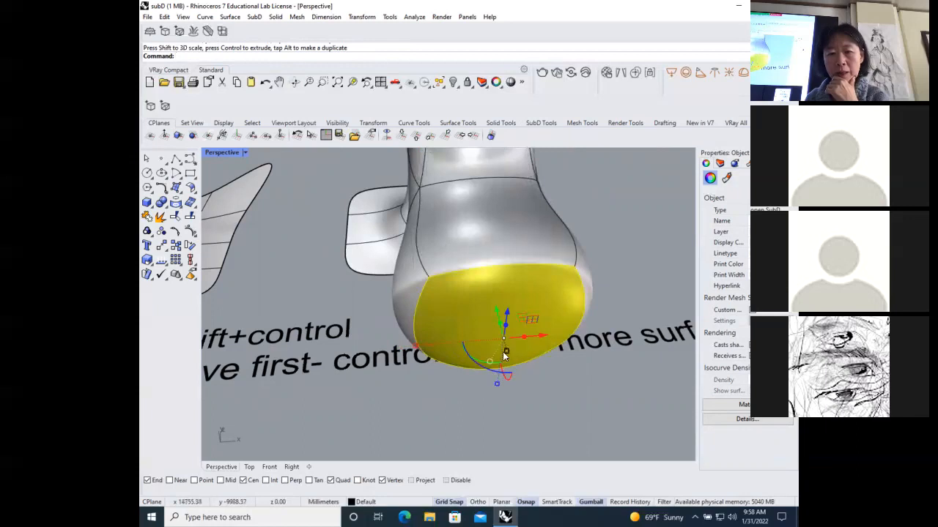
pyautogui.moveTo(506, 354); pyautogui.dragTo(511, 366)
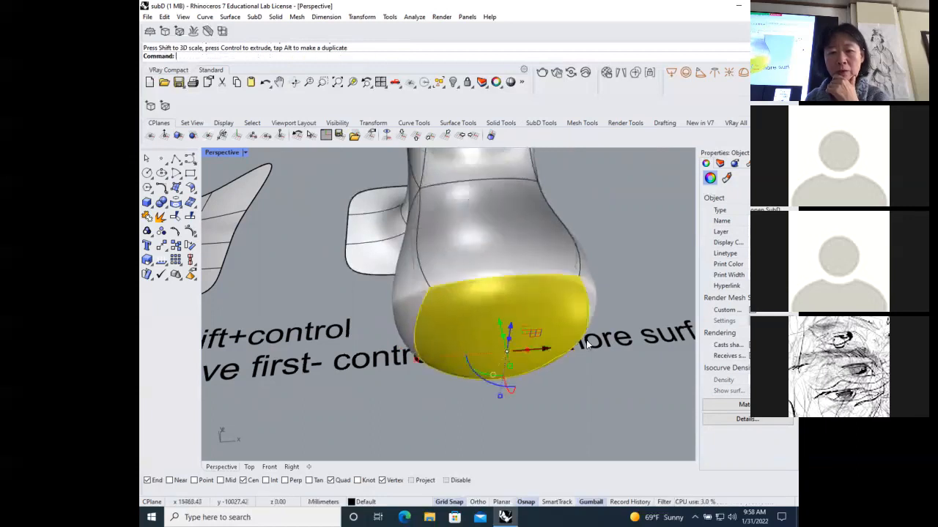
pyautogui.click(493, 377)
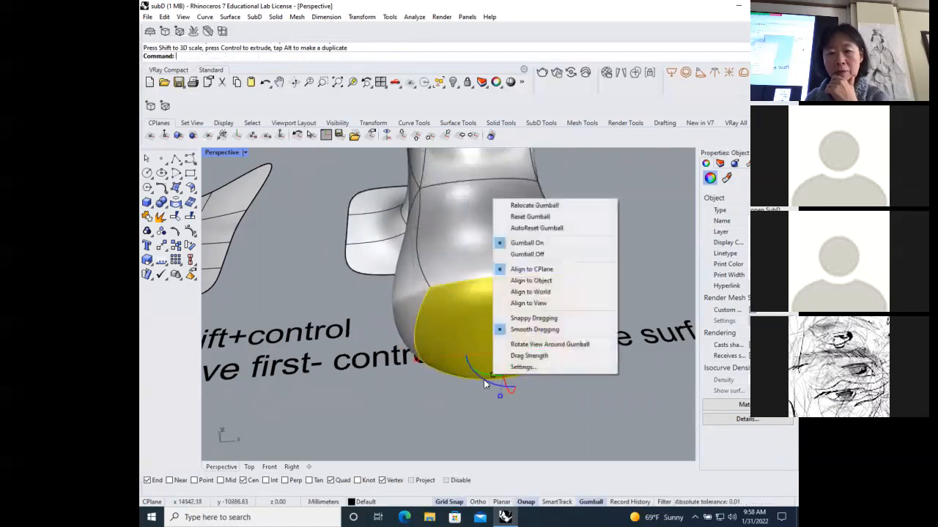
pyautogui.press('Escape')
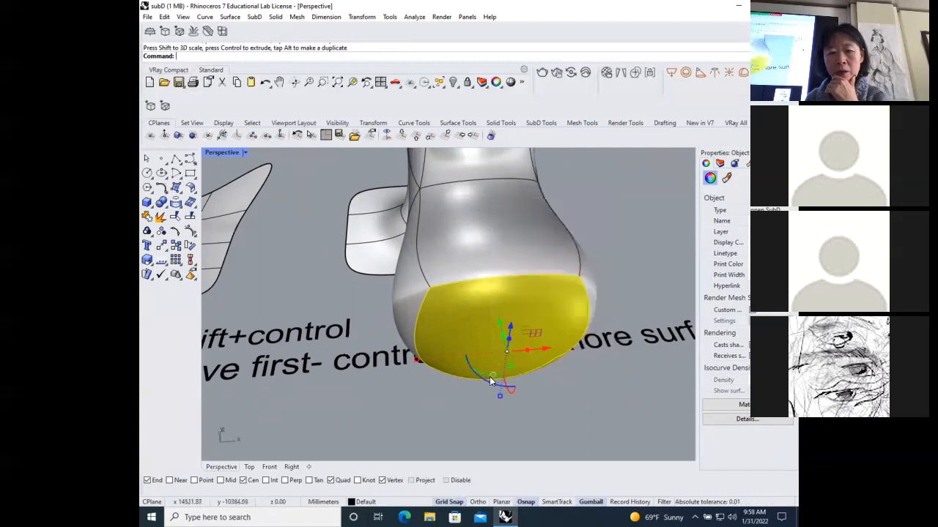
pyautogui.click(493, 376)
pyautogui.press('Escape')
pyautogui.scroll(3, 504, 378)
pyautogui.click(500, 312)
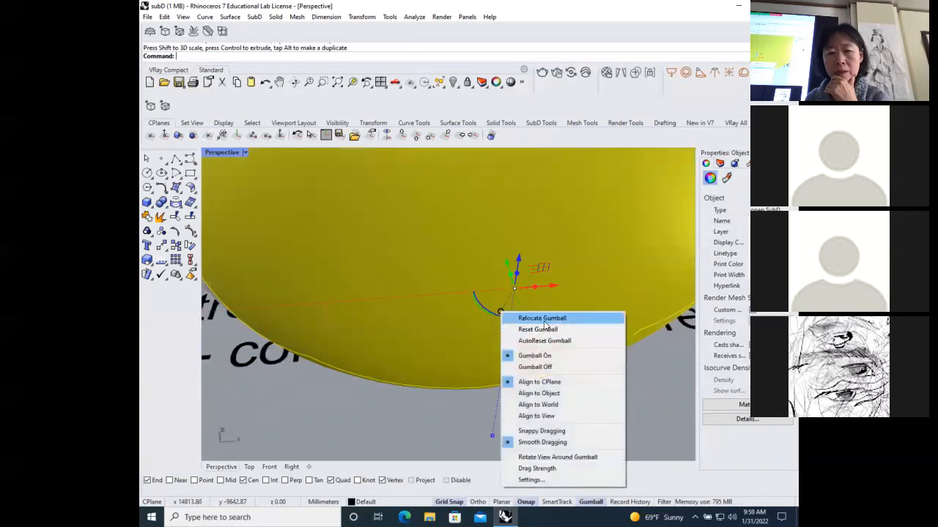
pyautogui.click(636, 374)
pyautogui.scroll(-5, 636, 373)
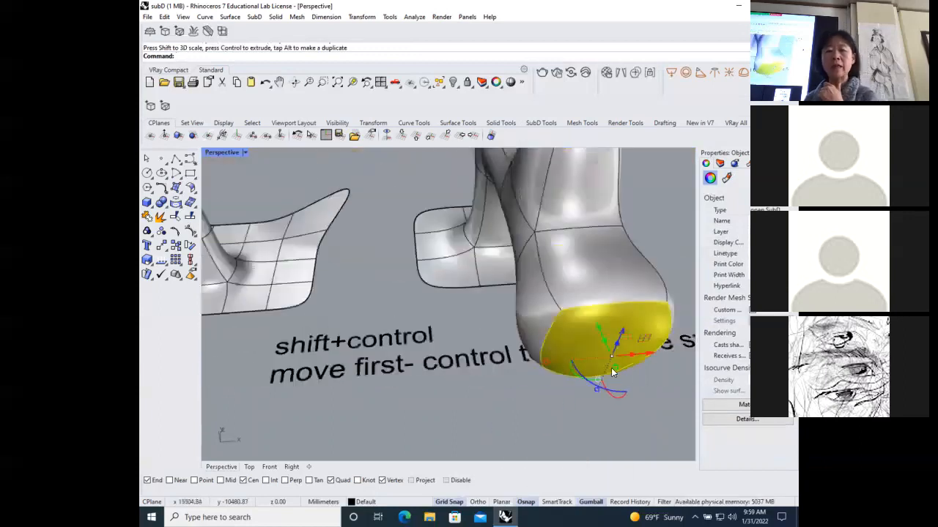
# Step: Try to enlarge the arm's end face with Scale2D in the Front viewport and check it in the Perspective viewport
pyautogui.doubleClick(226, 152)
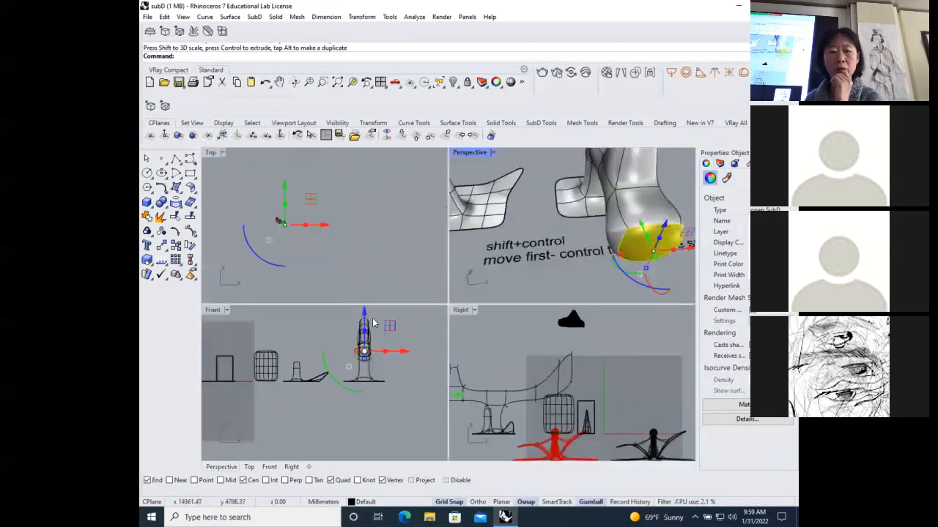
pyautogui.scroll(4, 362, 381)
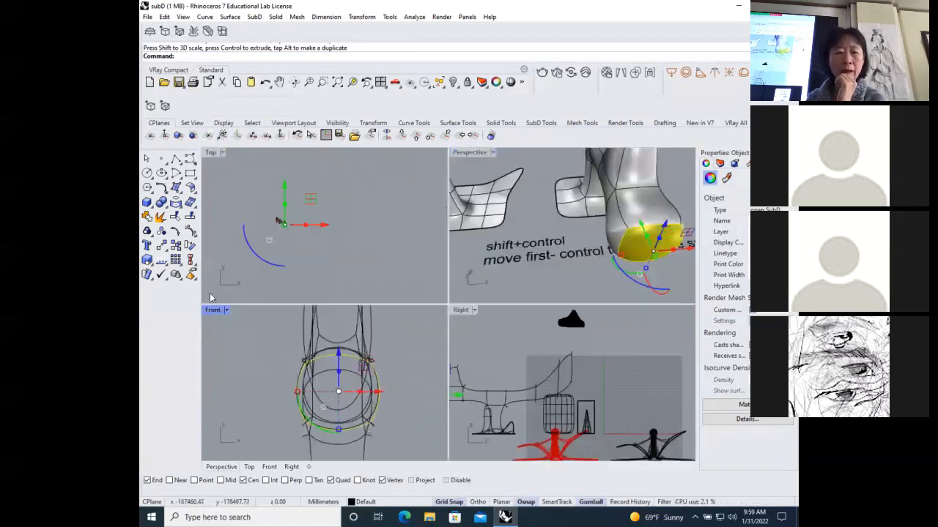
pyautogui.click(151, 267)
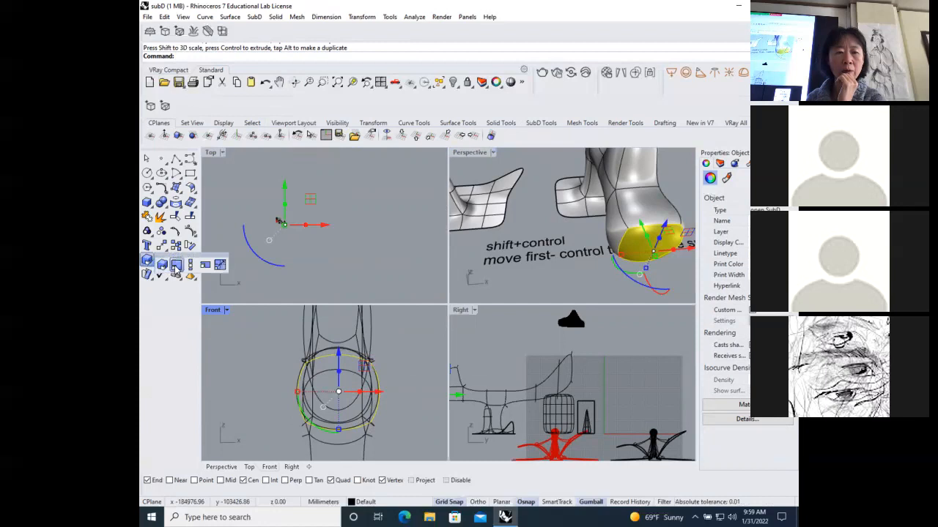
pyautogui.click(175, 270)
pyautogui.click(357, 403)
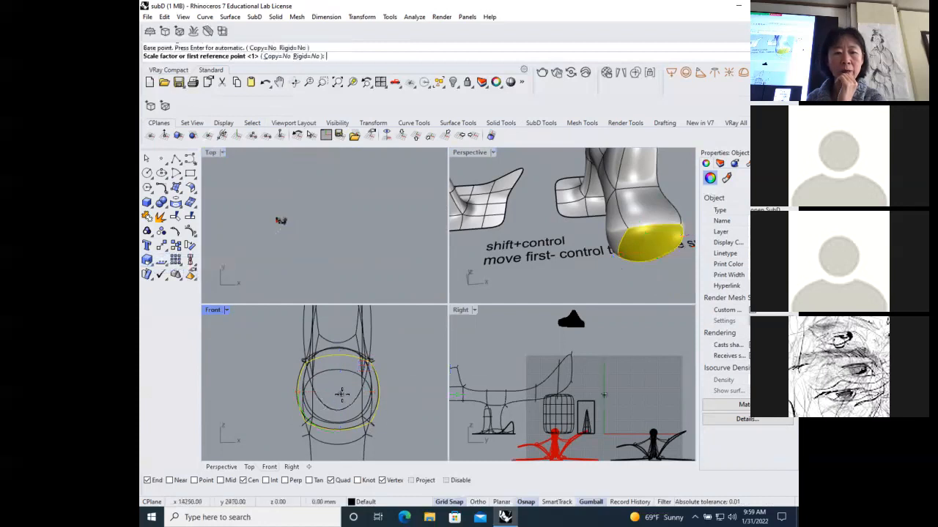
pyautogui.click(396, 395)
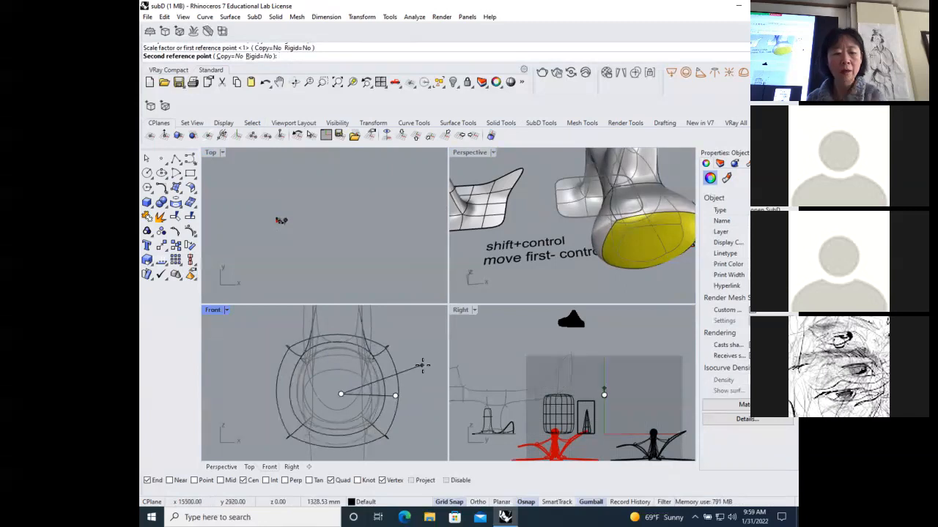
pyautogui.moveTo(422, 365); pyautogui.dragTo(376, 347, button='right')
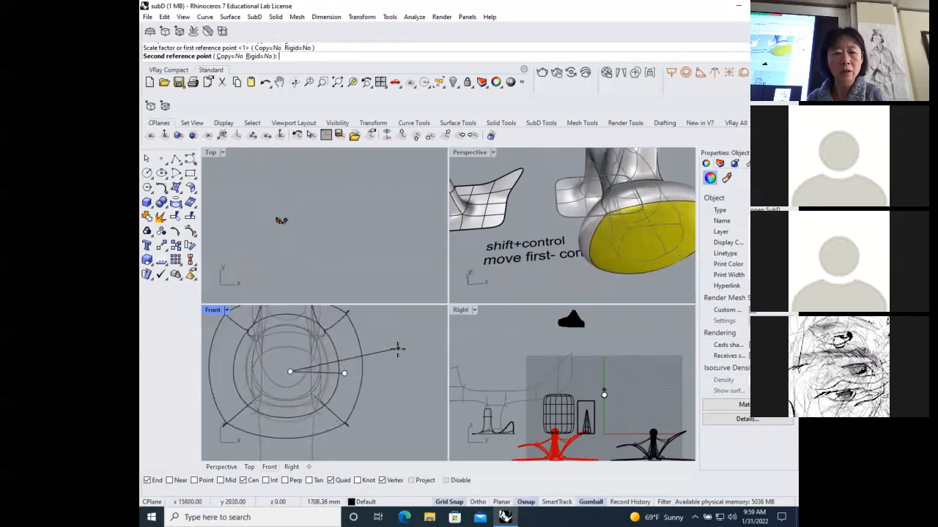
pyautogui.moveTo(397, 349); pyautogui.dragTo(379, 364, button='right')
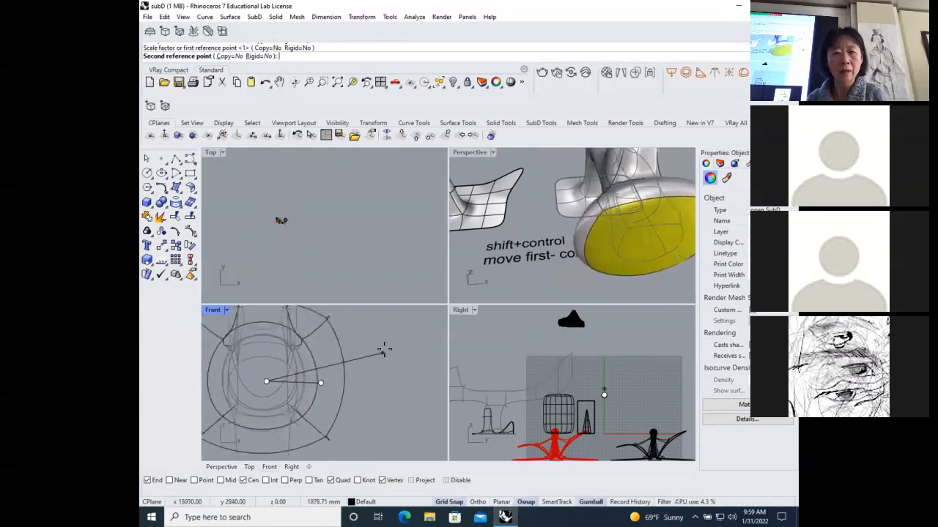
pyautogui.click(382, 347)
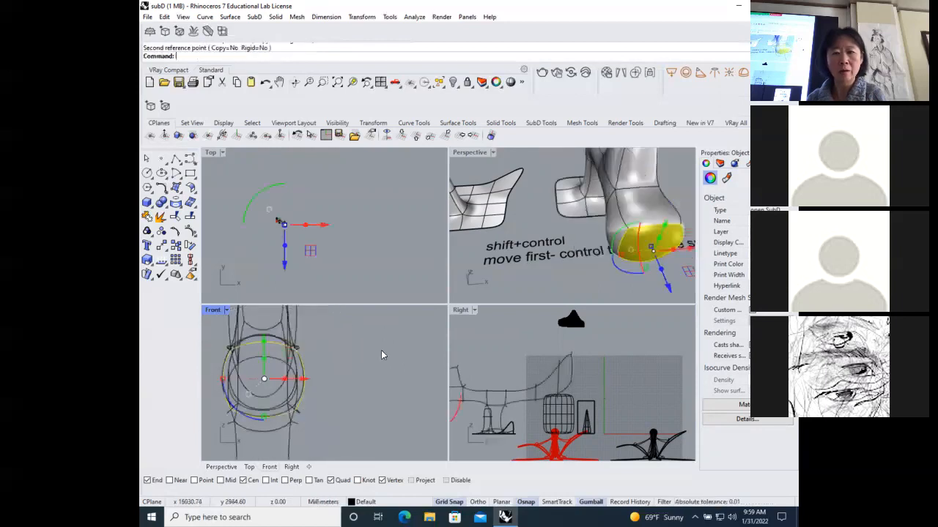
pyautogui.moveTo(490, 279); pyautogui.dragTo(576, 224, button='right')
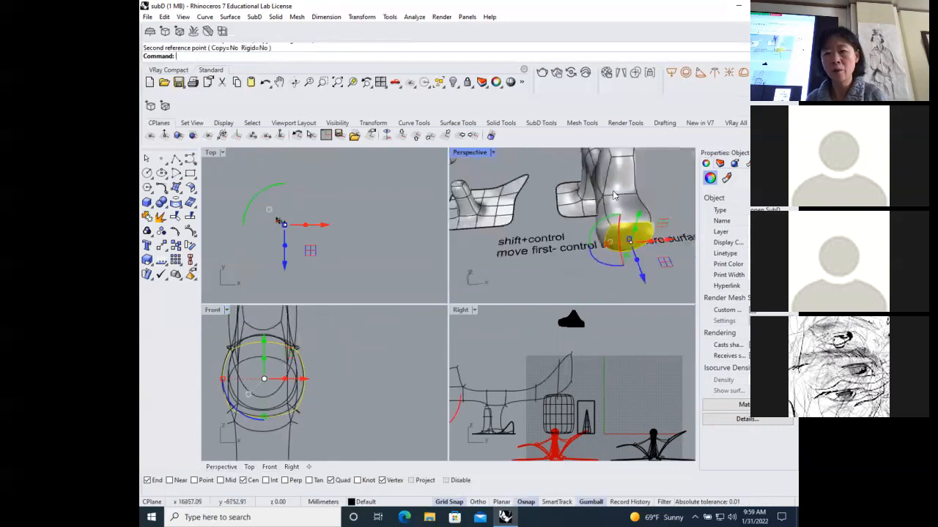
pyautogui.doubleClick(469, 152)
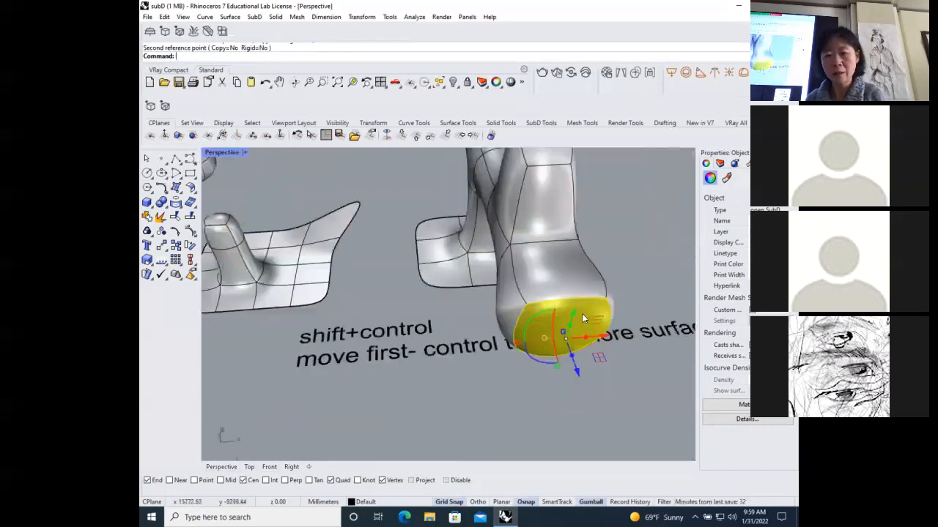
pyautogui.scroll(3, 585, 313)
pyautogui.scroll(-3, 557, 308)
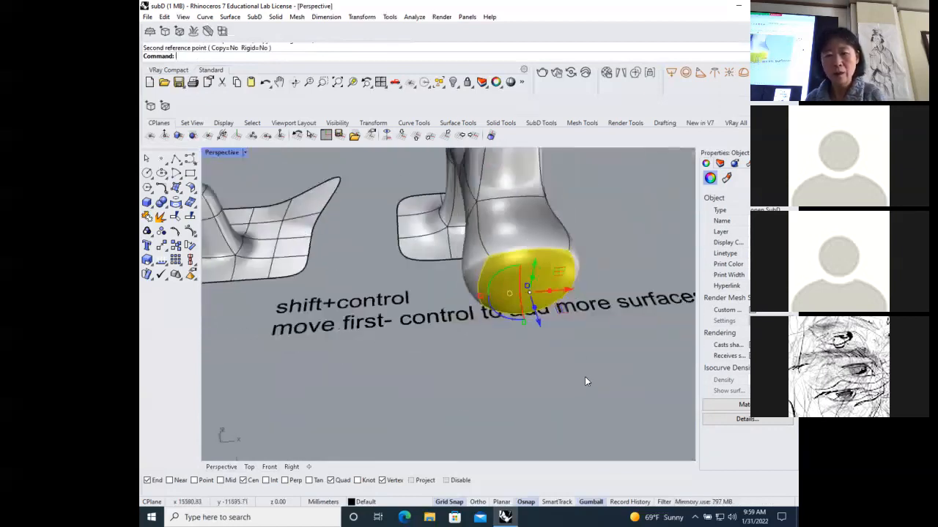
# Step: Move the arm's end face sideways and slightly upward in the Front viewport, and deselect it
pyautogui.doubleClick(234, 152)
pyautogui.scroll(-2, 378, 370)
pyautogui.scroll(2, 244, 375)
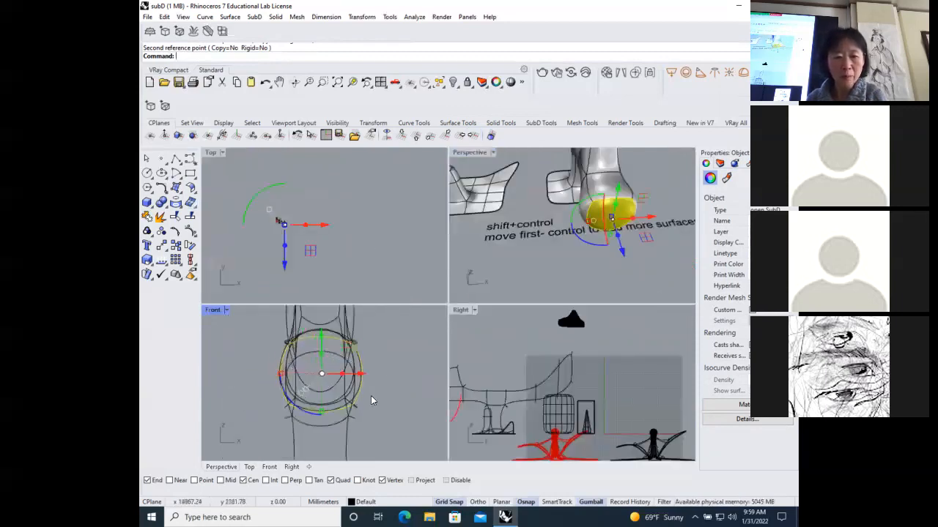
pyautogui.scroll(1, 378, 375)
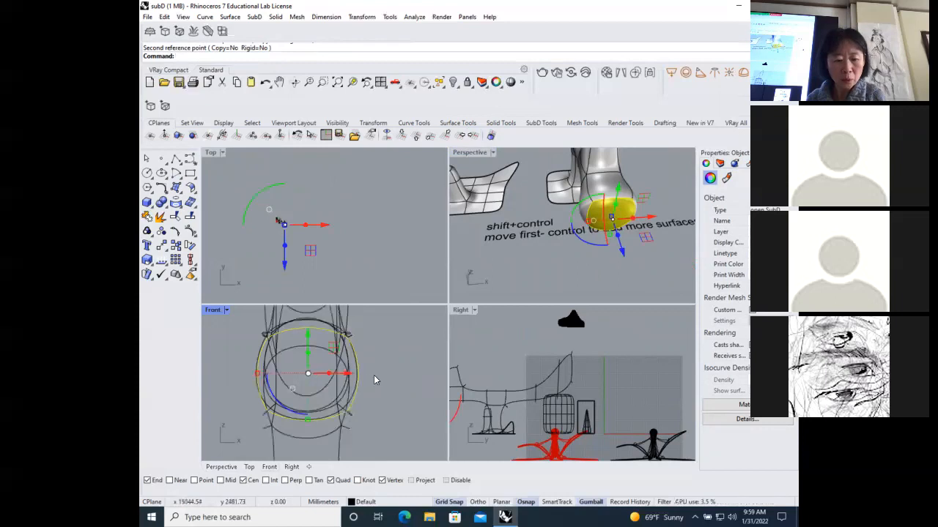
pyautogui.moveTo(334, 348); pyautogui.dragTo(372, 392)
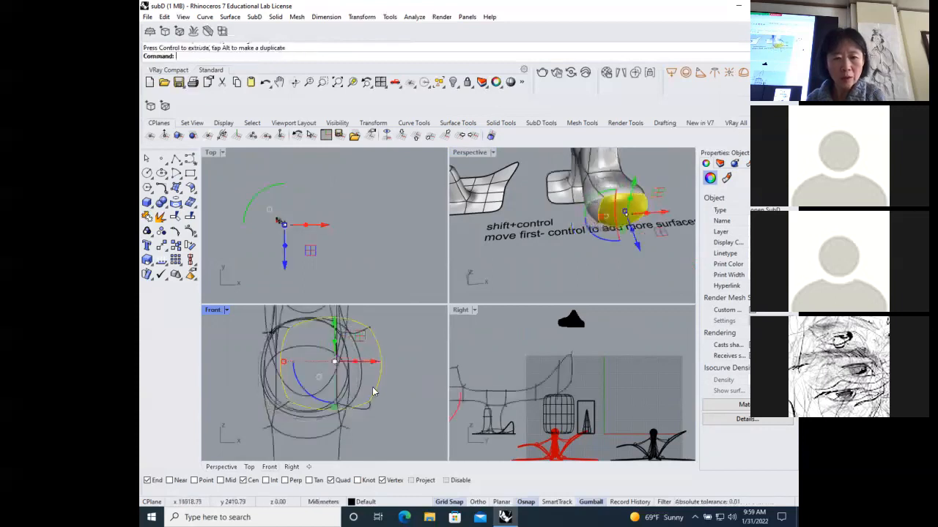
pyautogui.click(403, 397)
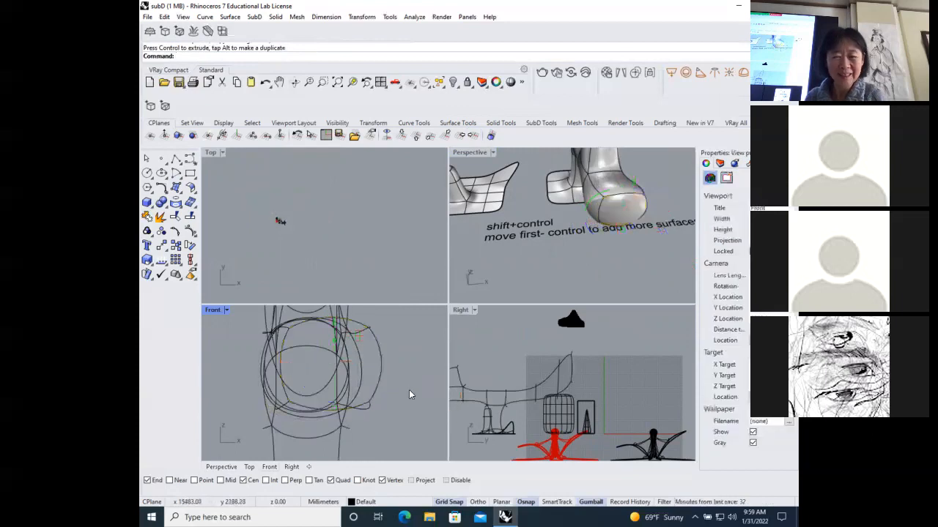
# Step: Examine the reshaped arm tip and the whole SubD form from several sides in the Perspective viewport
pyautogui.doubleClick(471, 151)
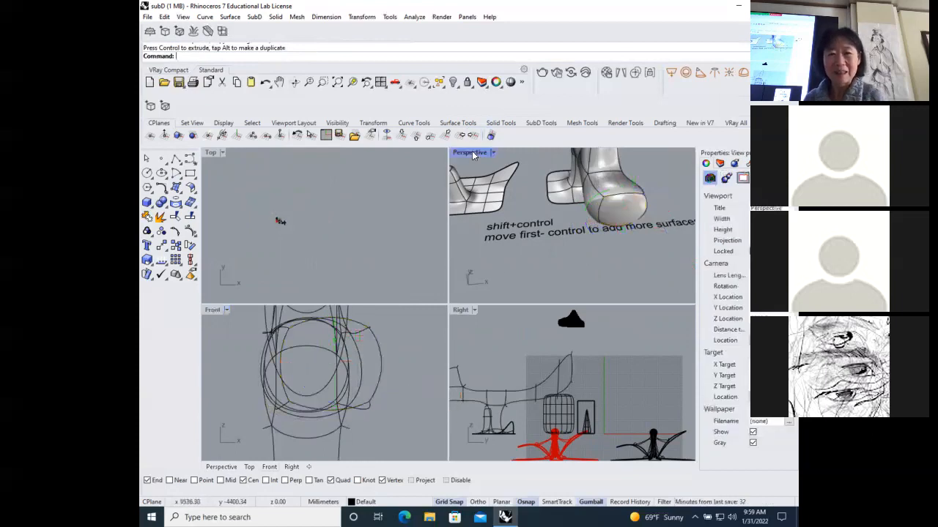
pyautogui.scroll(-6, 472, 354)
pyautogui.scroll(5, 491, 285)
pyautogui.scroll(-4, 512, 303)
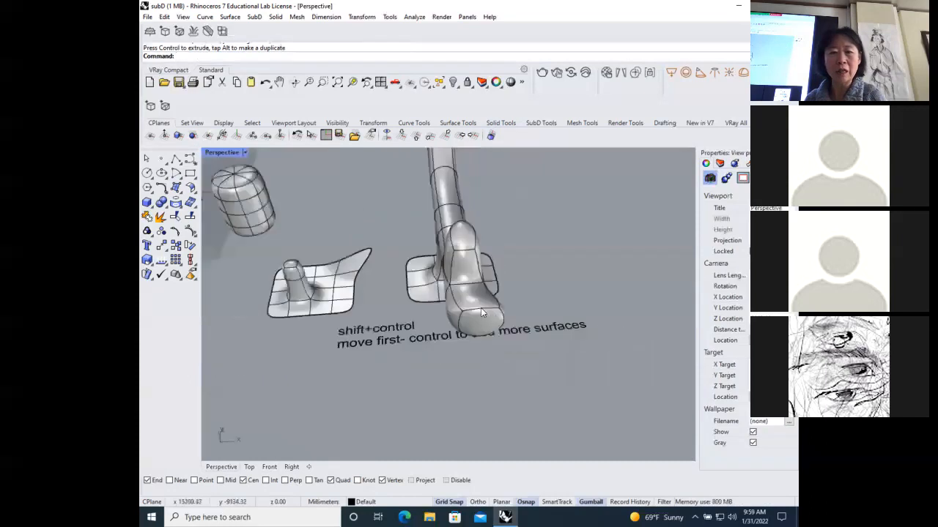
pyautogui.click(295, 82)
pyautogui.moveTo(419, 269); pyautogui.dragTo(527, 278)
pyautogui.scroll(-4, 507, 293)
pyautogui.scroll(4, 418, 333)
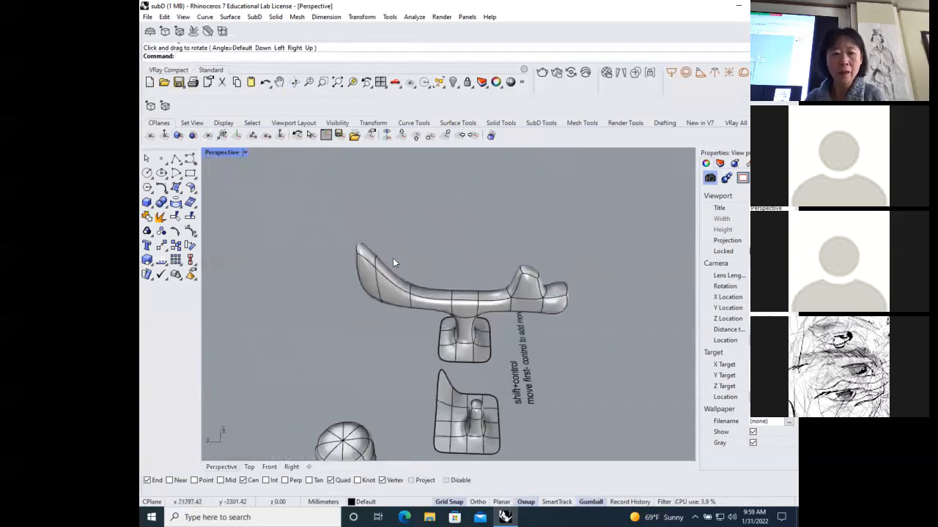
# Step: Select the upper face of the arm's curved tip and scale it lengthwise and crosswise with the gumball to widen it
pyautogui.click(364, 250)
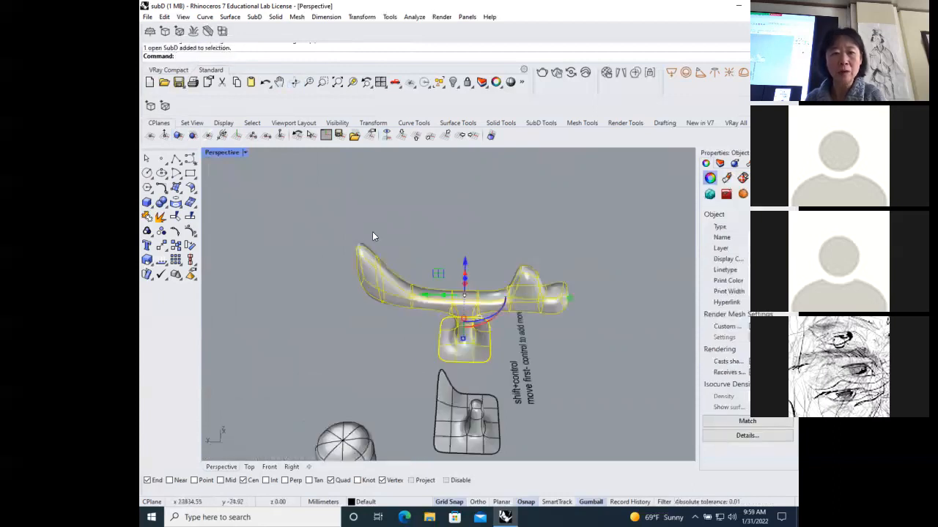
pyautogui.scroll(4, 372, 234)
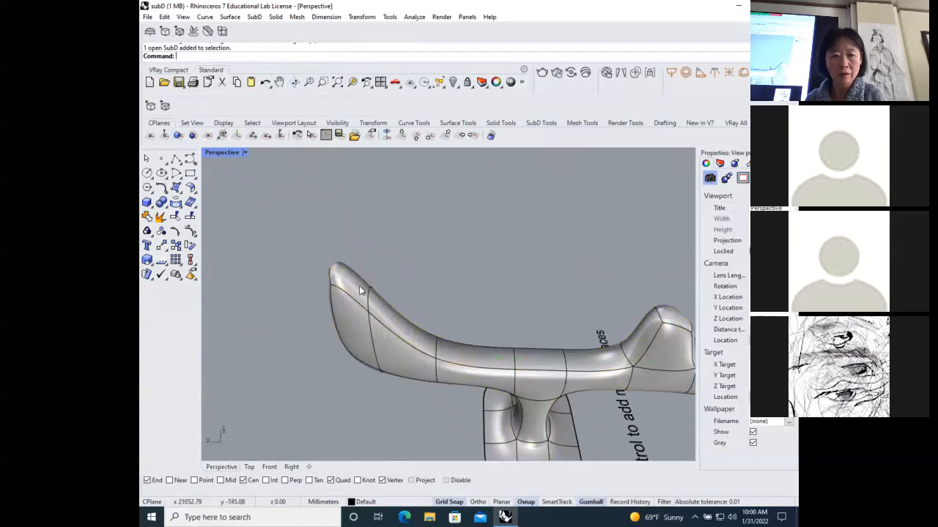
pyautogui.keyDown('ctrl'); pyautogui.keyDown('shift'); pyautogui.click(360, 284); pyautogui.keyUp('shift'); pyautogui.keyUp('ctrl')
pyautogui.moveTo(366, 277); pyautogui.dragTo(437, 275)
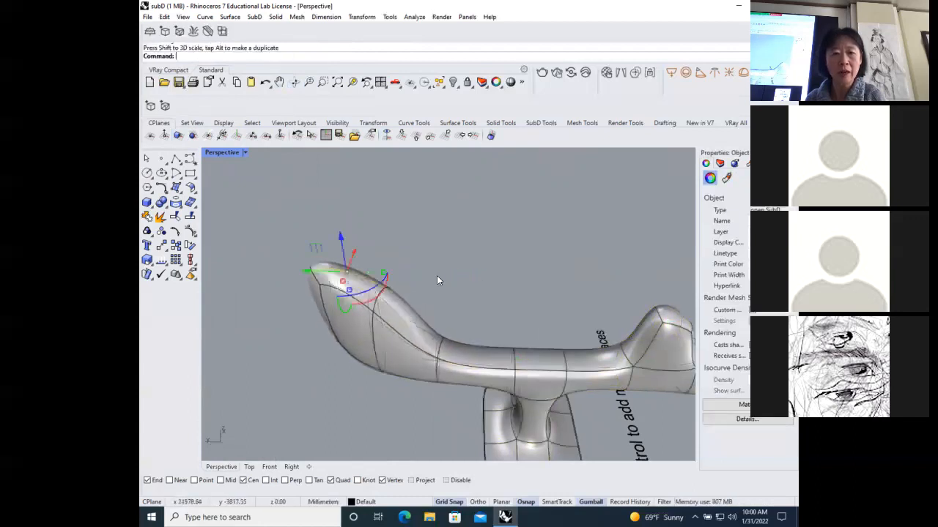
pyautogui.moveTo(342, 281); pyautogui.dragTo(317, 329)
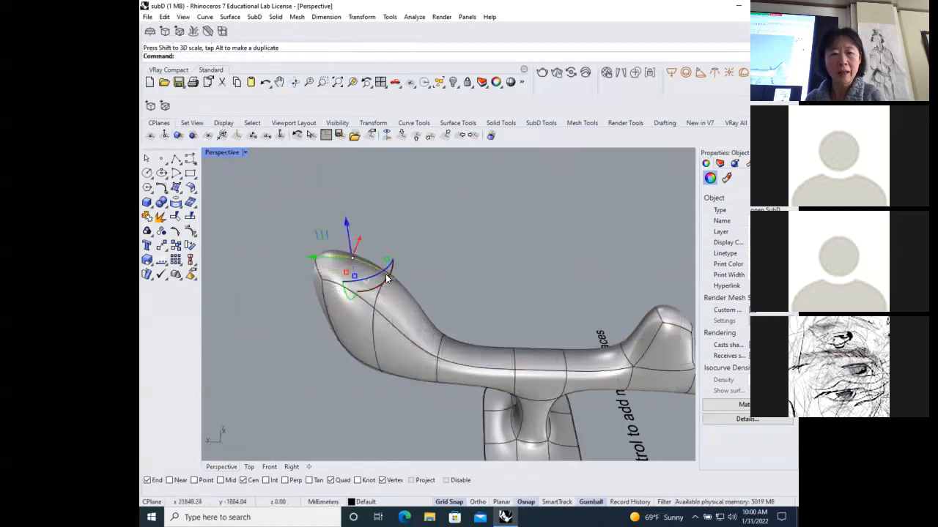
# Step: Refine the widened tip face with the gumball, shift it slightly inward along the arm, and deselect it
pyautogui.moveTo(386, 284); pyautogui.dragTo(396, 259)
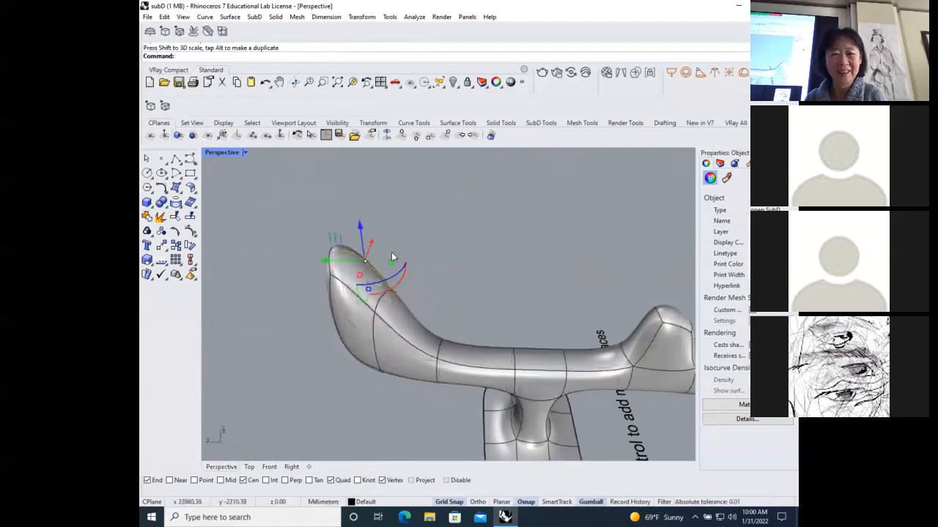
pyautogui.moveTo(335, 264); pyautogui.dragTo(369, 261)
pyautogui.click(484, 256)
pyautogui.scroll(-5, 456, 217)
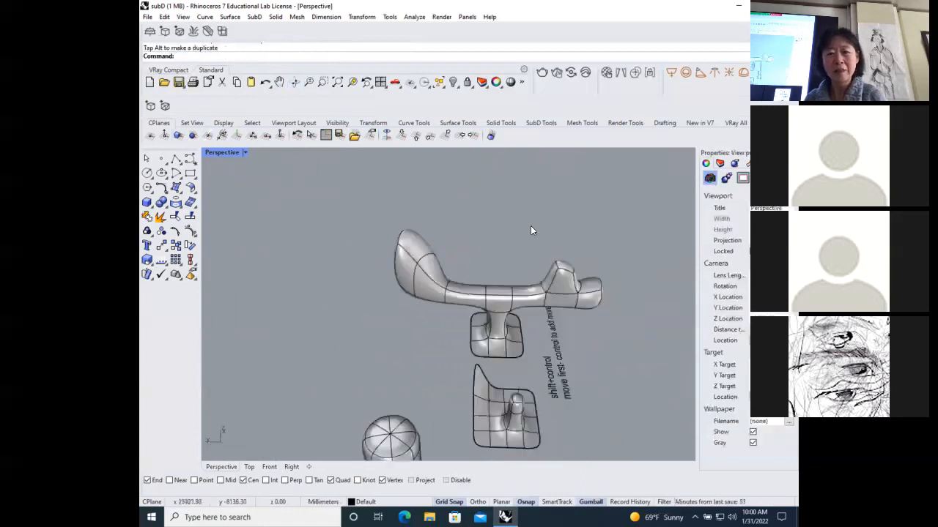
# Step: Examine the looped SubD form, the dense wireframe version beside it and the other example shapes from several angles in the Perspective viewport
pyautogui.scroll(2, 536, 219)
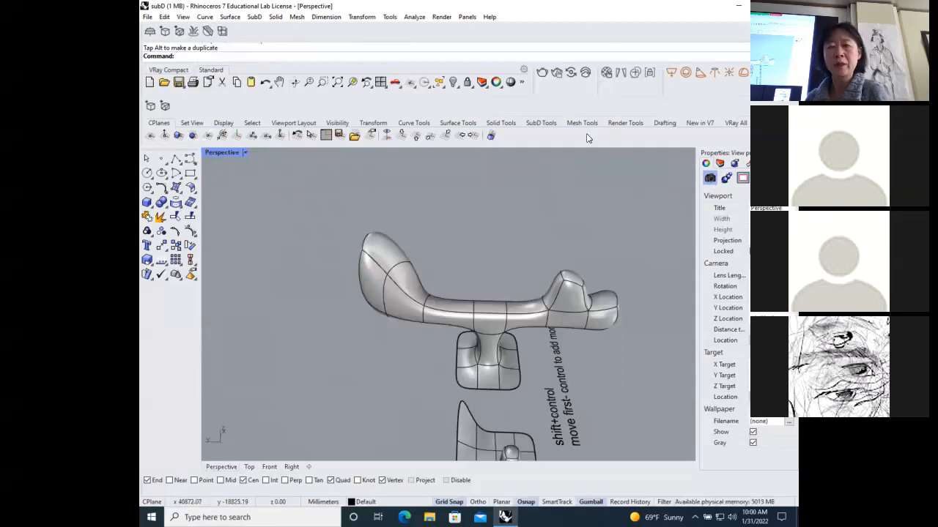
pyautogui.click(548, 123)
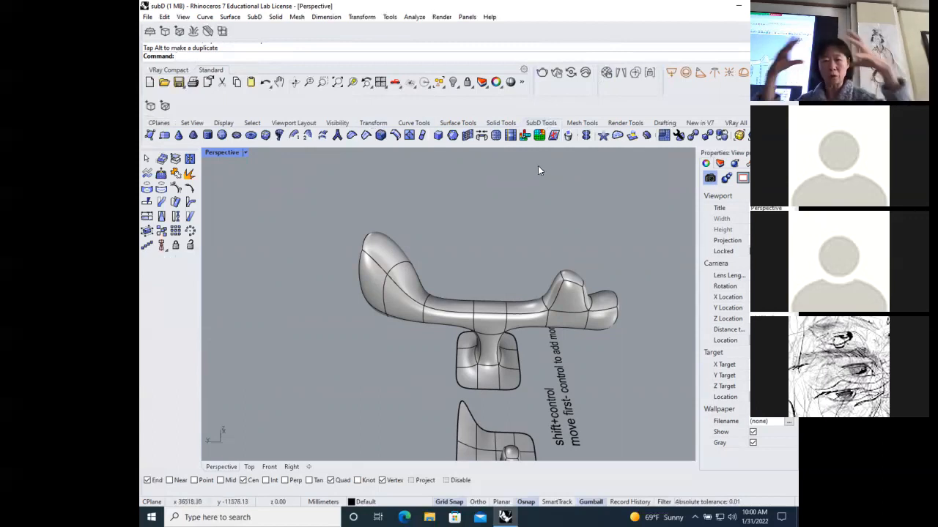
pyautogui.scroll(-5, 528, 183)
pyautogui.scroll(5, 483, 328)
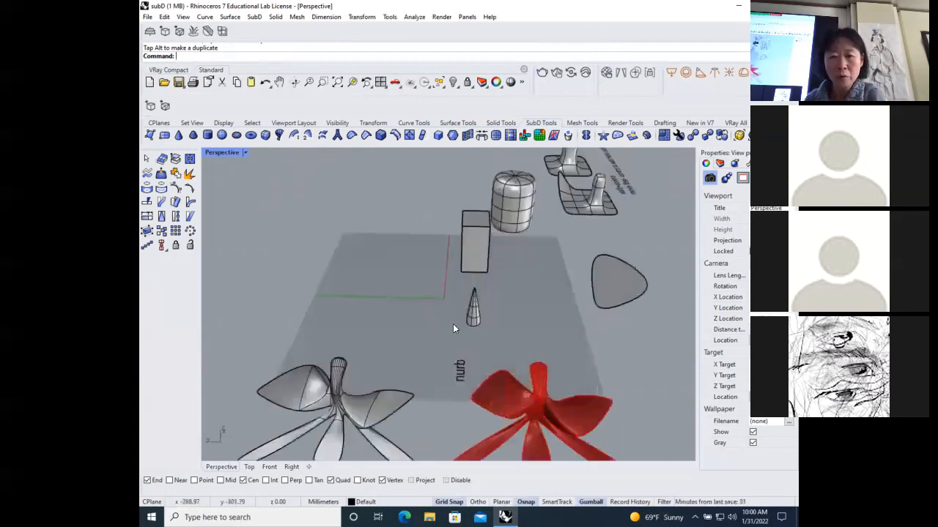
pyautogui.scroll(-5, 571, 249)
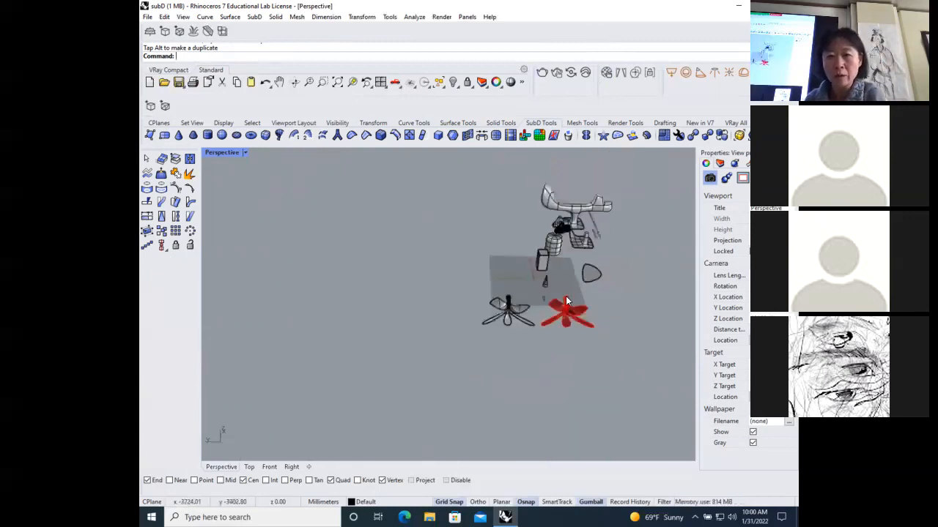
pyautogui.scroll(5, 546, 289)
pyautogui.scroll(-4, 545, 289)
pyautogui.scroll(-2, 533, 270)
pyautogui.scroll(8, 534, 273)
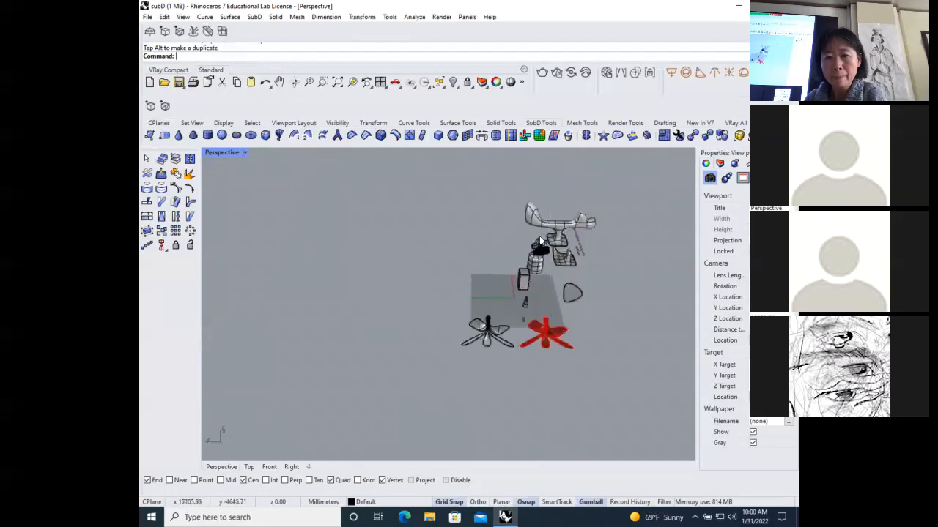
pyautogui.scroll(-4, 563, 341)
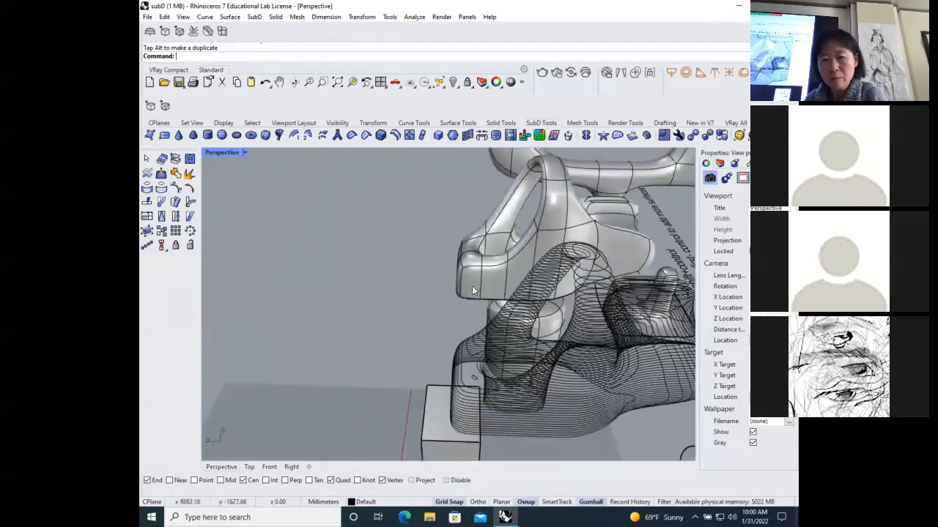
pyautogui.scroll(-4, 473, 290)
pyautogui.scroll(4, 475, 286)
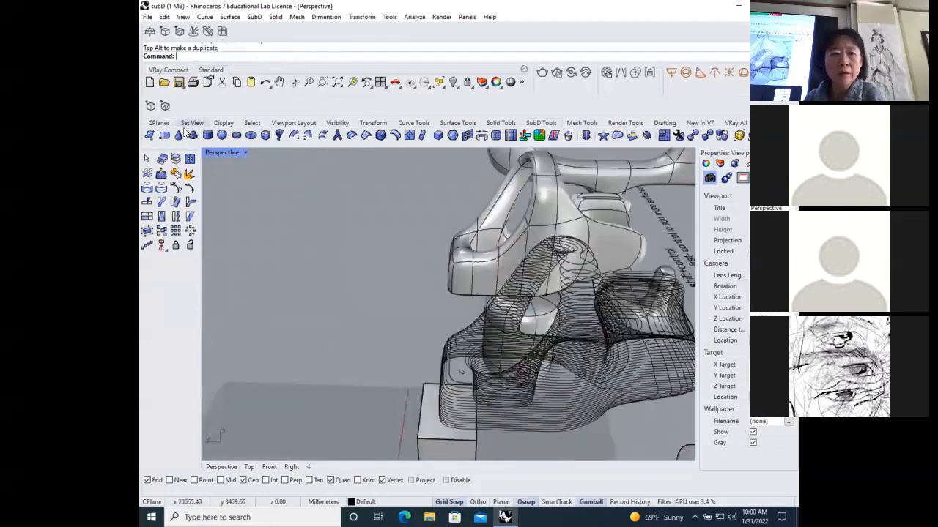
pyautogui.click(159, 123)
pyautogui.click(295, 84)
pyautogui.moveTo(398, 251); pyautogui.dragTo(511, 342)
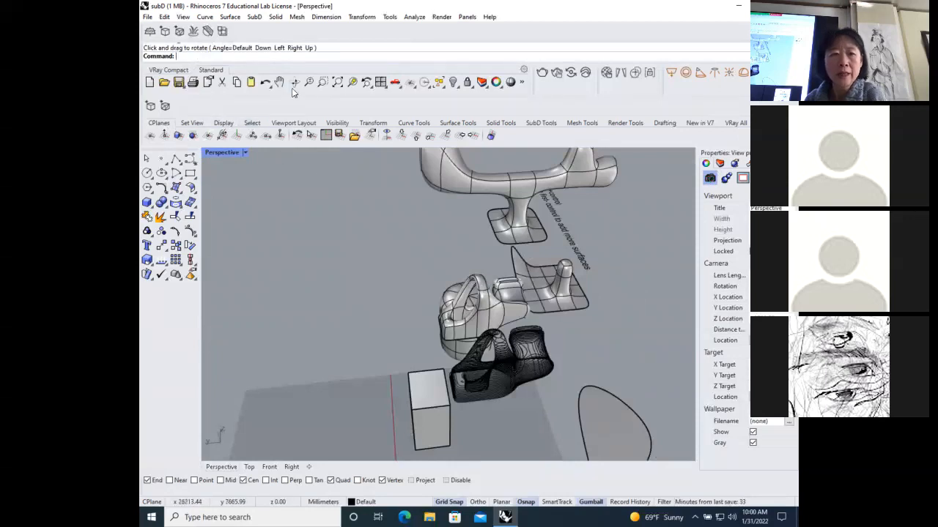
pyautogui.moveTo(450, 297); pyautogui.dragTo(502, 303, button='right')
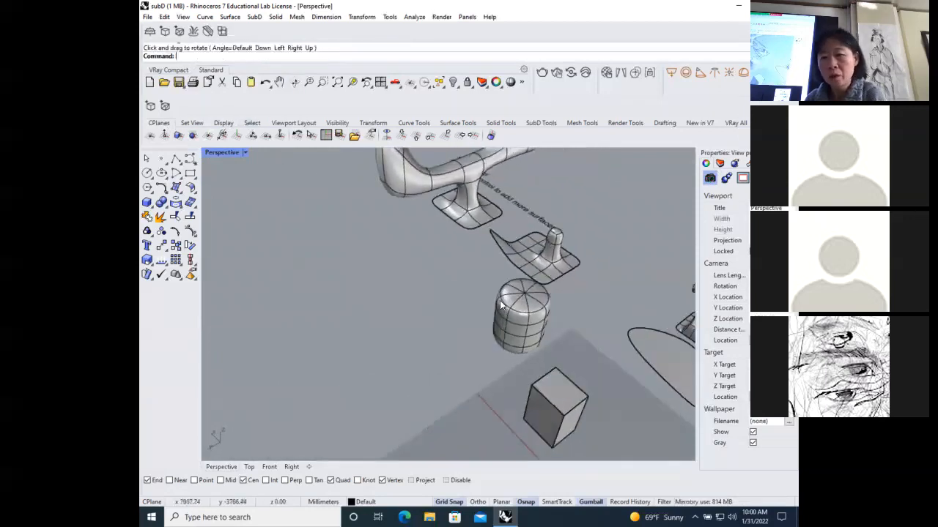
pyautogui.scroll(-3, 450, 267)
pyautogui.scroll(6, 576, 294)
pyautogui.scroll(-6, 577, 296)
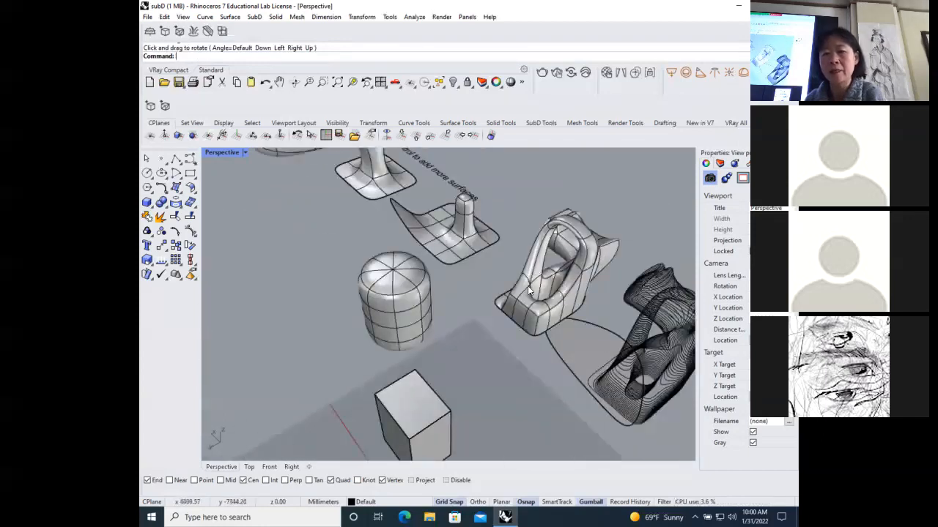
pyautogui.scroll(-4, 586, 293)
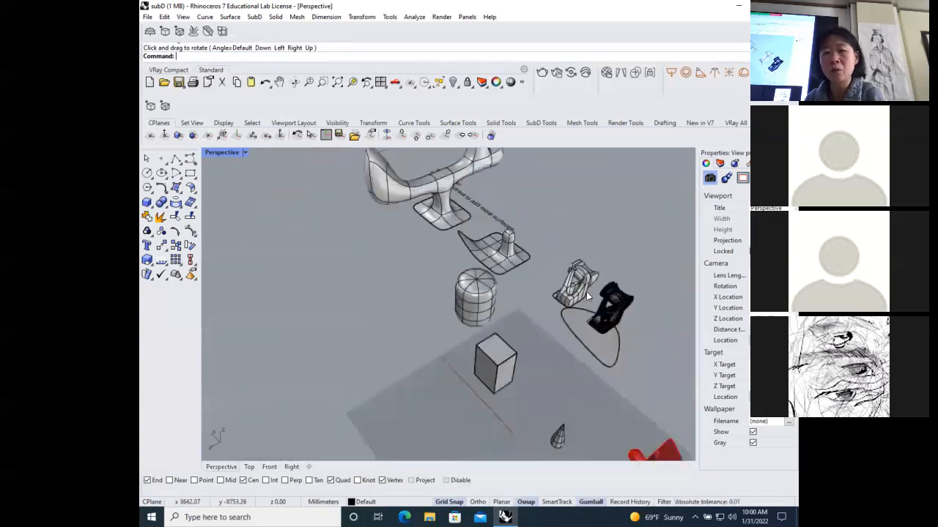
# Step: Check the flared tip's upper face and the top of the bump at the arm's other end by selecting them, and clear the selection
pyautogui.moveTo(586, 291); pyautogui.dragTo(531, 177, button='right')
pyautogui.moveTo(510, 218); pyautogui.dragTo(495, 176, button='right')
pyautogui.scroll(6, 495, 176)
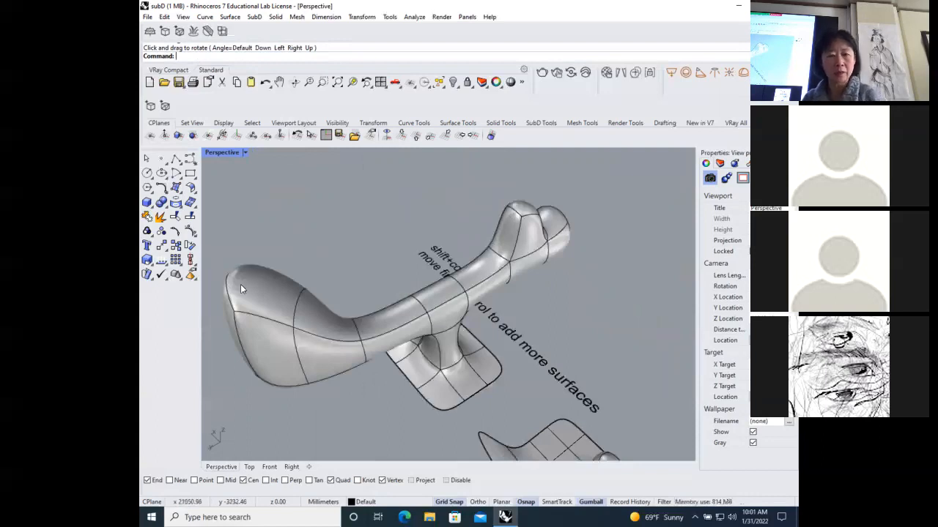
pyautogui.keyDown('ctrl'); pyautogui.keyDown('shift'); pyautogui.click(262, 290); pyautogui.keyUp('shift'); pyautogui.keyUp('ctrl')
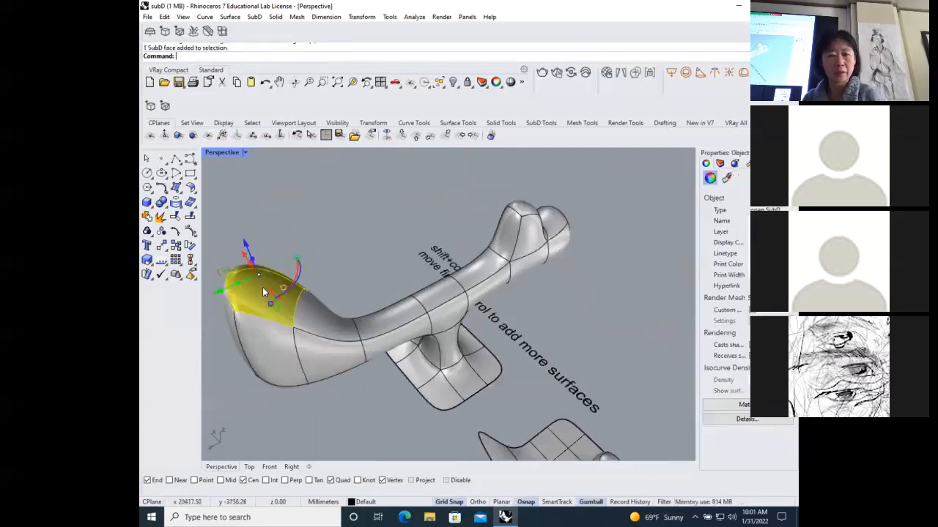
pyautogui.keyDown('ctrl'); pyautogui.keyDown('shift'); pyautogui.click(523, 211); pyautogui.keyUp('shift'); pyautogui.keyUp('ctrl')
pyautogui.click(590, 193)
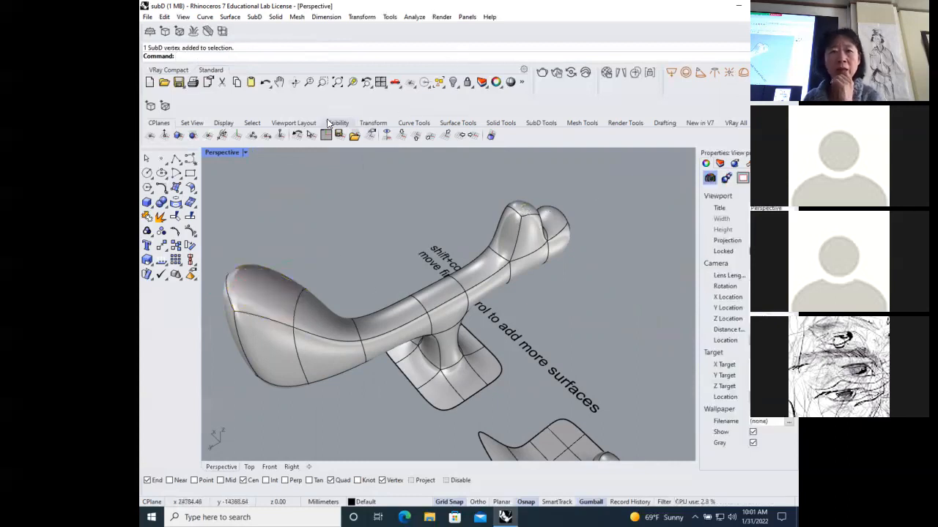
# Step: Start a Bridge from the flared tip's upper face to the top face of the bump at the arm's opposite end
pyautogui.click(542, 122)
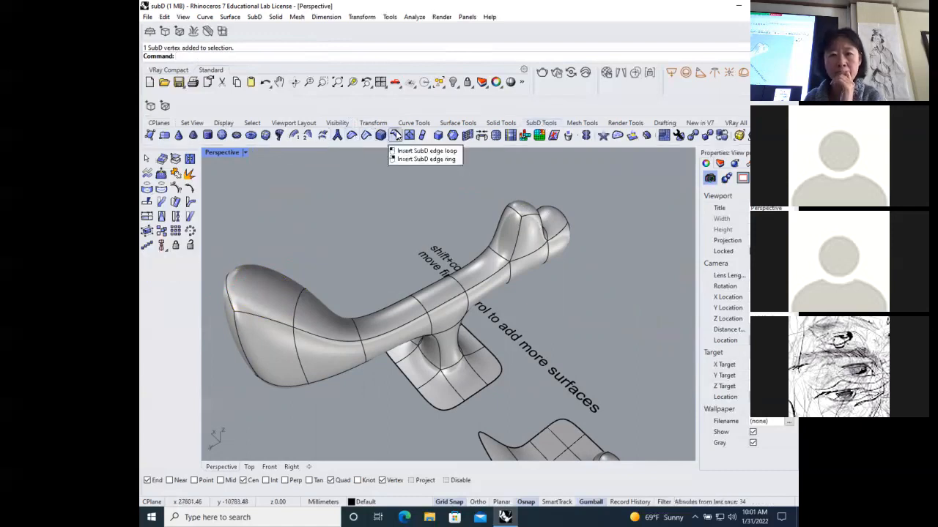
pyautogui.click(482, 139)
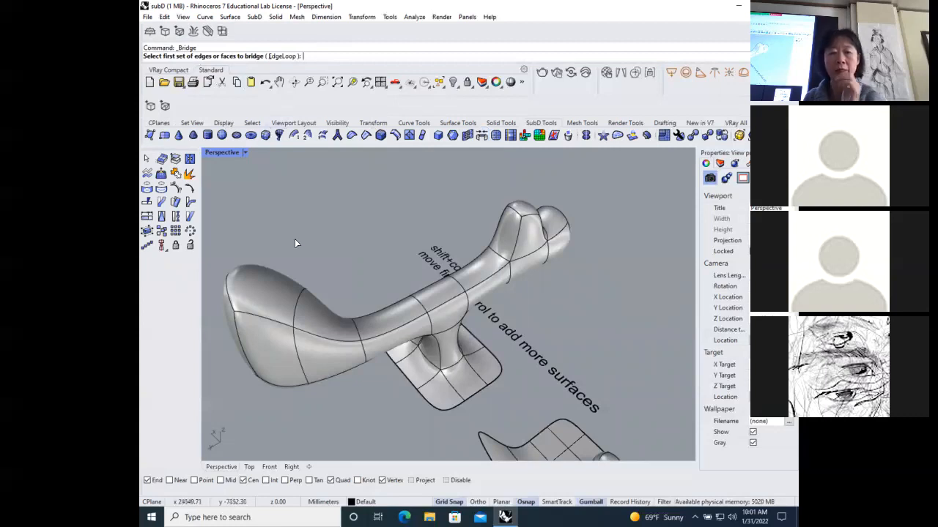
pyautogui.click(265, 286)
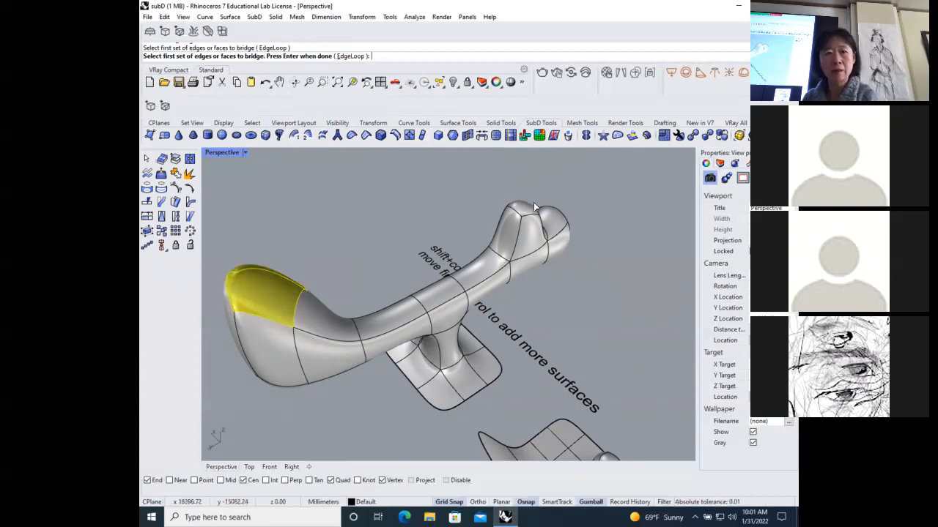
pyautogui.press('Return')
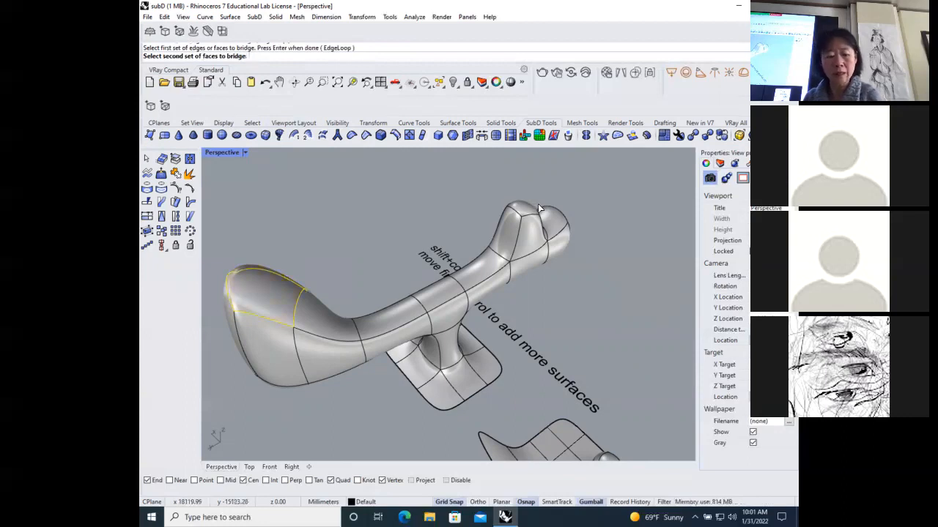
pyautogui.click(524, 210)
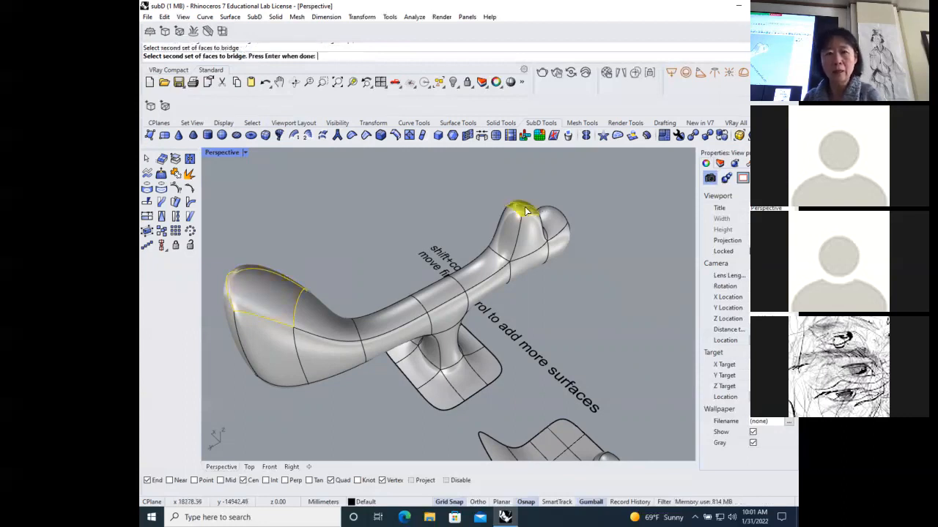
pyautogui.press('Return')
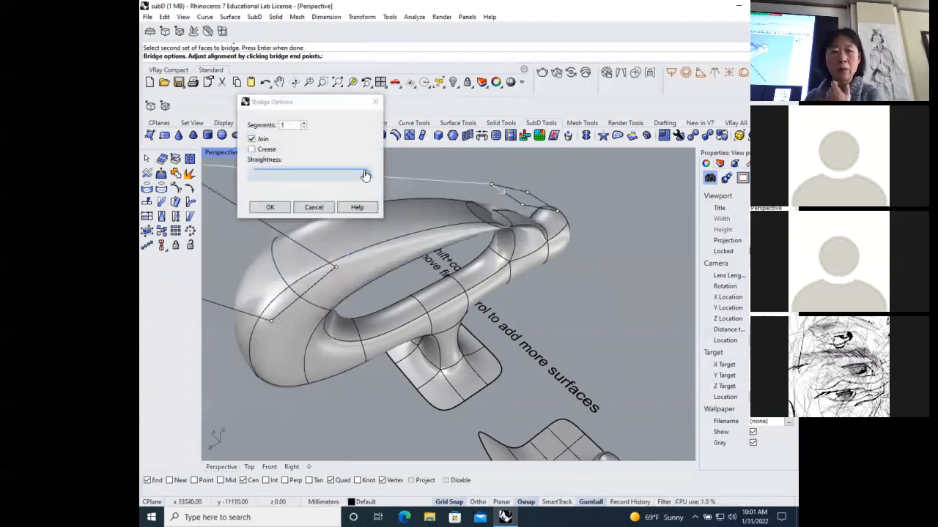
# Step: Adjust the bridge's straightness close to its maximum and create it with 1 segment, Join on and Crease off
pyautogui.click(367, 176)
pyautogui.moveTo(366, 176); pyautogui.dragTo(333, 180)
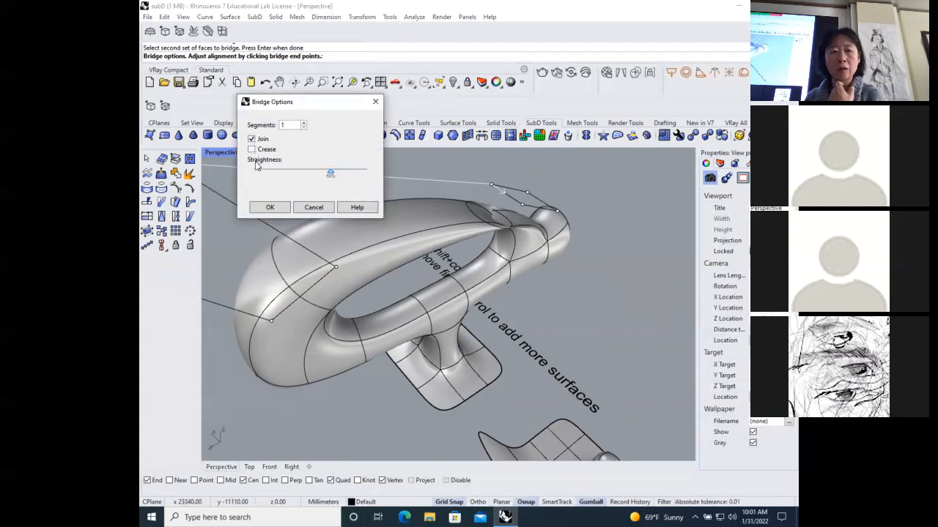
pyautogui.moveTo(331, 176); pyautogui.dragTo(363, 178)
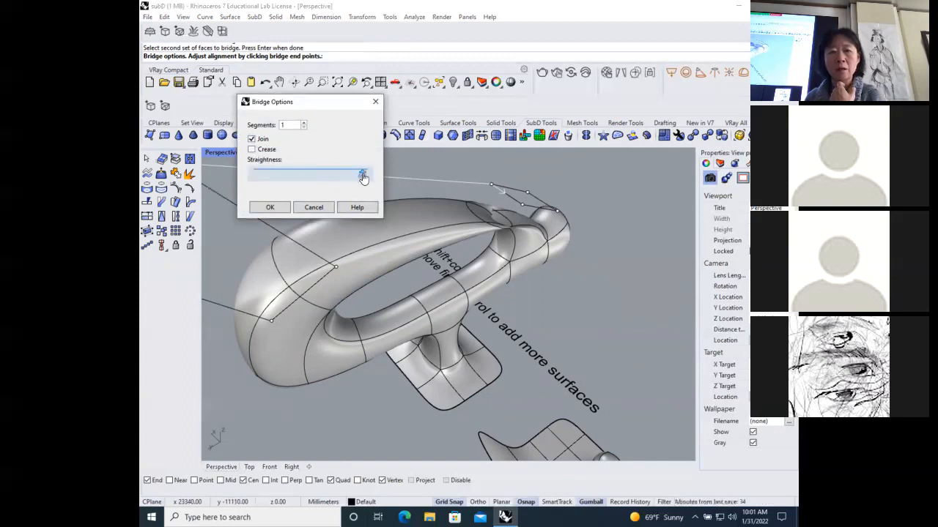
pyautogui.click(269, 208)
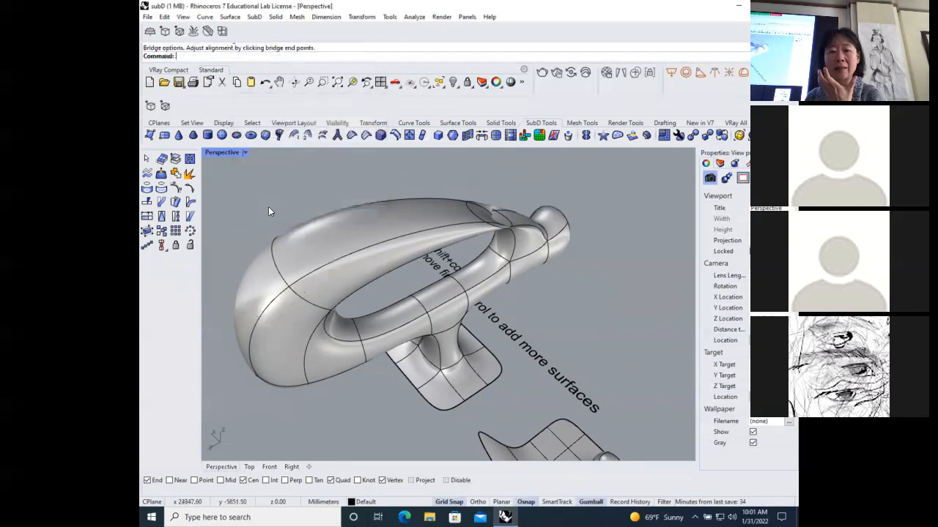
# Step: Undo the bridge between the arm's flared tip and the bump at its opposite end
pyautogui.scroll(-3, 388, 214)
pyautogui.scroll(3, 385, 213)
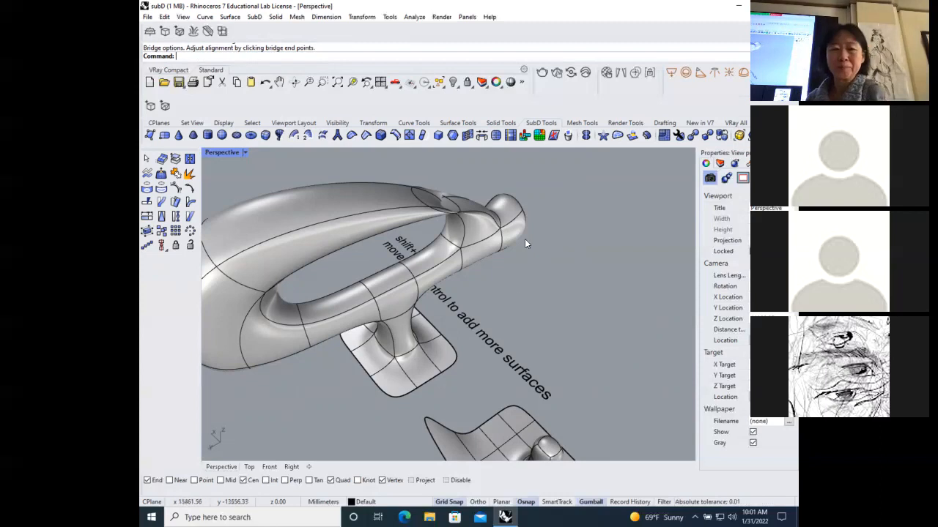
pyautogui.scroll(-2, 522, 238)
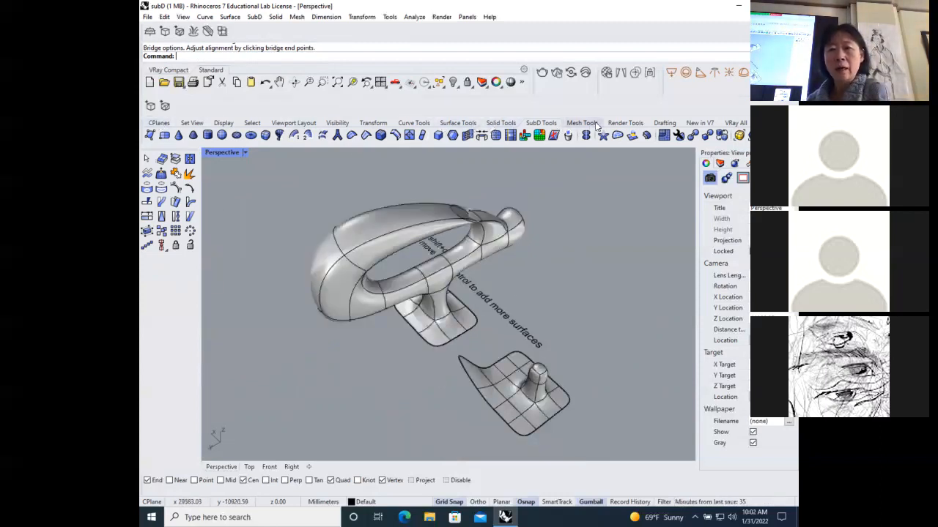
pyautogui.scroll(-5, 521, 281)
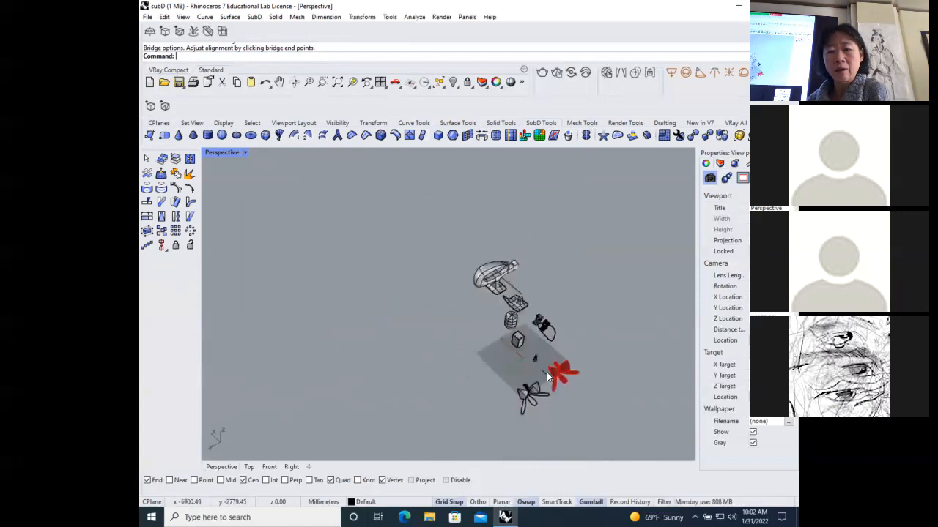
pyautogui.scroll(2, 476, 224)
pyautogui.scroll(6, 530, 297)
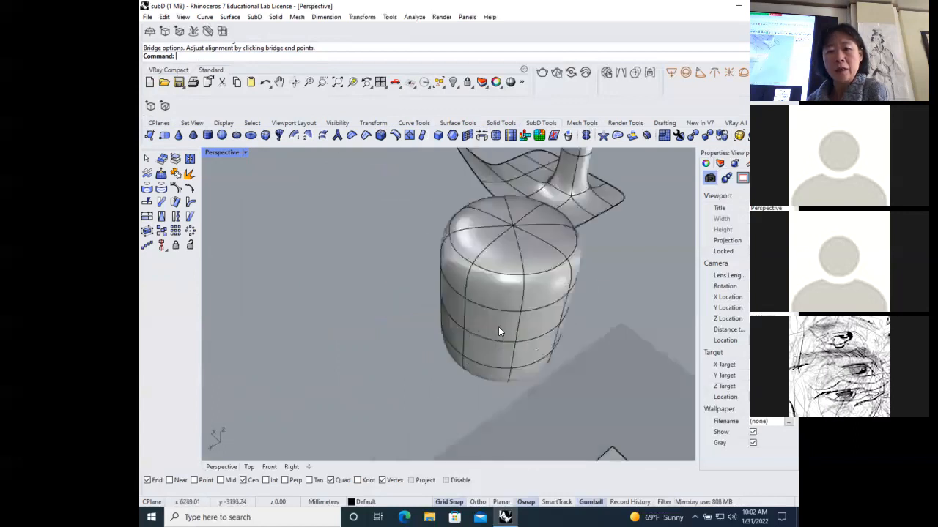
pyautogui.scroll(-6, 506, 308)
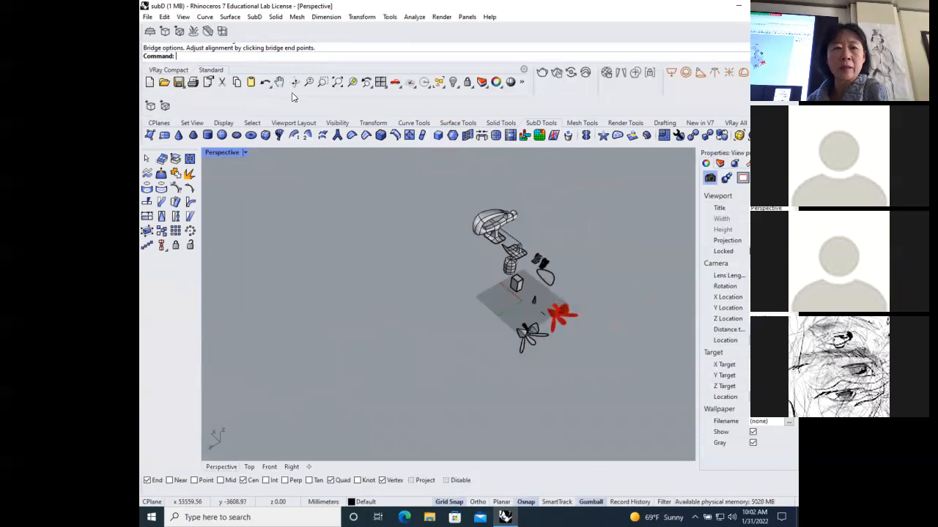
pyautogui.click(265, 82)
pyautogui.scroll(6, 538, 218)
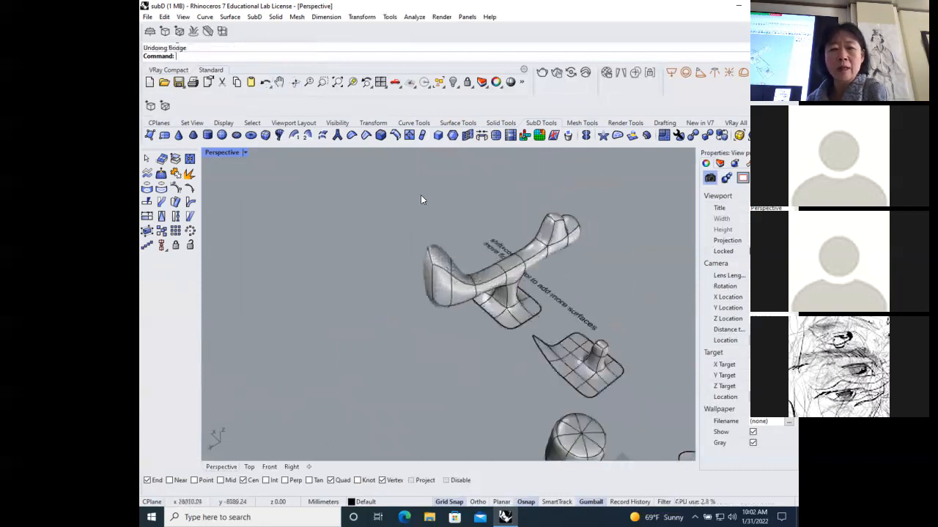
# Step: Extend the side face of the bump at the arm's far end out toward the flared tip, and clear the selection
pyautogui.scroll(-4, 399, 281)
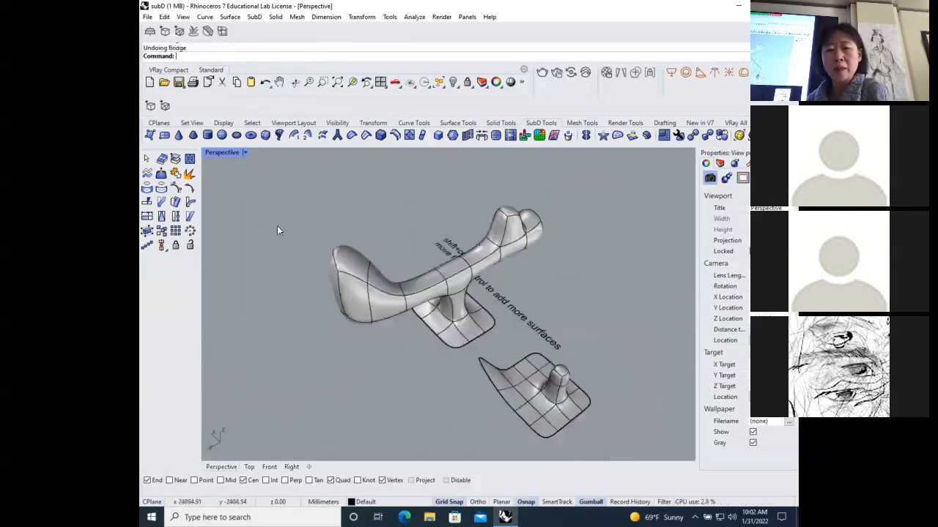
pyautogui.click(498, 226)
pyautogui.click(586, 263)
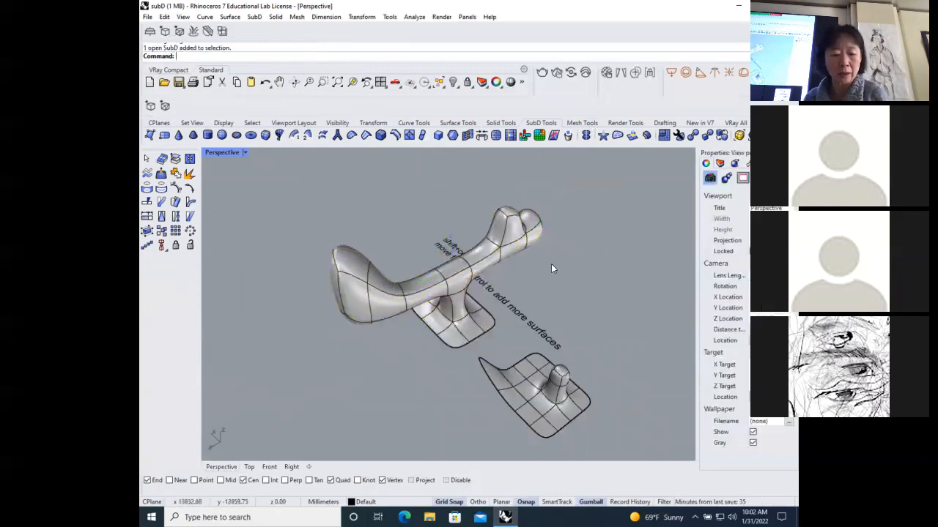
pyautogui.keyDown('ctrl'); pyautogui.keyDown('shift'); pyautogui.click(496, 229); pyautogui.keyUp('shift'); pyautogui.keyUp('ctrl')
pyautogui.moveTo(495, 230); pyautogui.dragTo(396, 253)
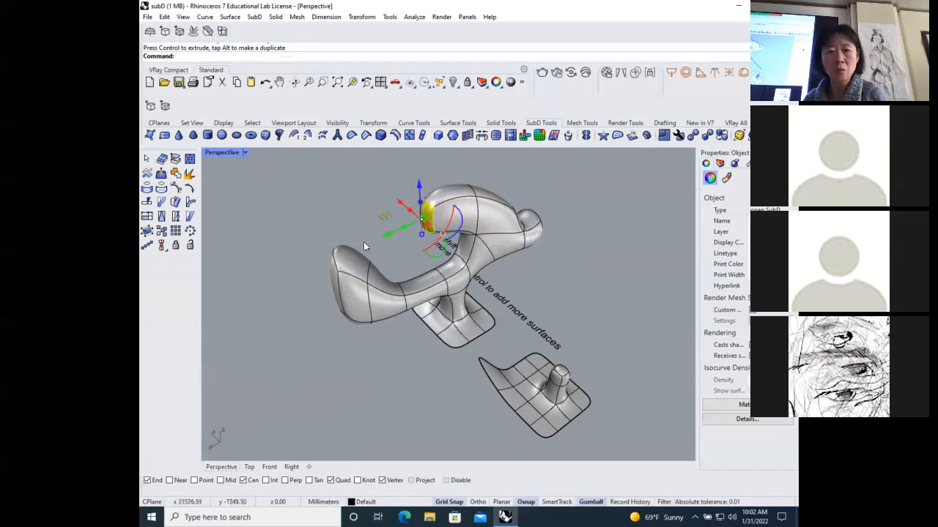
pyautogui.click(353, 210)
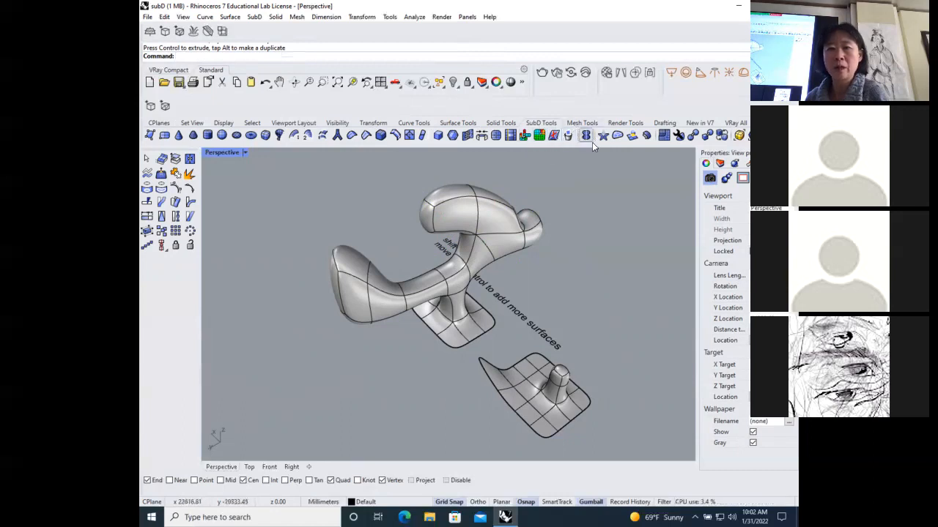
# Step: Start a Bridge from the end face of the extended bump to the upper face of the flared tip
pyautogui.click(482, 135)
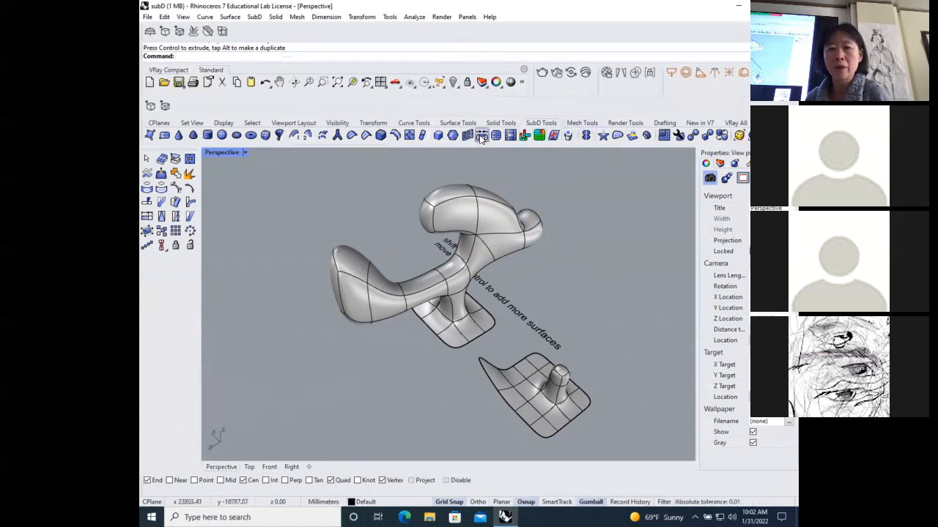
pyautogui.click(424, 219)
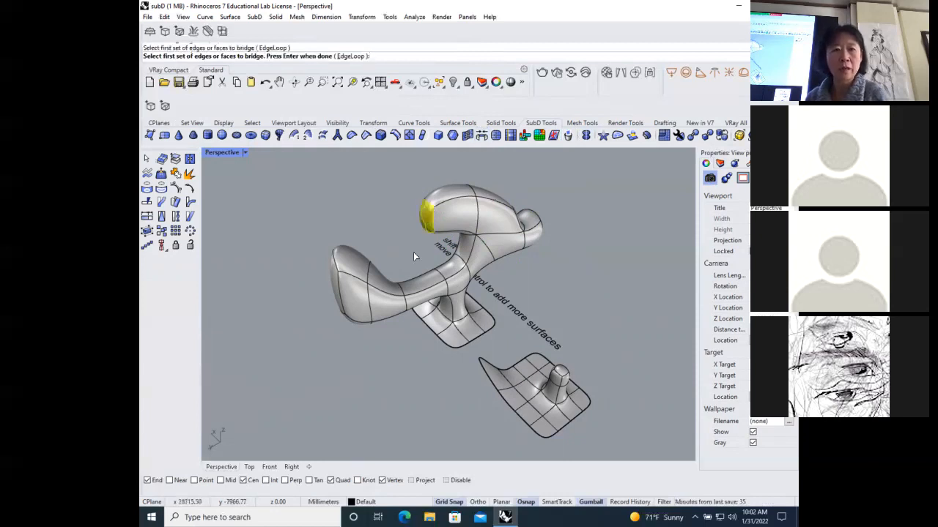
pyautogui.press('Return')
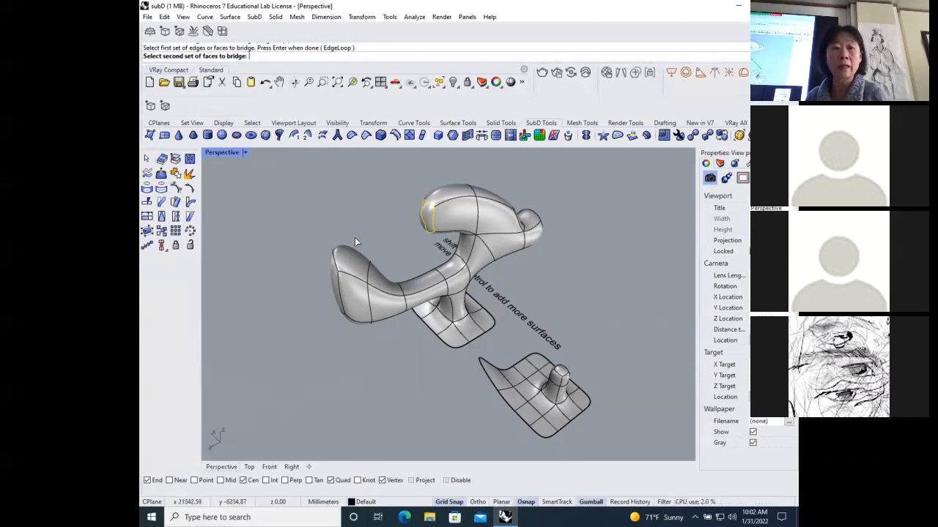
pyautogui.click(353, 258)
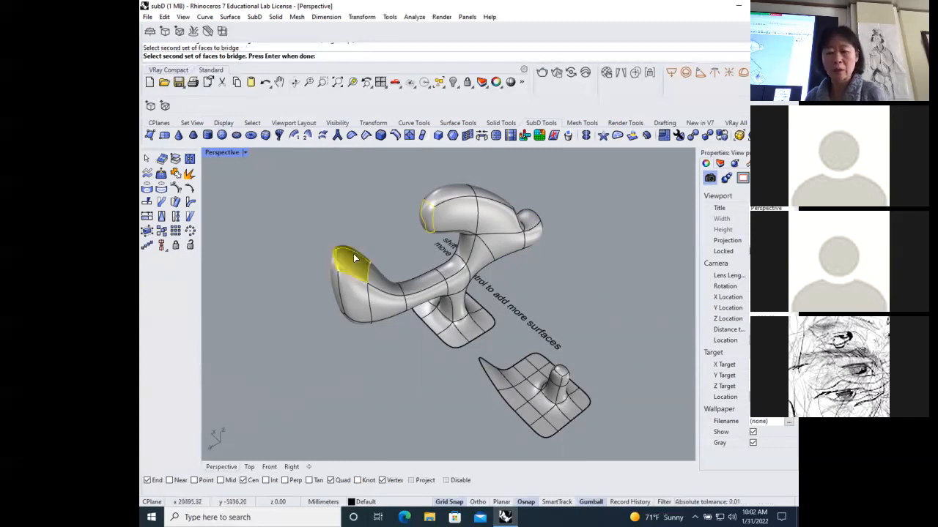
pyautogui.press('Return')
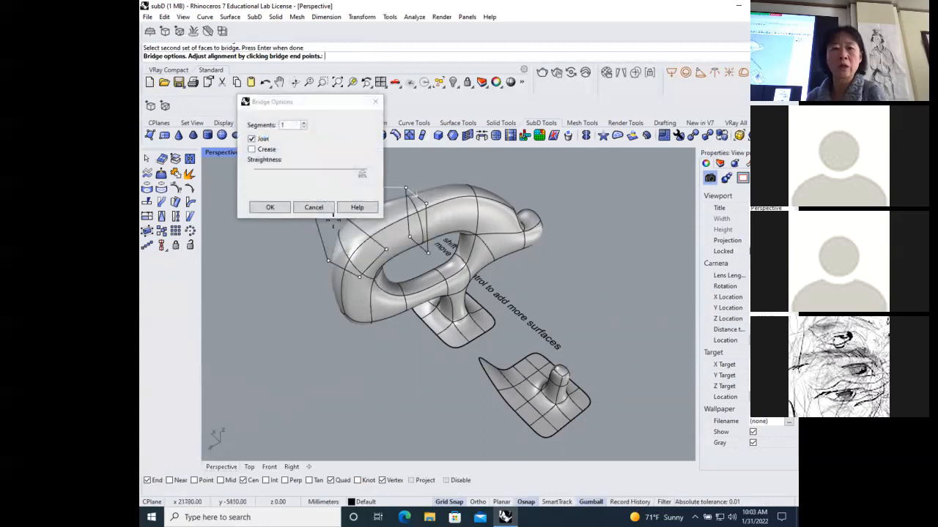
# Step: Set the bridge to 4 segments, adjust its straightness, and create it with Join on and Crease off
pyautogui.moveTo(305, 102); pyautogui.dragTo(597, 104)
pyautogui.click(594, 121)
pyautogui.click(594, 121)
pyautogui.click(594, 121)
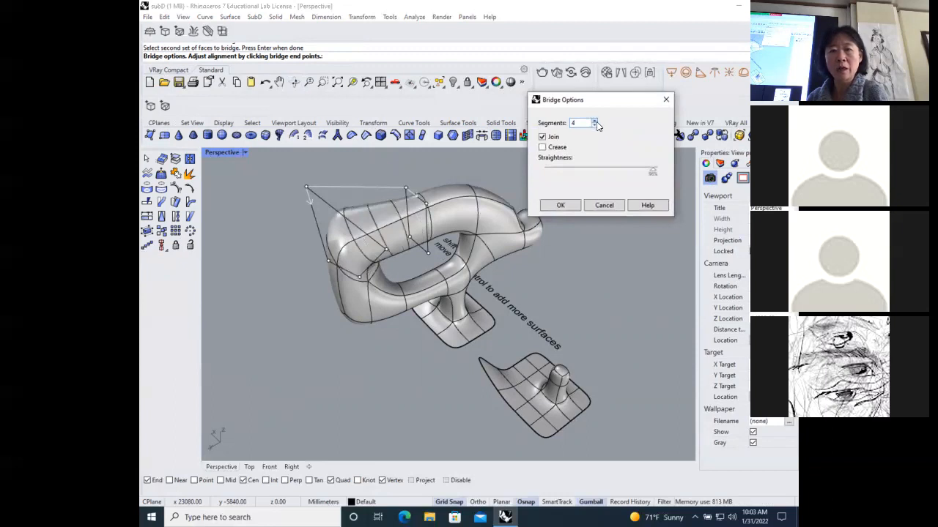
pyautogui.moveTo(651, 172)
pyautogui.mouseDown()
pyautogui.moveTo(548, 175)
pyautogui.moveTo(653, 172)
pyautogui.mouseUp()
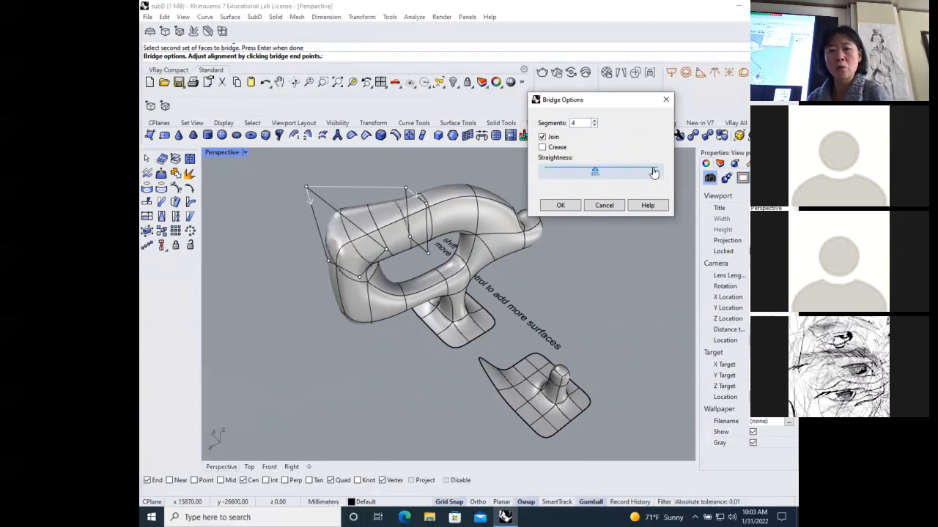
pyautogui.click(559, 206)
# Step: Extrude a face on top of the bridge upward in stages into a tall neck, and extend its end sideways along the green axis
pyautogui.moveTo(337, 211)
pyautogui.mouseDown(button='right')
pyautogui.moveTo(347, 229)
pyautogui.moveTo(351, 216)
pyautogui.mouseUp(button='right')
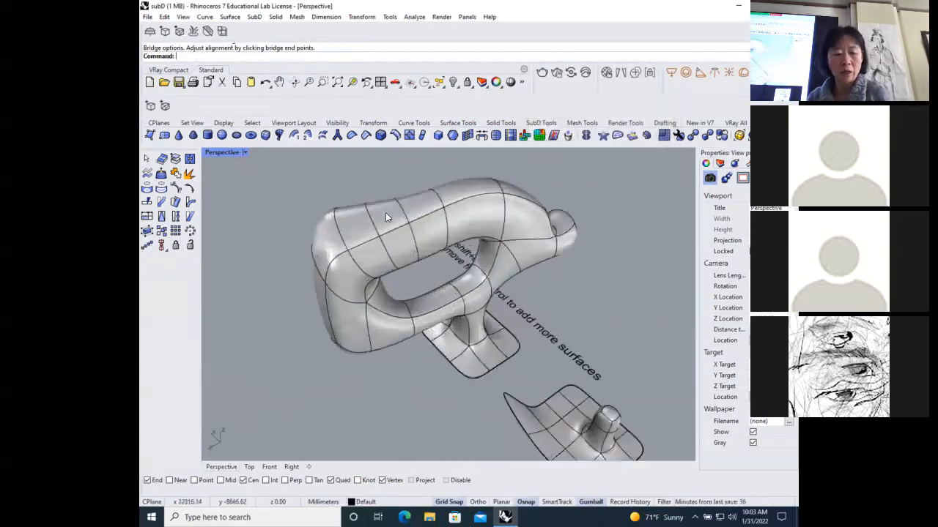
pyautogui.keyDown('ctrl'); pyautogui.keyDown('shift'); pyautogui.click(384, 208); pyautogui.keyUp('shift'); pyautogui.keyUp('ctrl')
pyautogui.moveTo(378, 175); pyautogui.dragTo(383, 177)
pyautogui.scroll(-6, 395, 191)
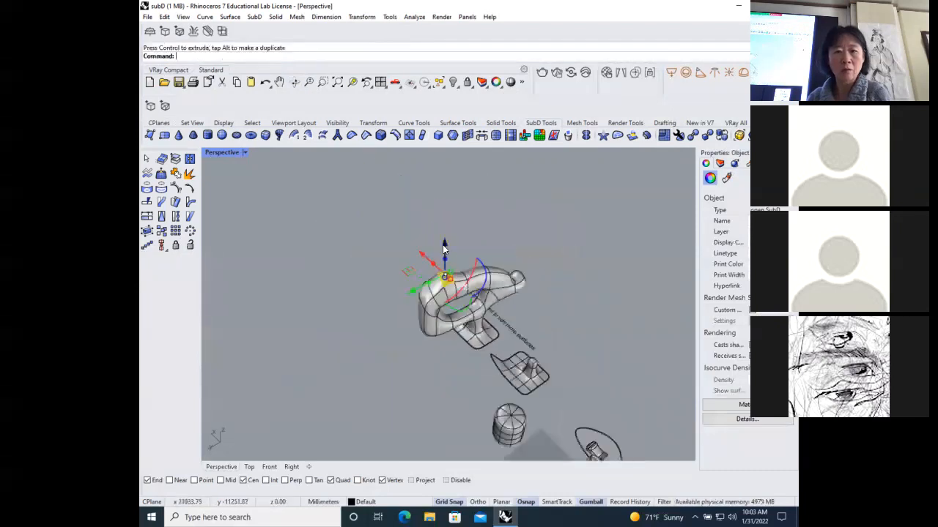
pyautogui.moveTo(443, 254); pyautogui.dragTo(445, 203)
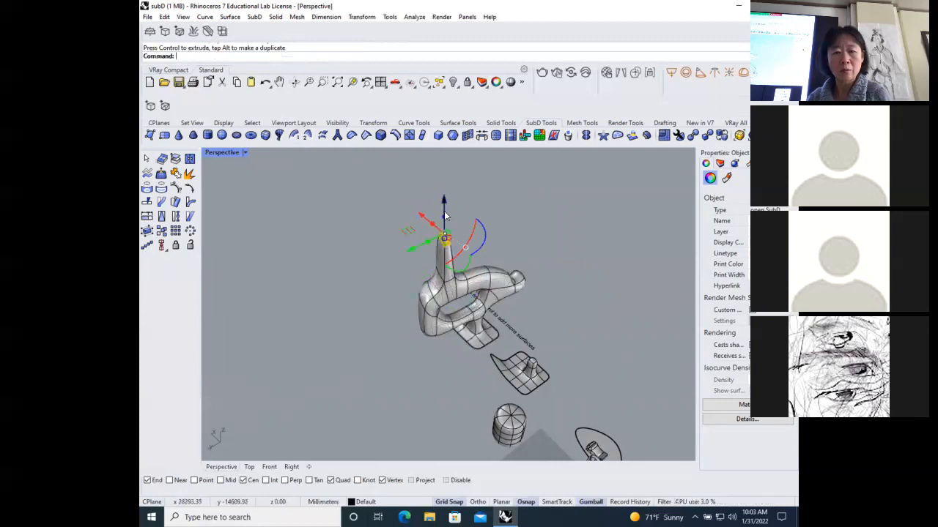
pyautogui.moveTo(445, 215); pyautogui.dragTo(446, 199, button='right')
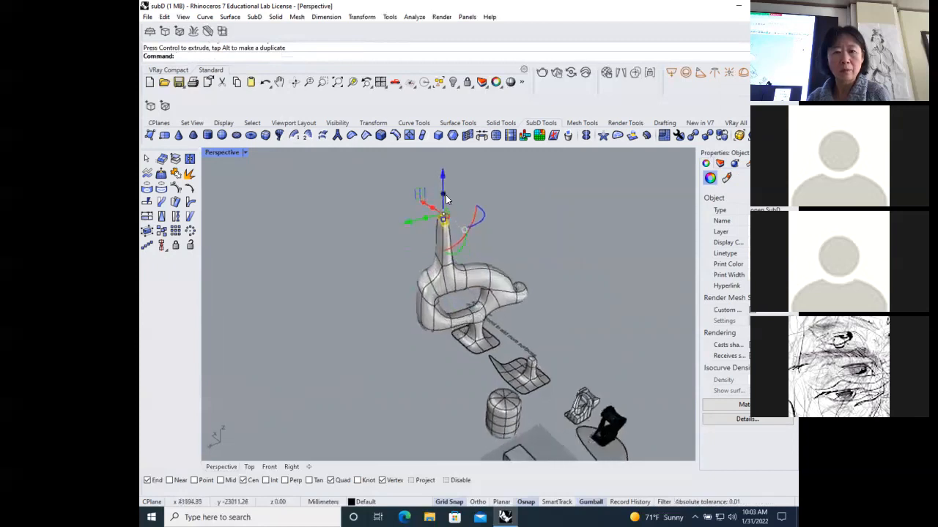
pyautogui.moveTo(442, 192); pyautogui.dragTo(443, 168)
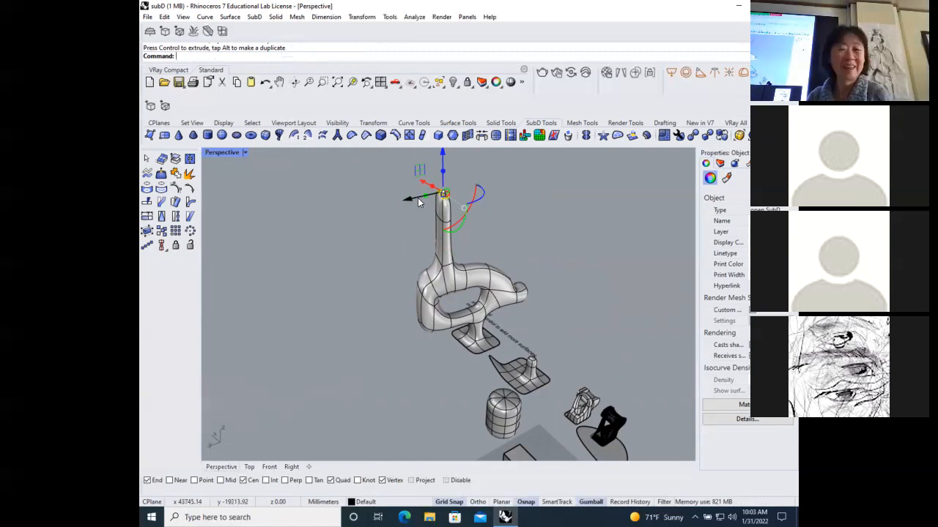
pyautogui.moveTo(418, 198); pyautogui.dragTo(376, 212)
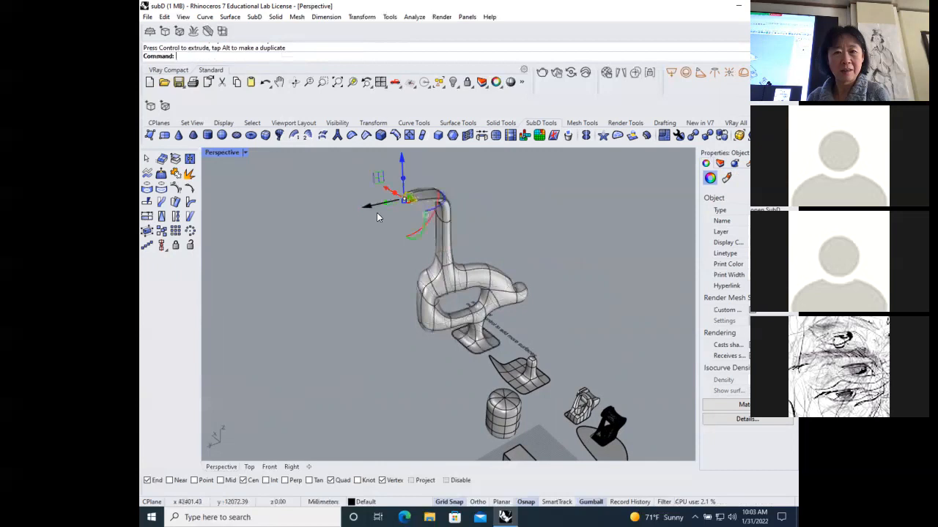
# Step: Start a SubD box with XCount, YCount and ZCount all set to 20
pyautogui.scroll(-3, 523, 257)
pyautogui.scroll(3, 523, 249)
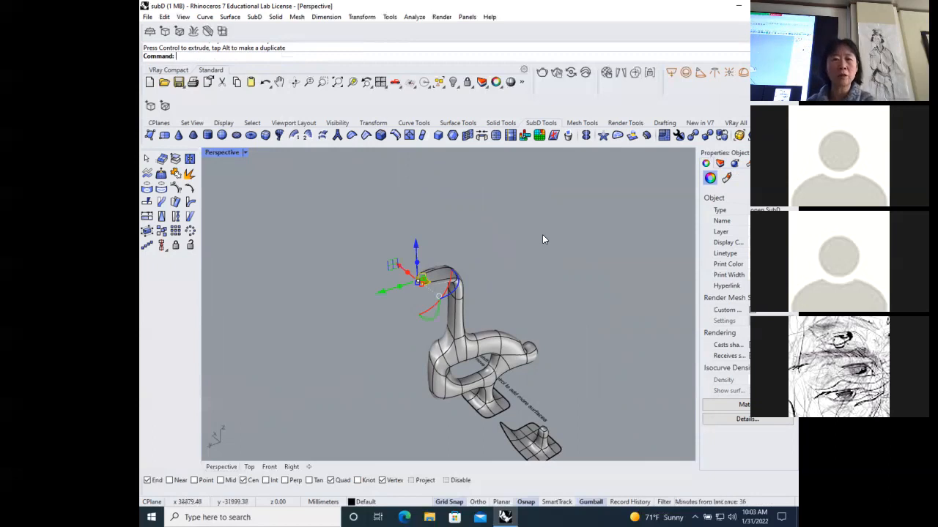
pyautogui.scroll(-7, 405, 233)
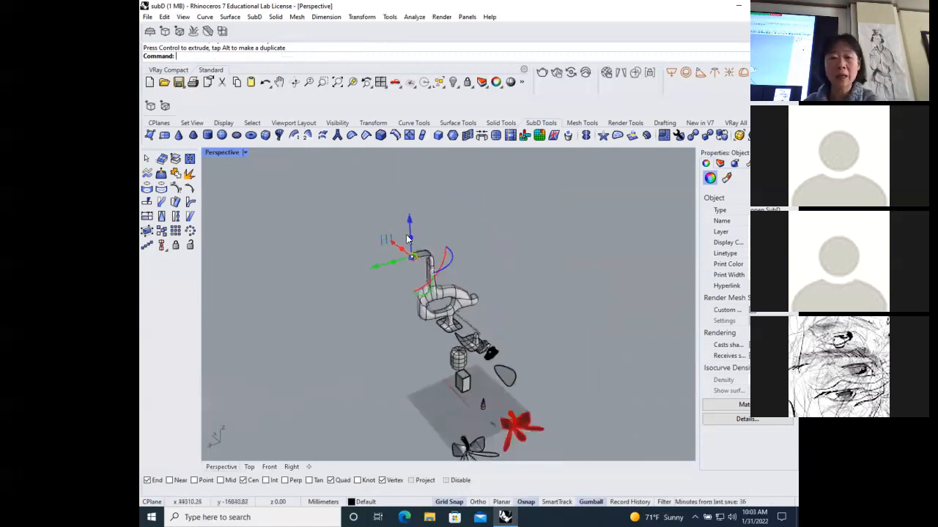
pyautogui.scroll(7, 463, 355)
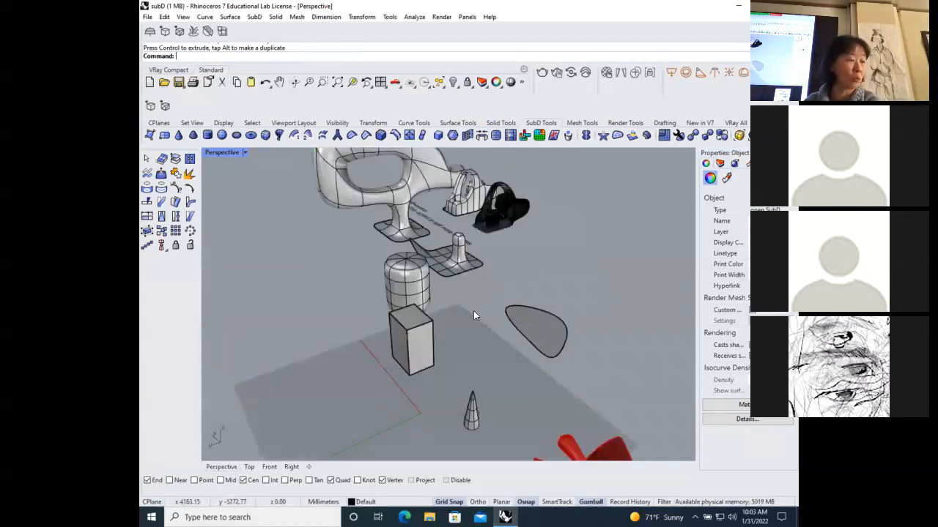
pyautogui.scroll(-3, 474, 310)
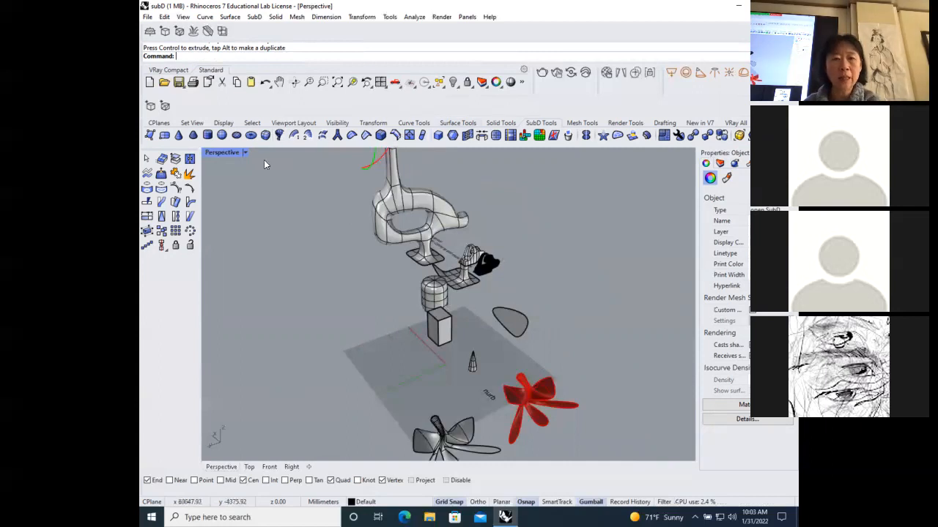
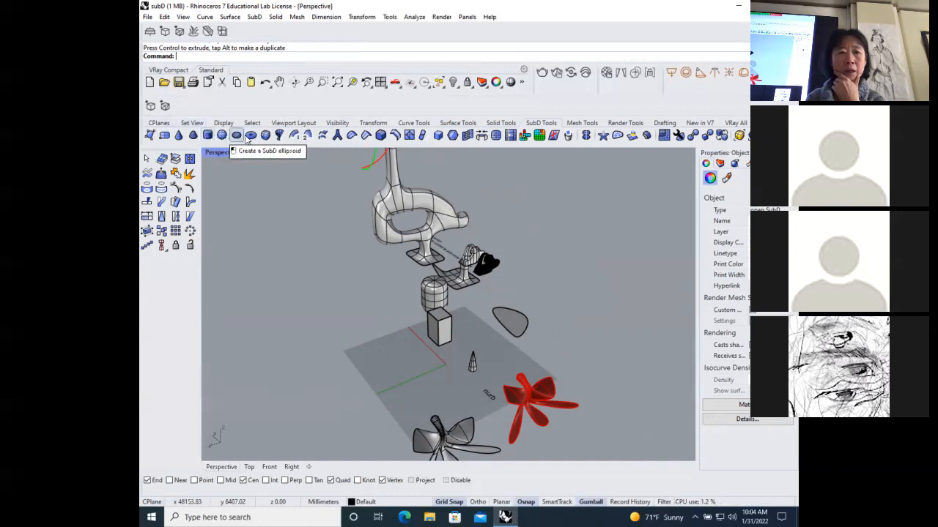
pyautogui.click(266, 136)
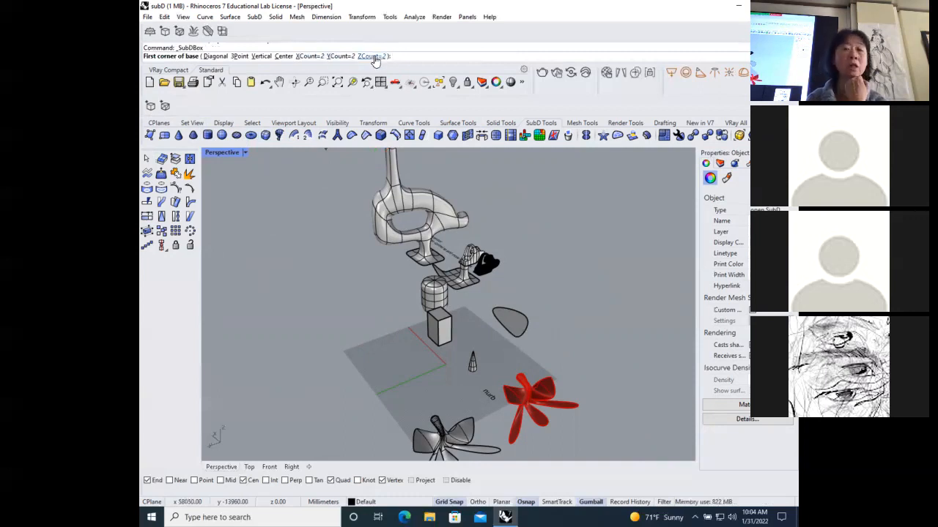
pyautogui.click(309, 56)
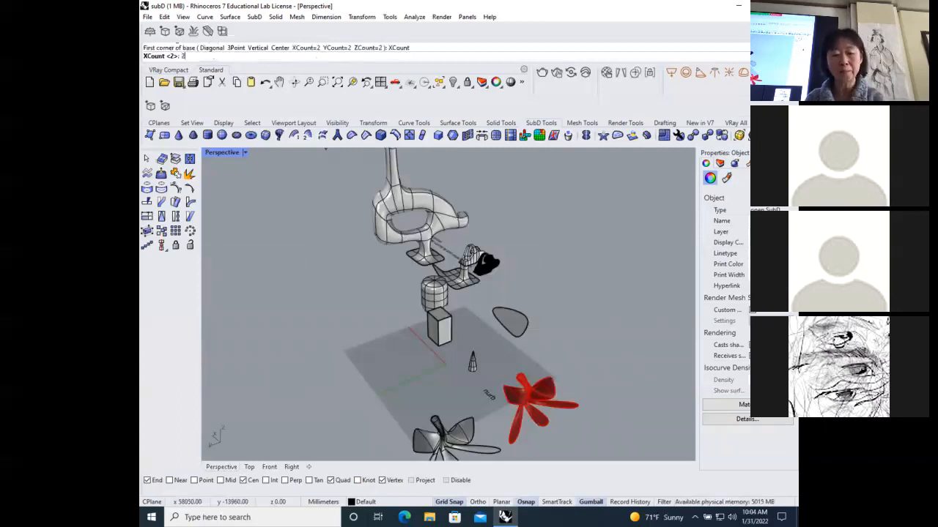
pyautogui.press('Return')
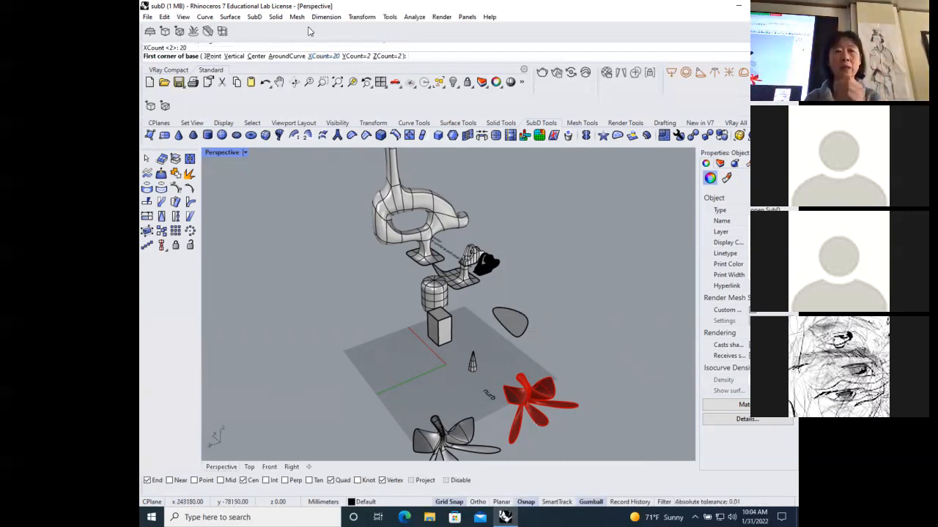
pyautogui.click(356, 57)
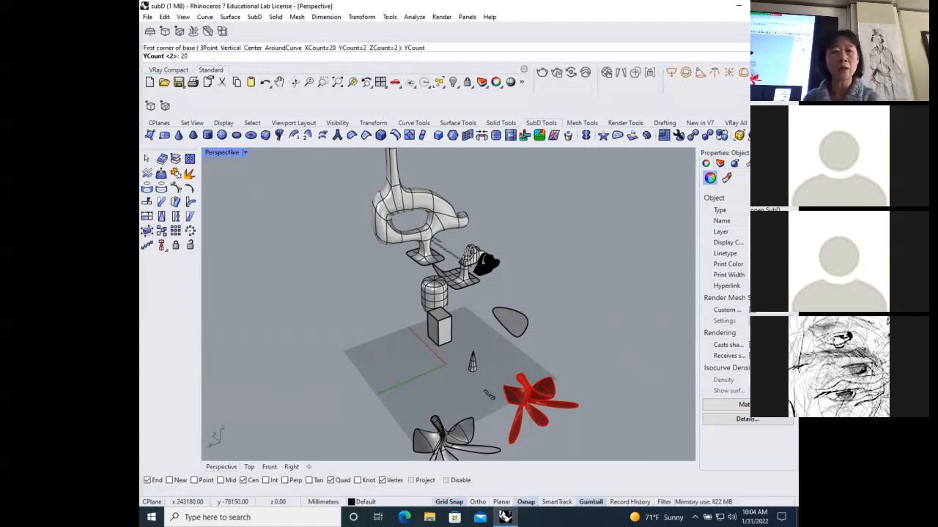
pyautogui.press('Return')
pyautogui.click(391, 56)
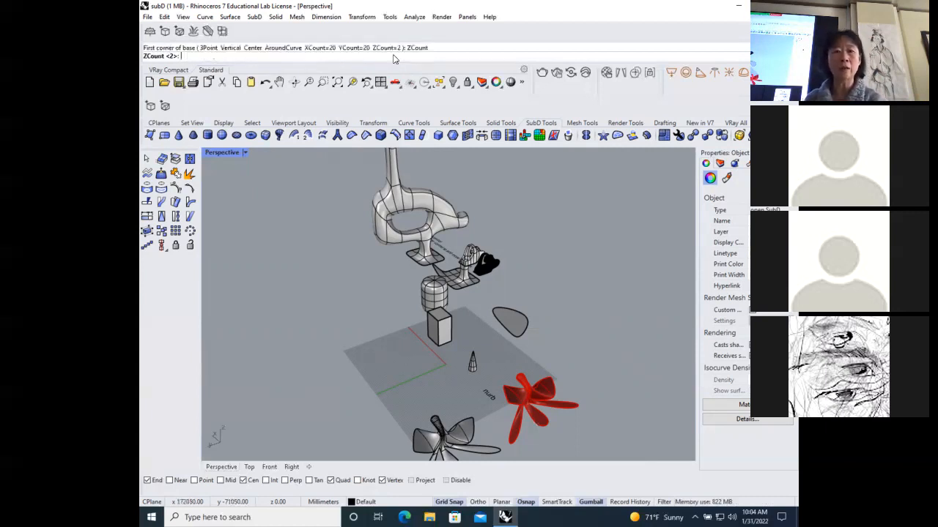
pyautogui.write('20')
pyautogui.press('Return')
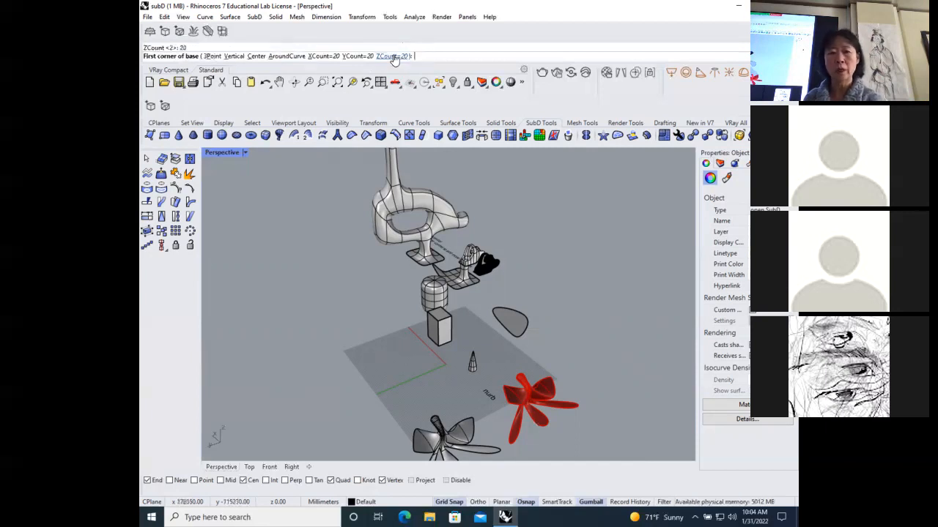
# Step: Draw the large SubD box outside the construction grid, beside the bridged shape, by its base corners and height
pyautogui.click(272, 287)
pyautogui.click(372, 339)
pyautogui.click(322, 279)
# Step: Examine the dense face grid of the new SubD box up close, picking an edge on its top and clearing the selection
pyautogui.scroll(4, 322, 293)
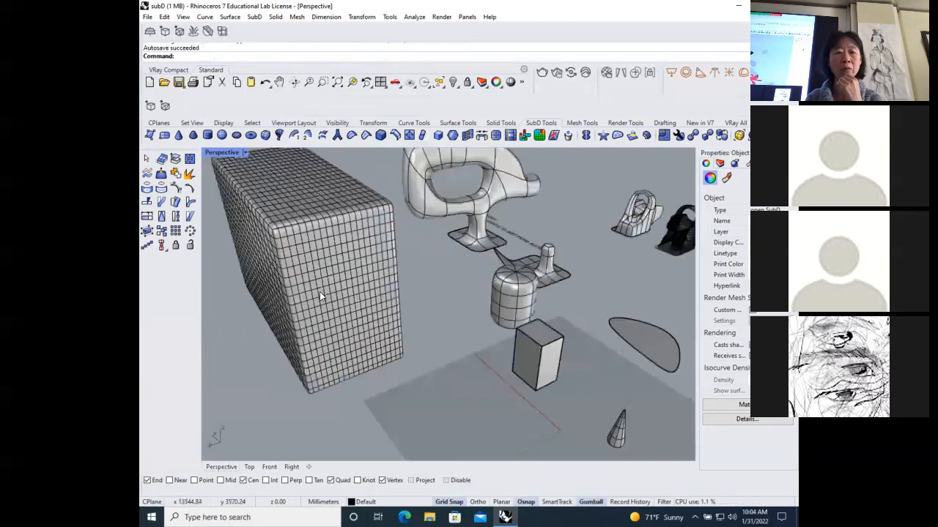
pyautogui.scroll(-3, 322, 293)
pyautogui.scroll(-2, 322, 293)
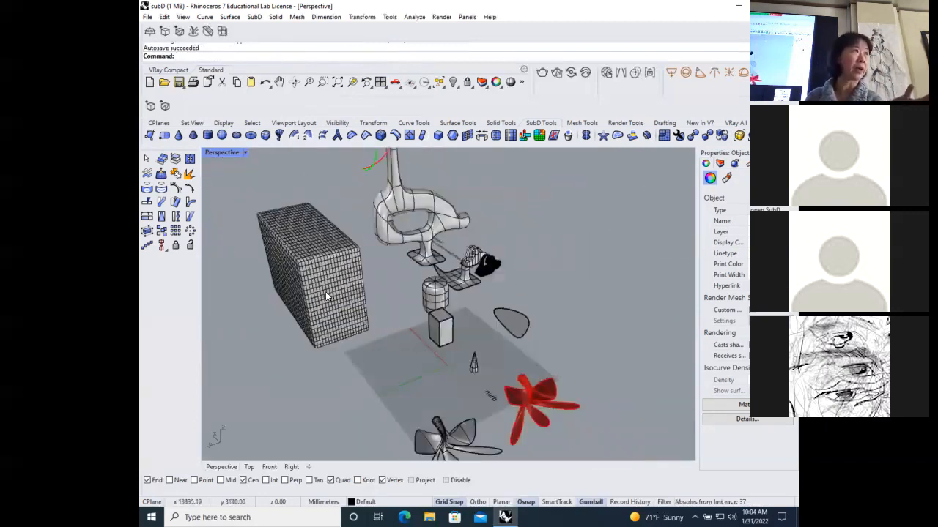
pyautogui.scroll(3, 326, 295)
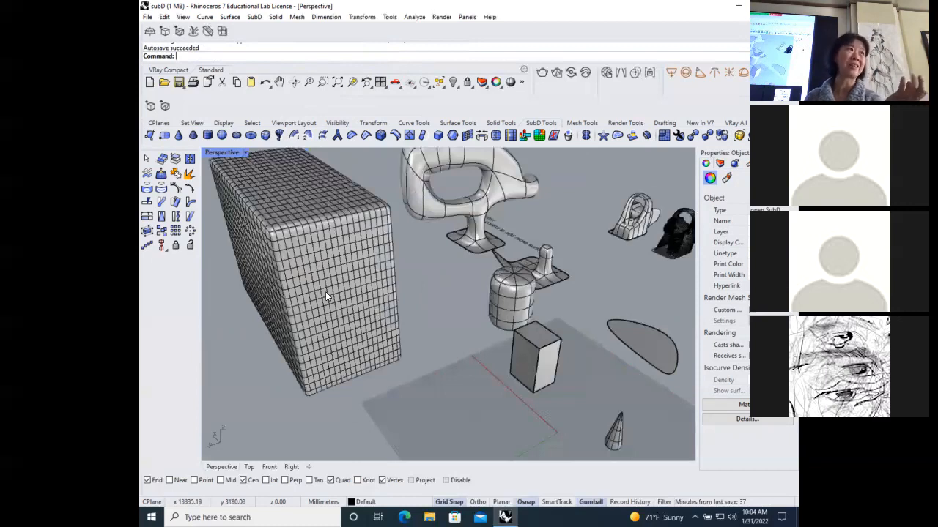
pyautogui.scroll(-3, 325, 292)
pyautogui.scroll(3, 327, 290)
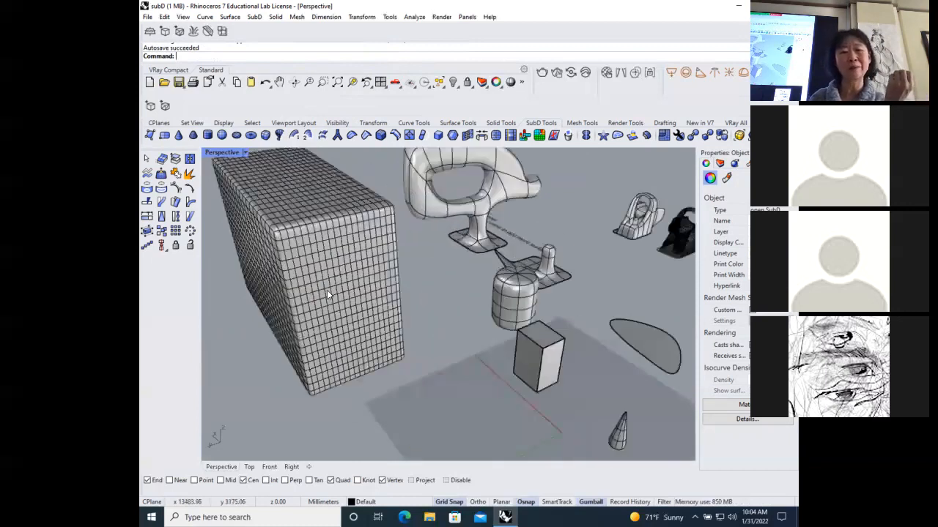
pyautogui.scroll(-3, 326, 291)
pyautogui.scroll(5, 293, 225)
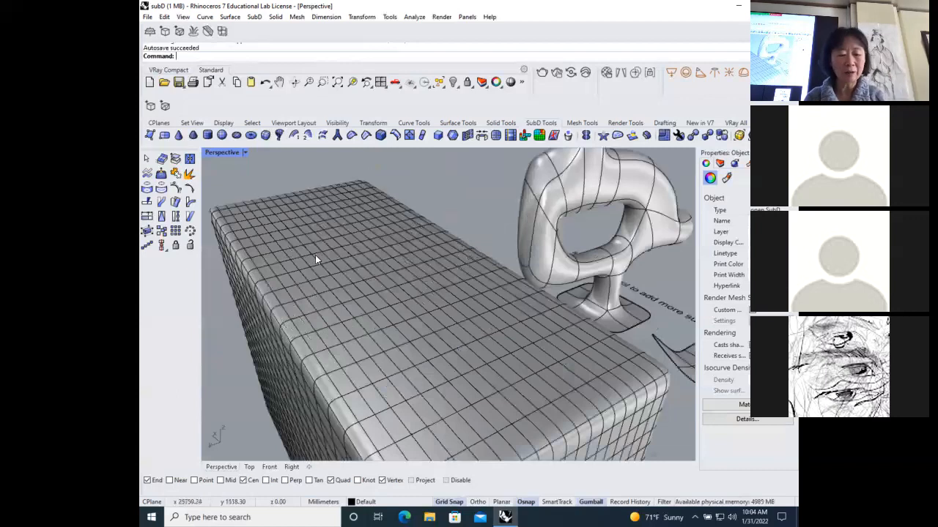
pyautogui.keyDown('ctrl'); pyautogui.keyDown('shift'); pyautogui.click(276, 272); pyautogui.keyUp('shift'); pyautogui.keyUp('ctrl')
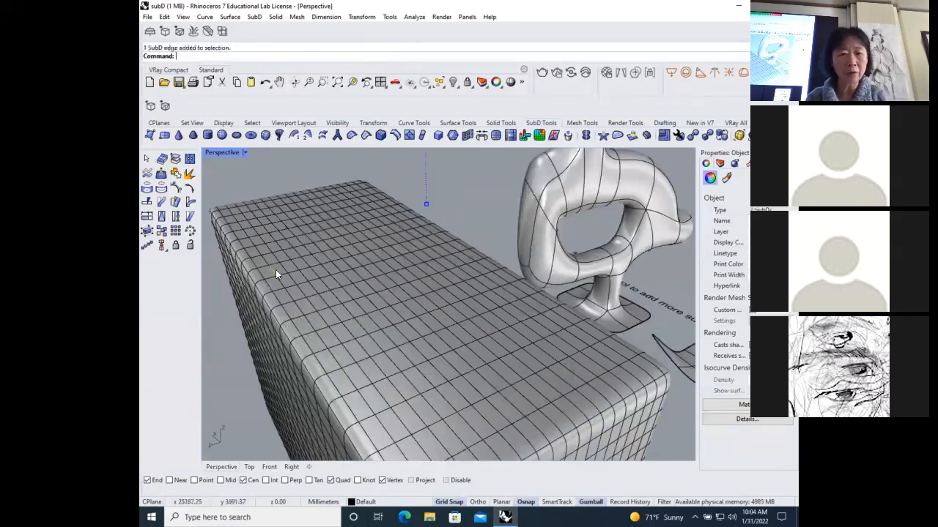
pyautogui.press('Escape')
pyautogui.scroll(2, 281, 271)
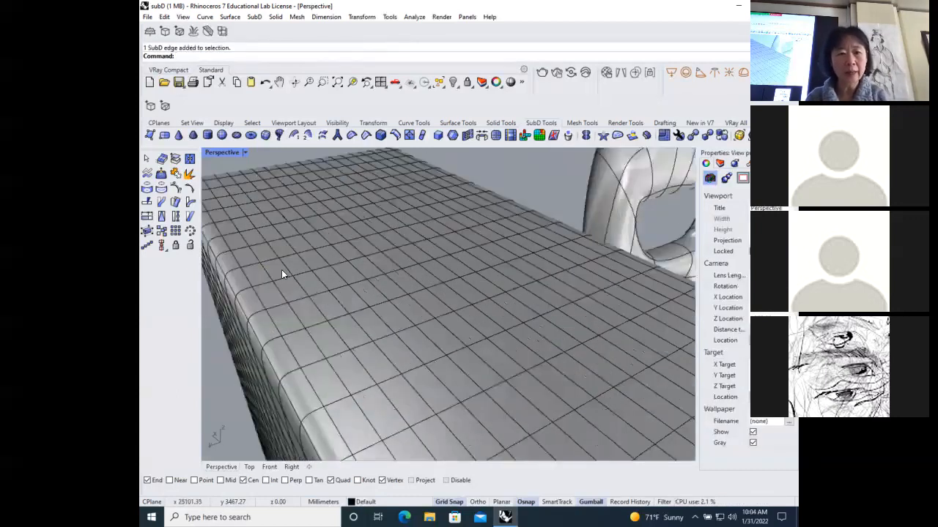
# Step: Pull six separate faces on top of the dense SubD box upward together into thin spikes
pyautogui.keyDown('ctrl'); pyautogui.keyDown('shift'); pyautogui.click(280, 271); pyautogui.keyUp('shift'); pyautogui.keyUp('ctrl')
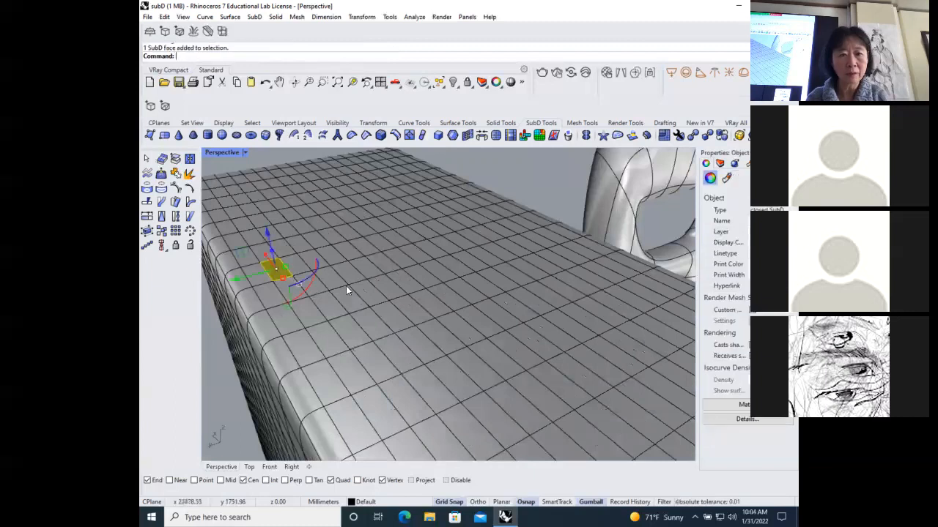
pyautogui.keyDown('ctrl'); pyautogui.keyDown('shift'); pyautogui.click(331, 303); pyautogui.keyUp('shift'); pyautogui.keyUp('ctrl')
pyautogui.keyDown('ctrl'); pyautogui.keyDown('shift'); pyautogui.click(385, 289); pyautogui.keyUp('shift'); pyautogui.keyUp('ctrl')
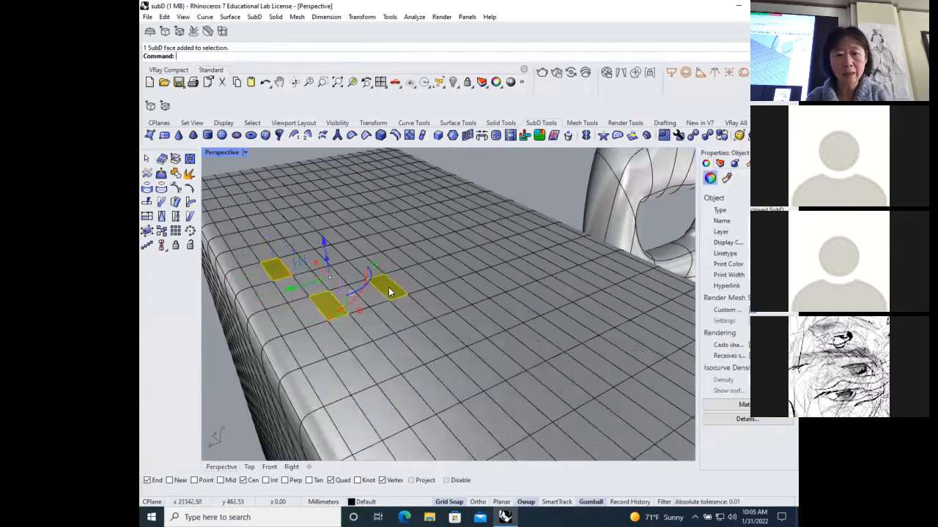
pyautogui.keyDown('ctrl'); pyautogui.keyDown('shift'); pyautogui.click(435, 269); pyautogui.keyUp('shift'); pyautogui.keyUp('ctrl')
pyautogui.keyDown('ctrl'); pyautogui.keyDown('shift'); pyautogui.click(347, 232); pyautogui.keyUp('shift'); pyautogui.keyUp('ctrl')
pyautogui.keyDown('ctrl'); pyautogui.keyDown('shift'); pyautogui.click(347, 234); pyautogui.keyUp('shift'); pyautogui.keyUp('ctrl')
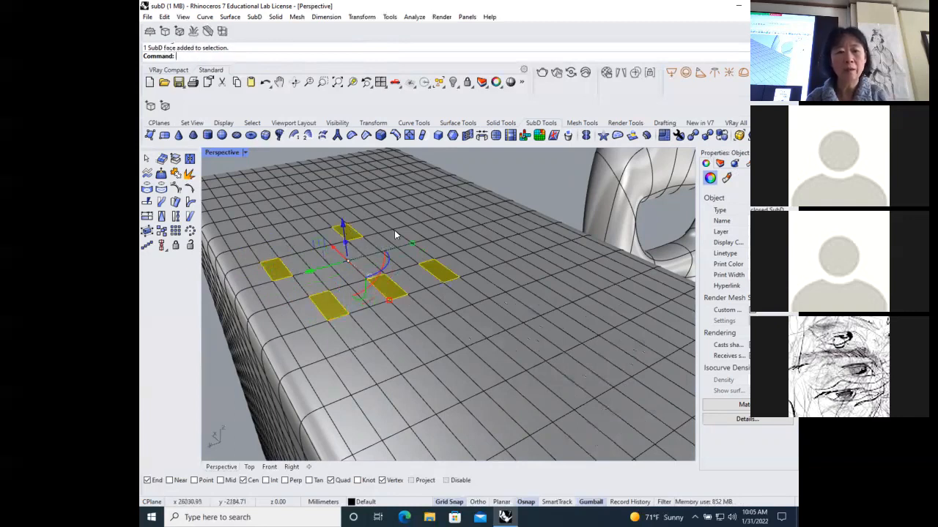
pyautogui.keyDown('ctrl'); pyautogui.keyDown('shift'); pyautogui.click(423, 231); pyautogui.keyUp('shift'); pyautogui.keyUp('ctrl')
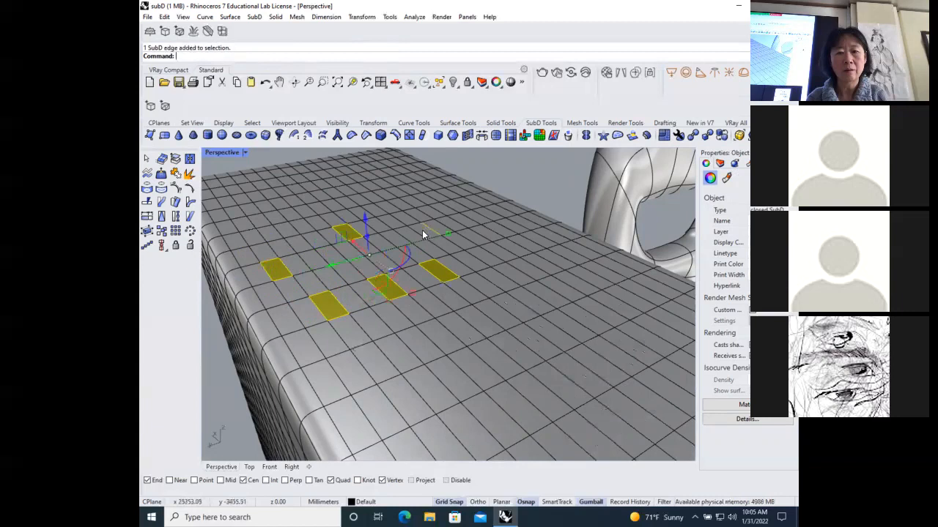
pyautogui.keyDown('ctrl'); pyautogui.keyDown('shift'); pyautogui.click(424, 230); pyautogui.keyUp('shift'); pyautogui.keyUp('ctrl')
pyautogui.keyDown('ctrl'); pyautogui.keyDown('shift'); pyautogui.click(420, 229); pyautogui.keyUp('shift'); pyautogui.keyUp('ctrl')
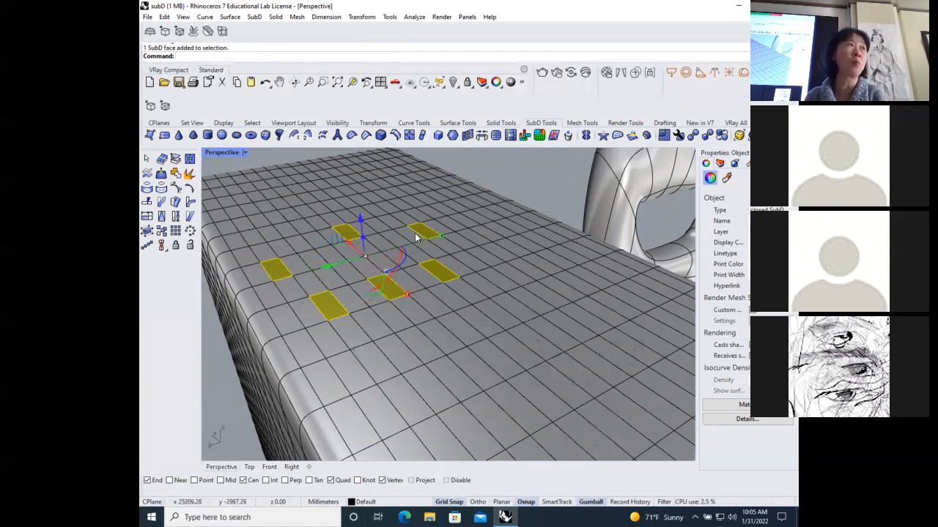
pyautogui.scroll(-5, 414, 238)
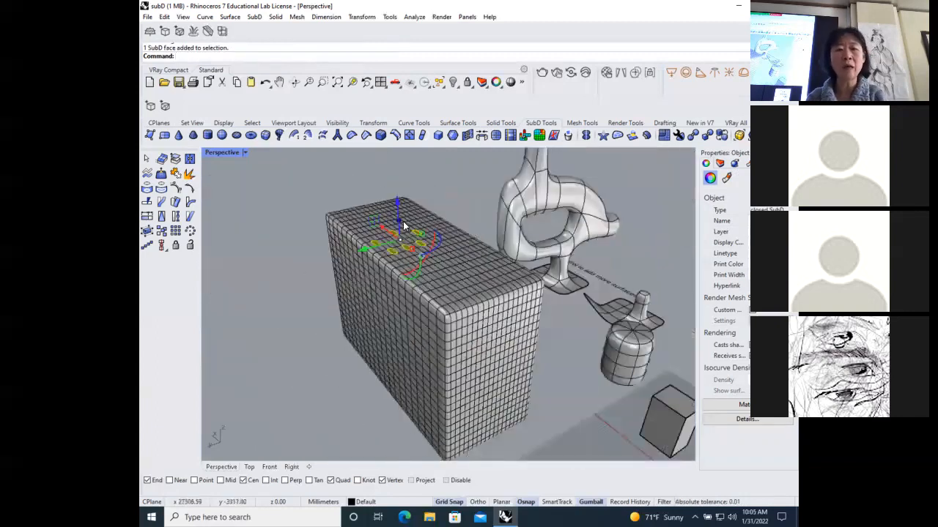
pyautogui.moveTo(396, 210); pyautogui.dragTo(403, 179)
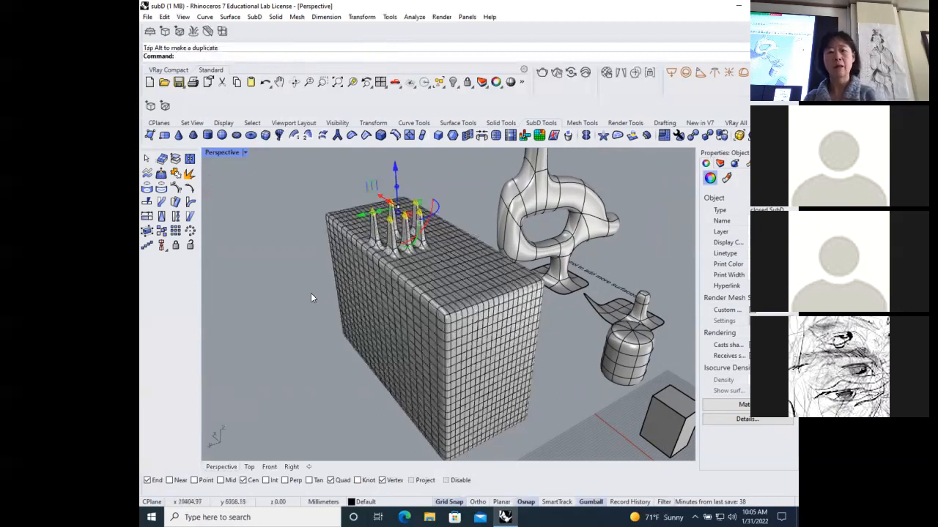
pyautogui.scroll(-3, 309, 293)
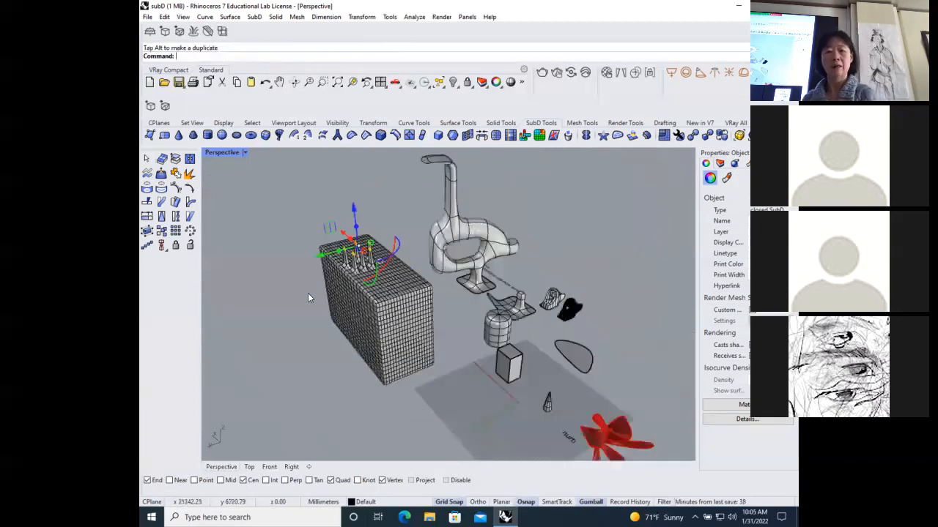
# Step: Inspect the SubD shapes in flat display, particularly the bridged one, and return them to smooth display
pyautogui.click(723, 136)
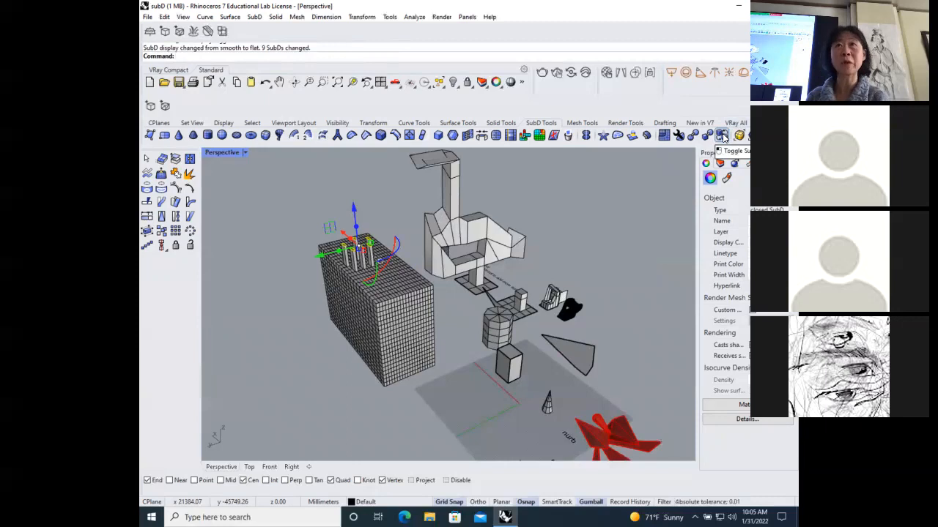
pyautogui.scroll(3, 450, 183)
pyautogui.scroll(-6, 437, 242)
pyautogui.scroll(6, 436, 247)
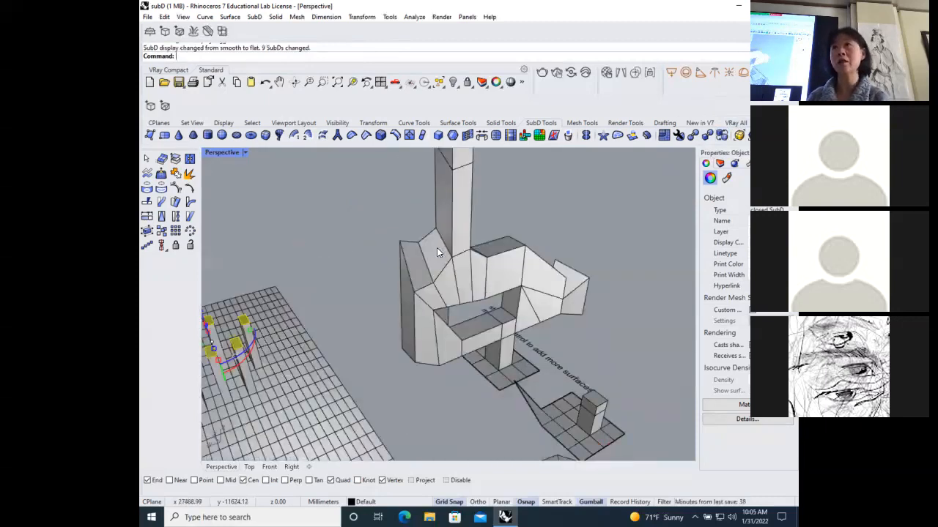
pyautogui.scroll(-5, 436, 247)
pyautogui.press('Tab')
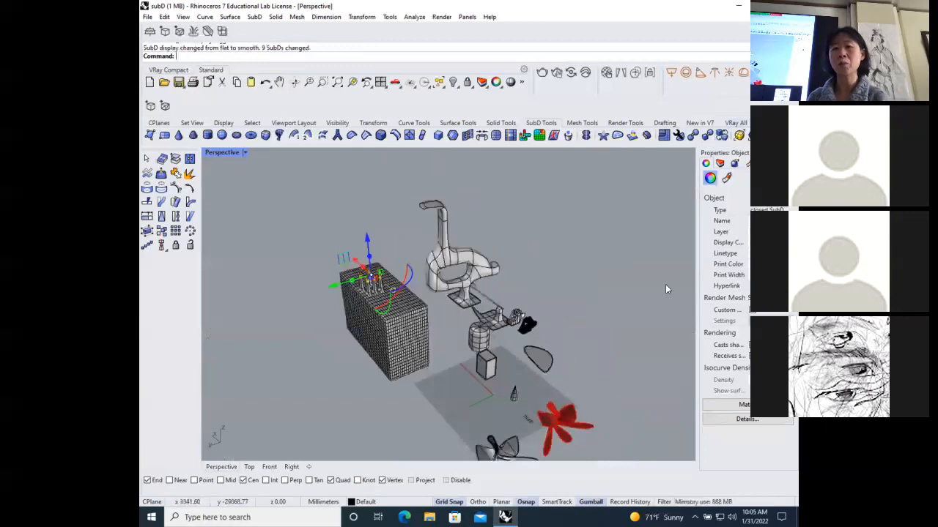
# Step: Select the open looped SubD beside the dark contour-line model and toggle SubD display to flat and back to smooth
pyautogui.scroll(5, 665, 284)
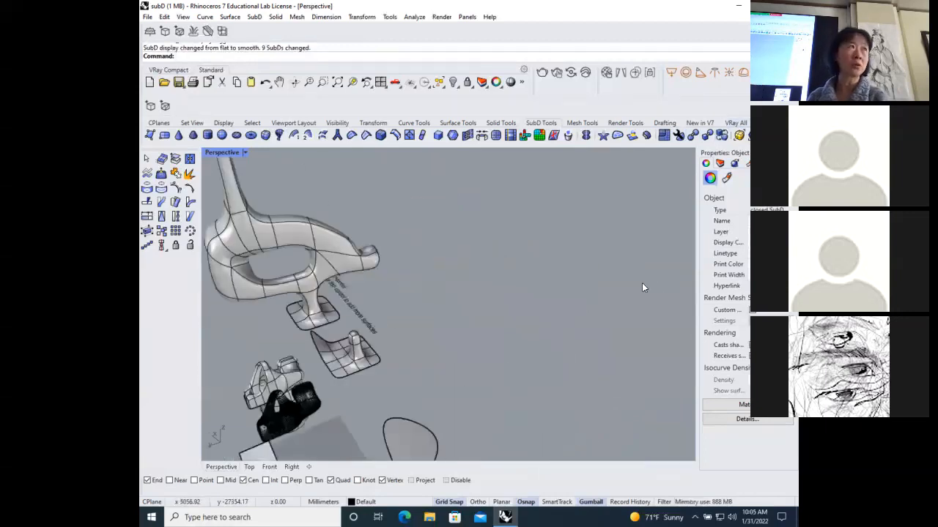
pyautogui.scroll(-5, 641, 288)
pyautogui.scroll(3, 512, 330)
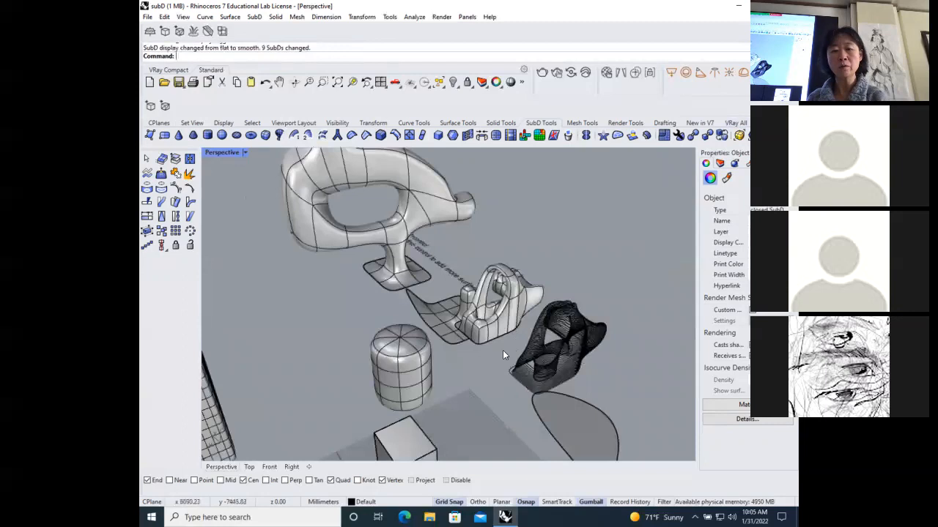
pyautogui.scroll(3, 523, 339)
pyautogui.scroll(-4, 434, 295)
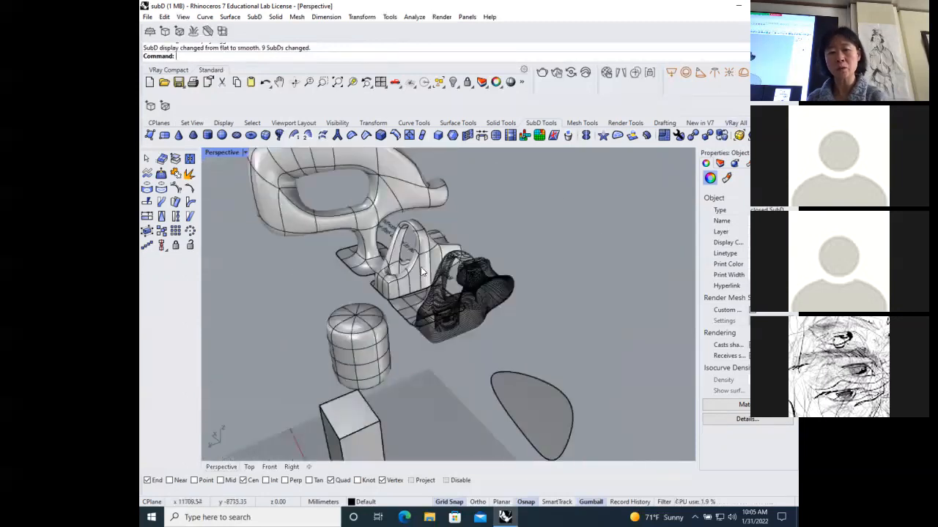
pyautogui.click(415, 274)
pyautogui.click(722, 137)
pyautogui.click(722, 136)
# Step: Examine the selected looped SubD up close alongside the stacked contour-line version of the same shape
pyautogui.scroll(3, 488, 303)
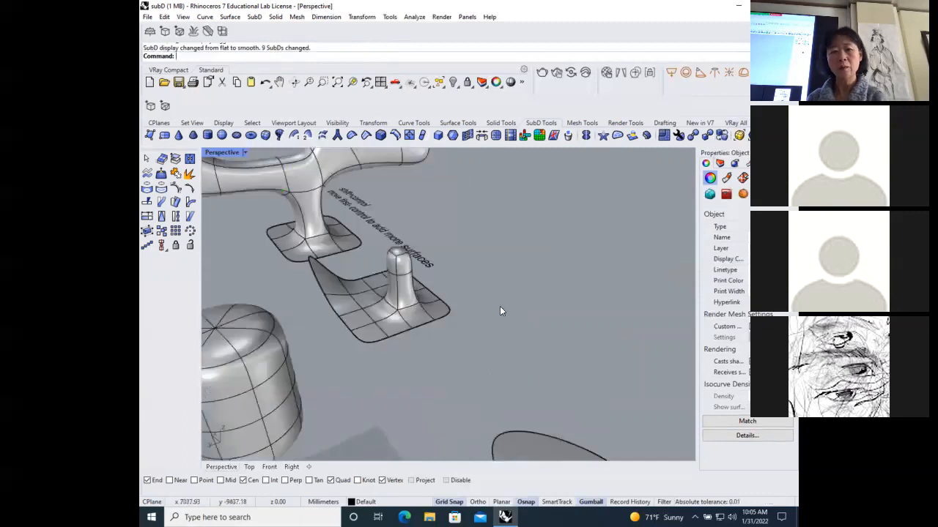
pyautogui.scroll(-3, 500, 306)
pyautogui.scroll(3, 472, 322)
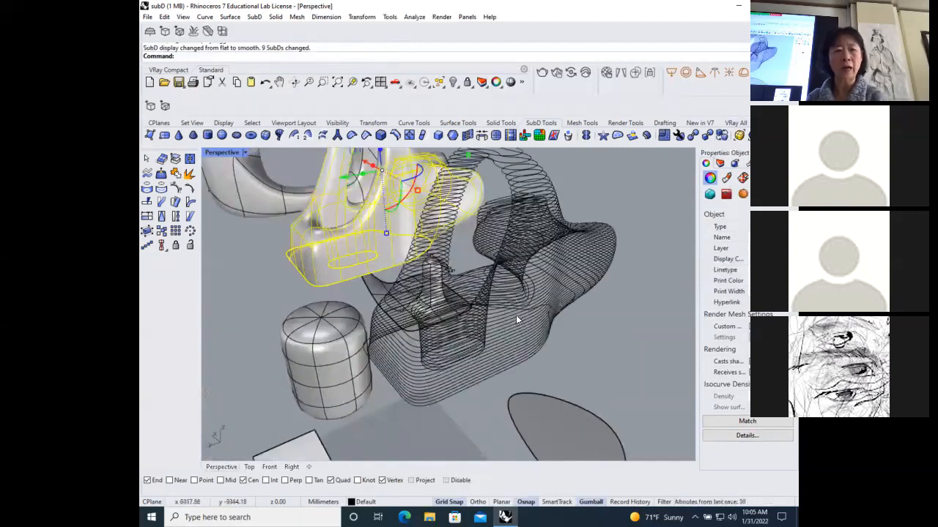
pyautogui.scroll(-6, 516, 315)
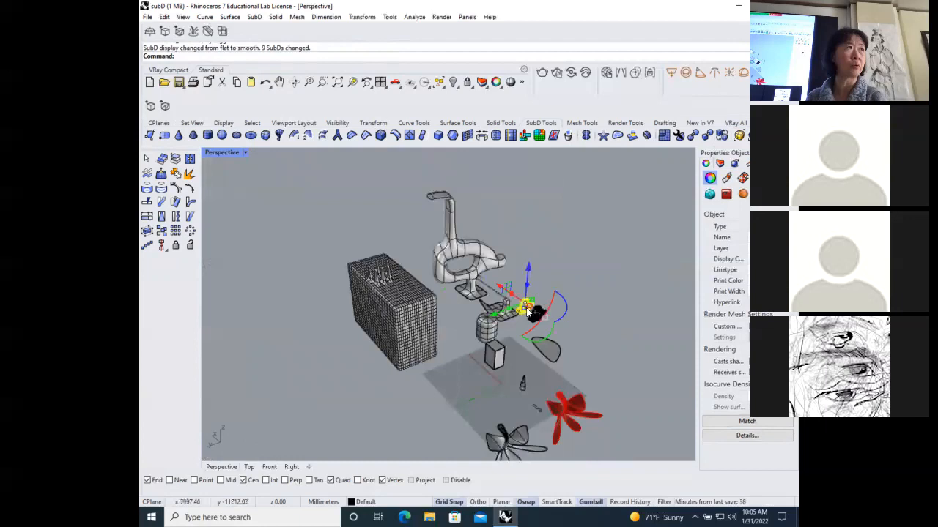
pyautogui.scroll(2, 527, 379)
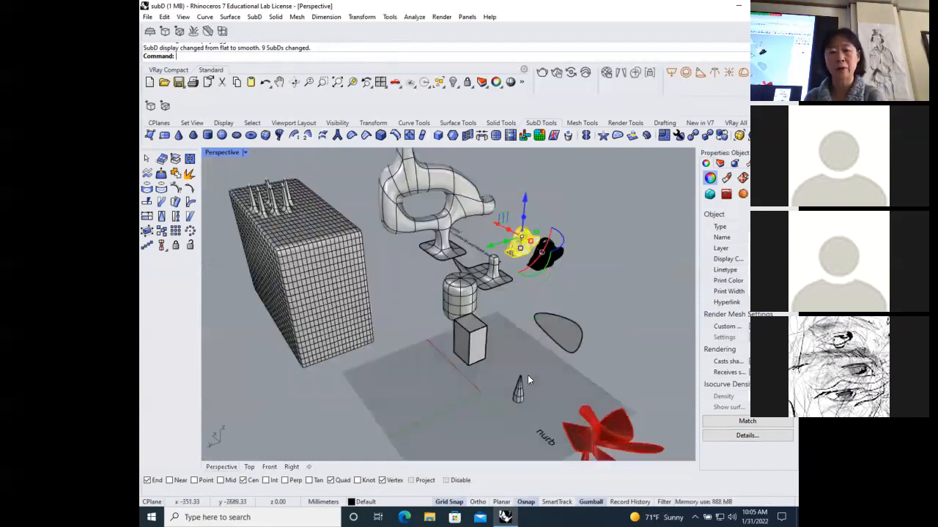
pyautogui.scroll(-4, 535, 344)
pyautogui.scroll(5, 545, 314)
pyautogui.scroll(3, 469, 256)
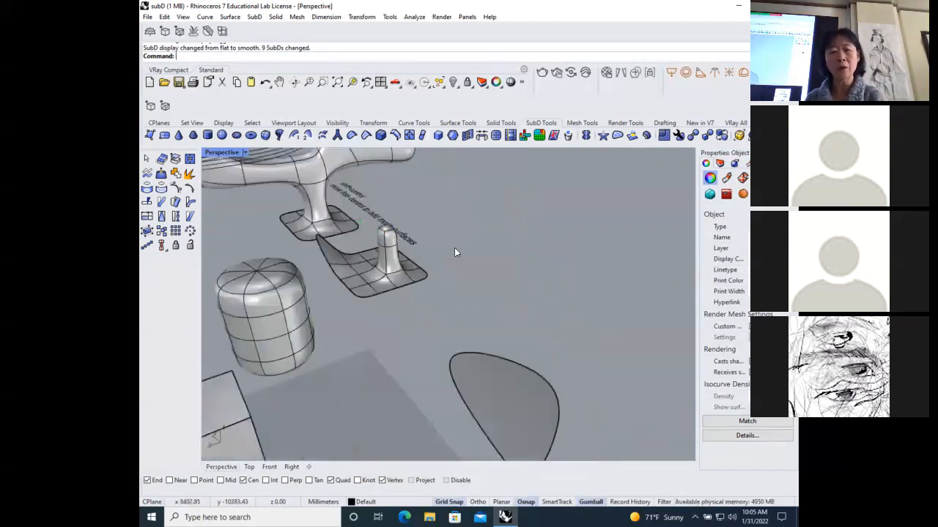
pyautogui.scroll(-4, 425, 267)
pyautogui.scroll(5, 340, 224)
pyautogui.scroll(-3, 340, 224)
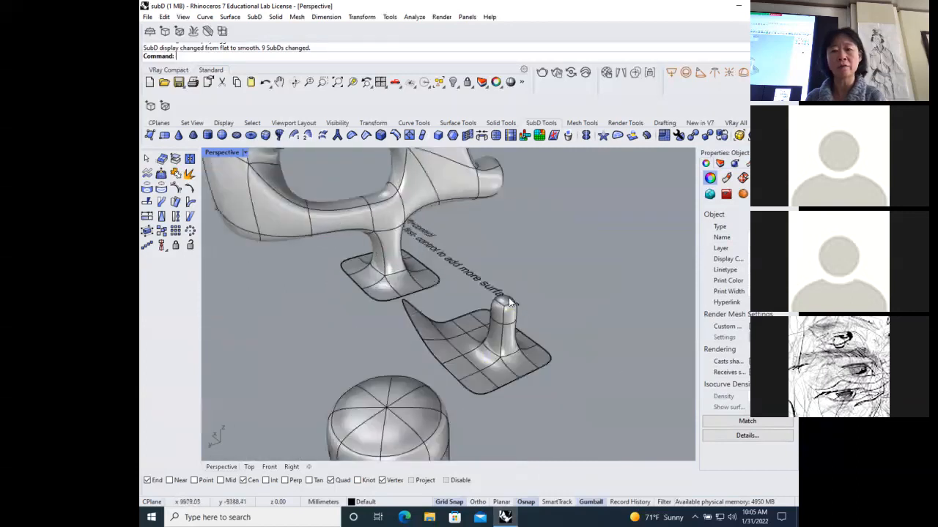
pyautogui.scroll(-4, 556, 323)
pyautogui.scroll(3, 685, 368)
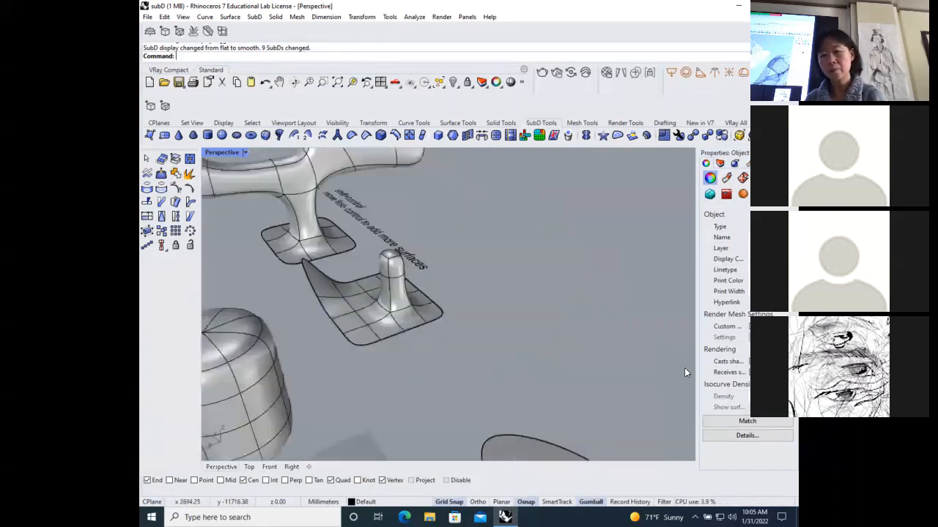
pyautogui.scroll(-2, 561, 329)
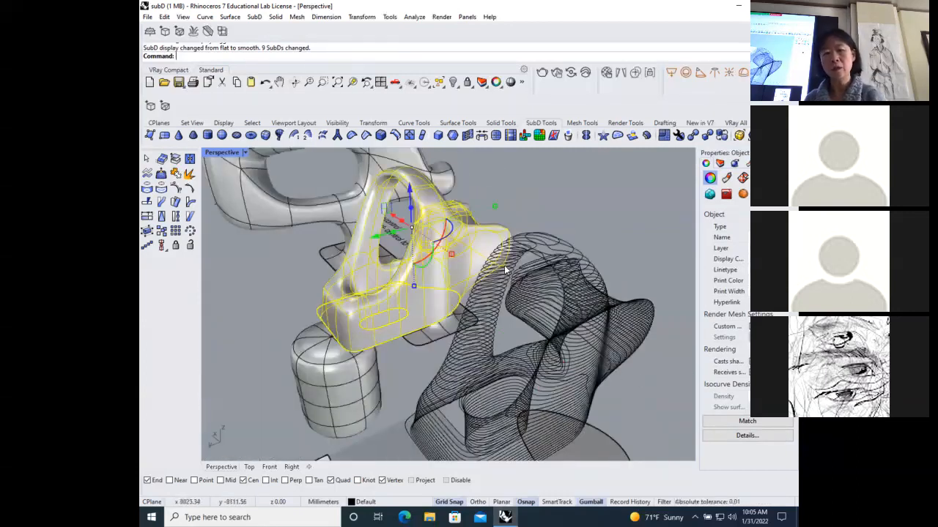
# Step: Move the looped SubD to empty space beside the dense box and show it enlarged from above in the four-viewport layout
pyautogui.press('Escape')
pyautogui.scroll(-5, 577, 243)
pyautogui.click(566, 239)
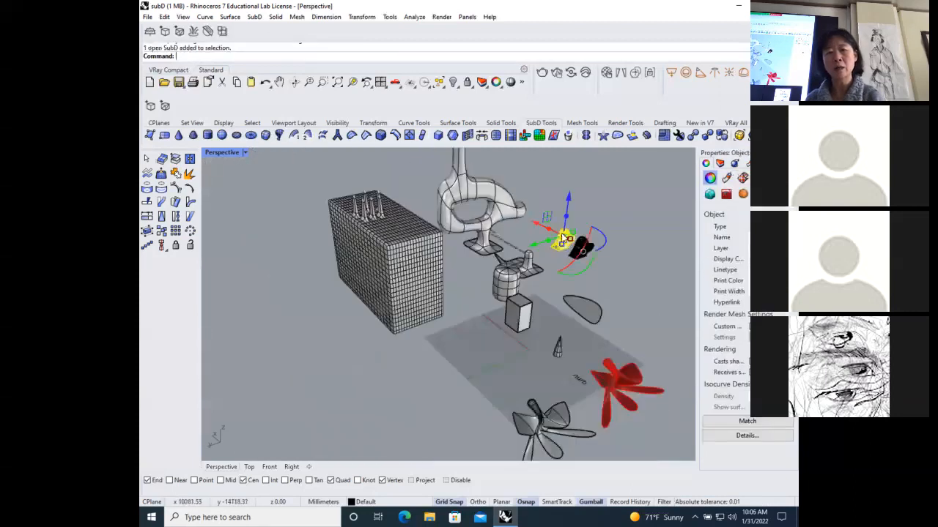
pyautogui.moveTo(560, 243); pyautogui.dragTo(216, 355)
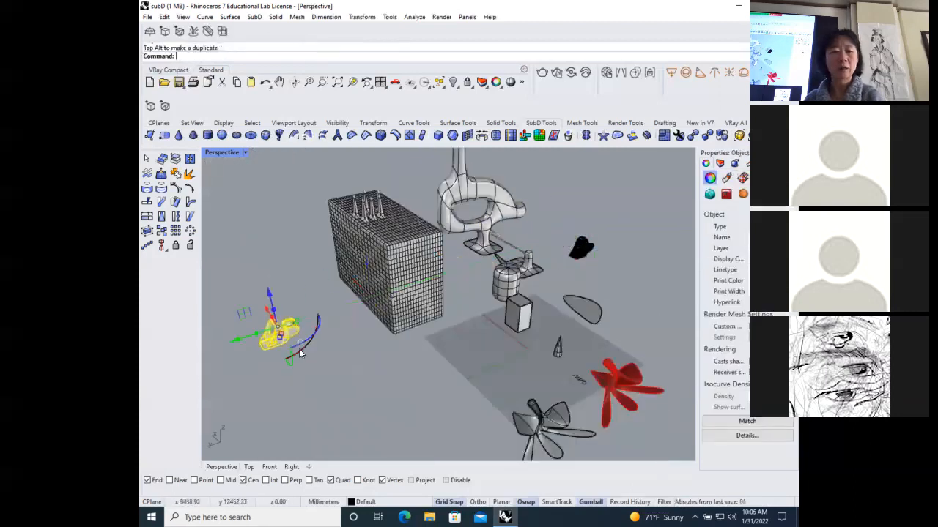
pyautogui.scroll(-2, 356, 368)
pyautogui.scroll(3, 356, 368)
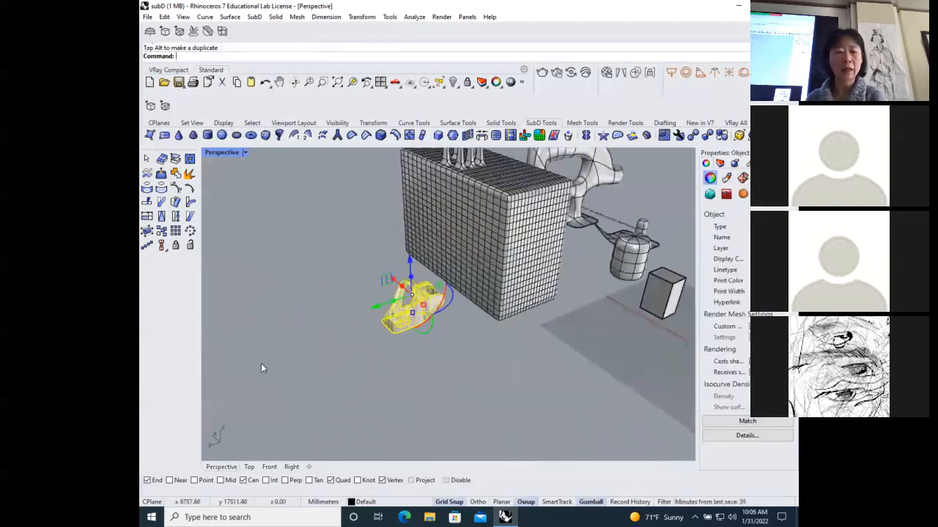
pyautogui.doubleClick(230, 153)
pyautogui.scroll(15, 275, 209)
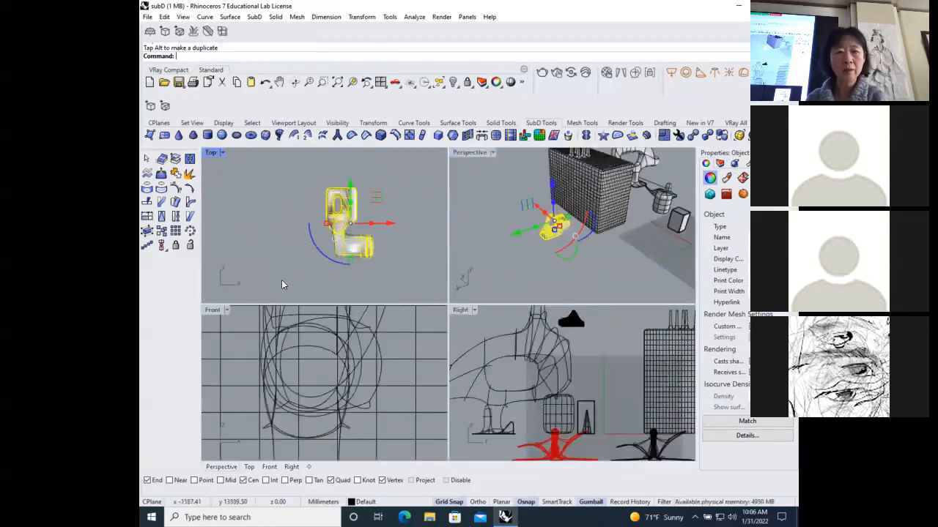
pyautogui.click(272, 233)
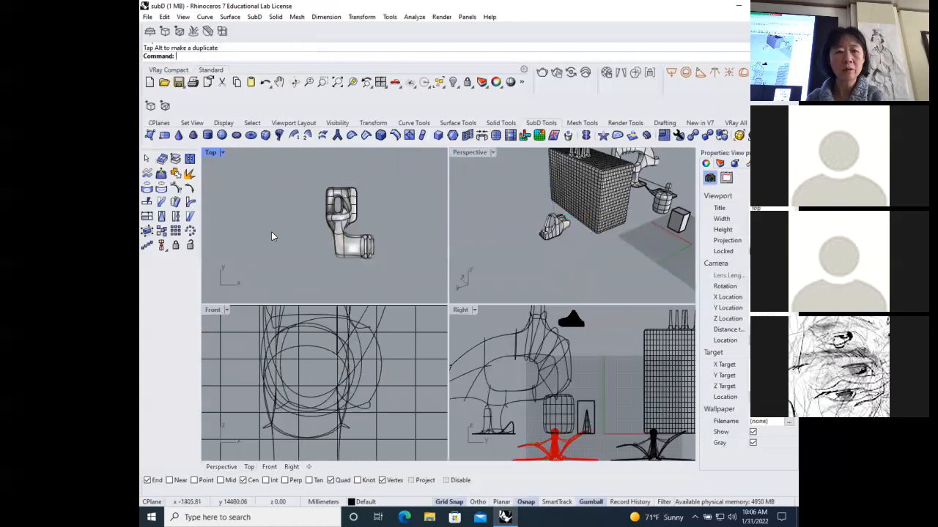
# Step: Compare the CPlanes and SubD Tools tool sets, ending with the standard modelling tools that accompany CPlanes
pyautogui.click(158, 122)
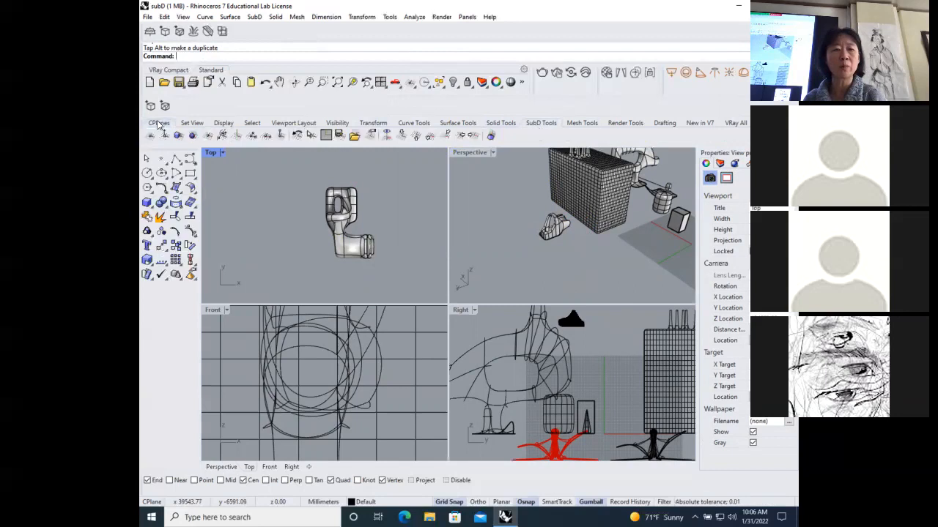
pyautogui.click(542, 123)
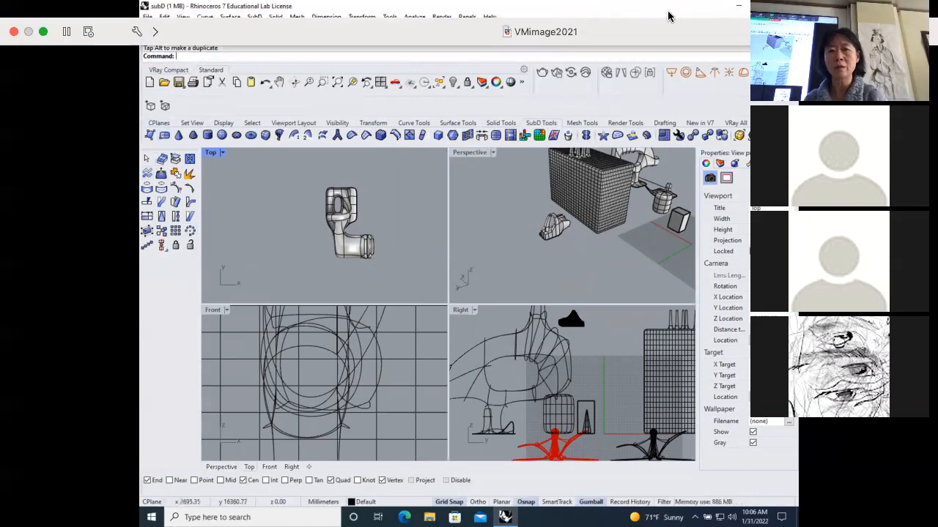
pyautogui.moveTo(183, 146)
pyautogui.mouseDown()
pyautogui.moveTo(178, 315)
pyautogui.moveTo(160, 121)
pyautogui.mouseUp()
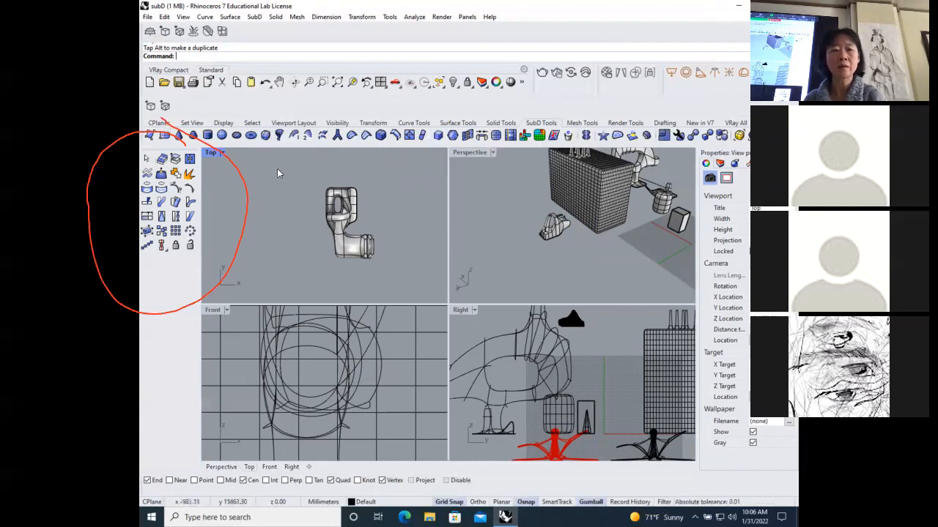
pyautogui.click(159, 123)
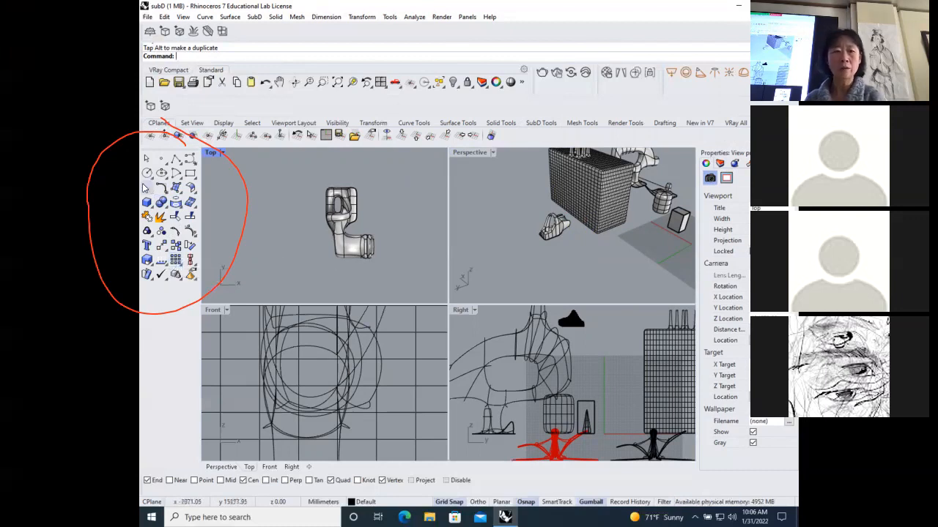
# Step: Contour the looped SubD from a base point just below it in the top view, along a diagonal direction, with 20 mm between contours
pyautogui.click(180, 206)
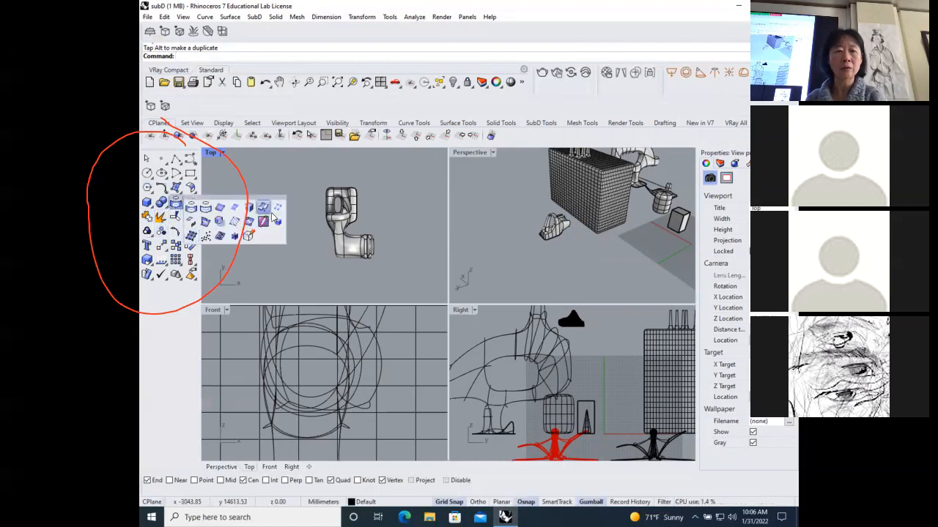
pyautogui.click(234, 227)
pyautogui.click(338, 242)
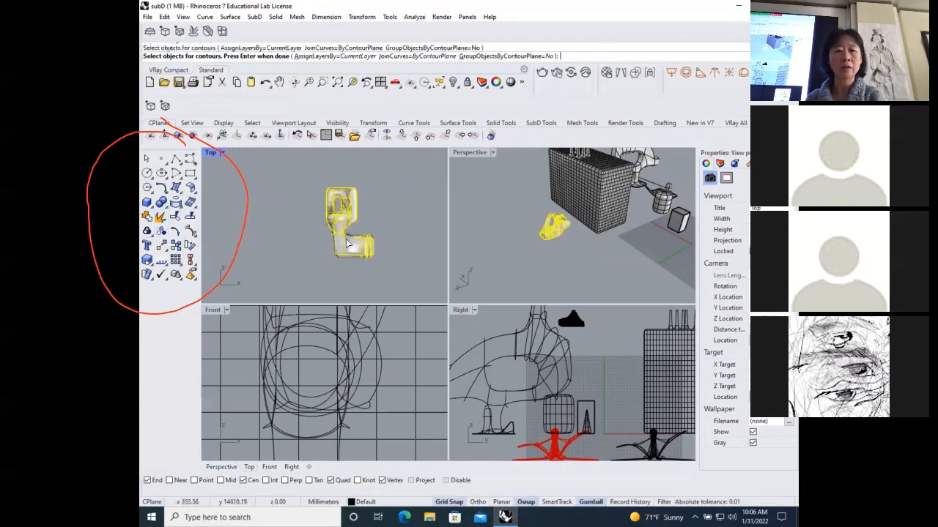
pyautogui.press('Return')
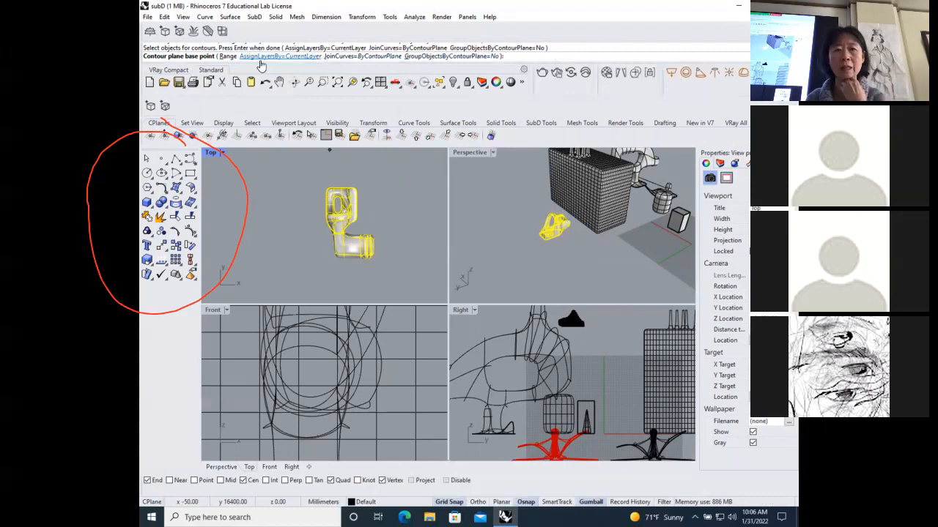
pyautogui.click(346, 266)
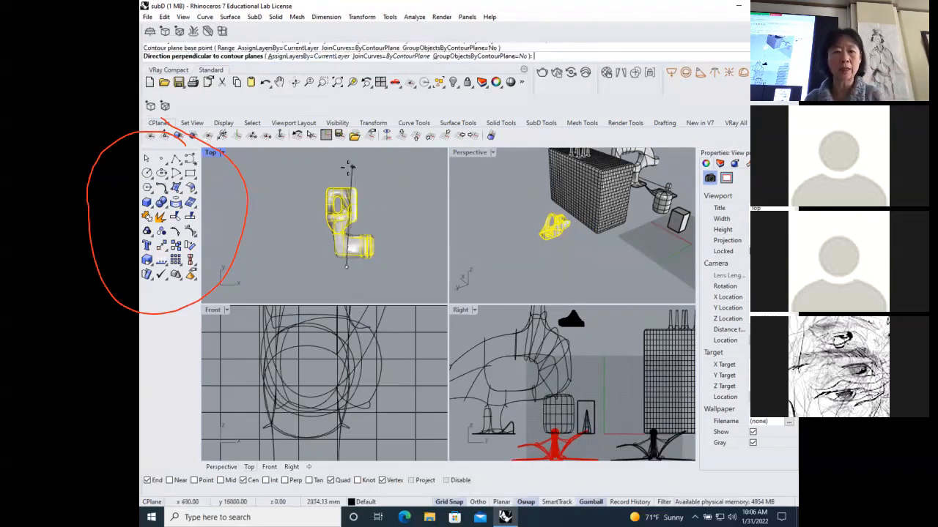
pyautogui.press('F8')
pyautogui.press('F8')
pyautogui.click(294, 170)
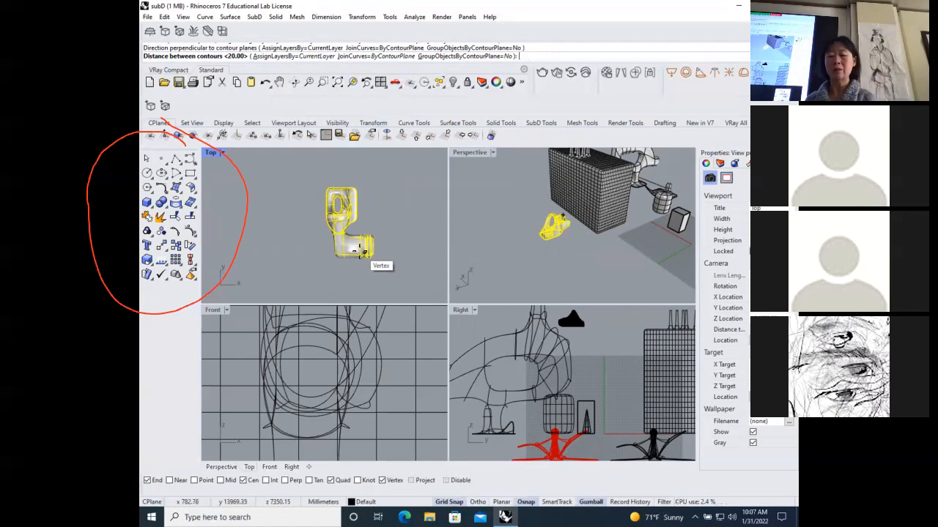
pyautogui.press('Return')
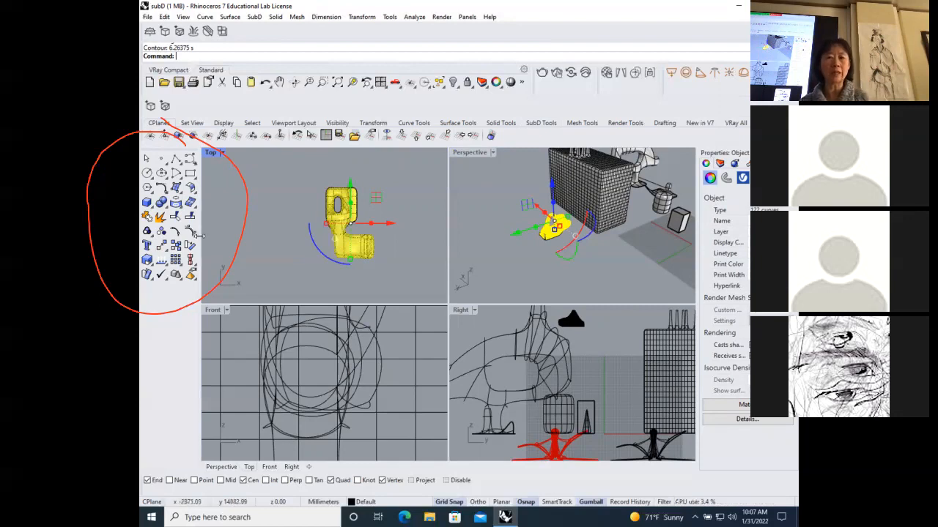
# Step: Move the selected contour curves off the looped SubD into the empty space beside it
pyautogui.scroll(5, 331, 244)
pyautogui.scroll(-5, 331, 244)
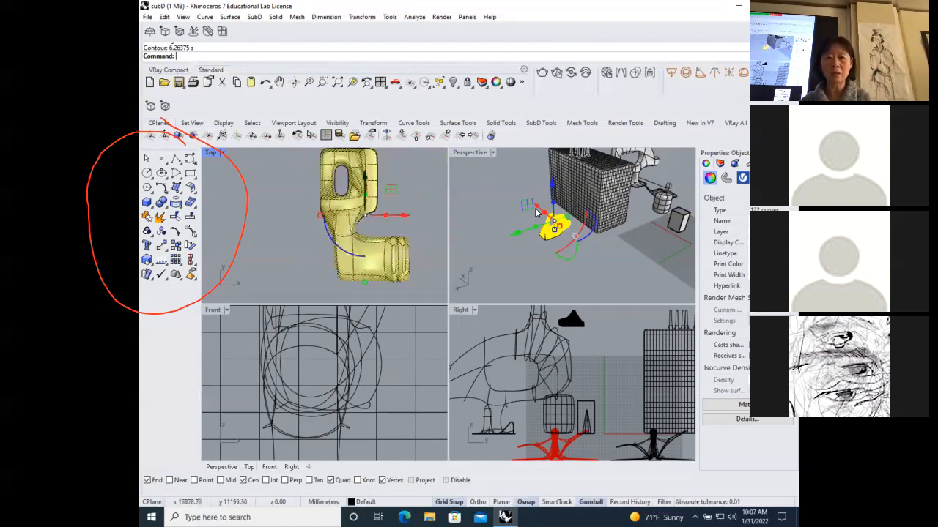
pyautogui.scroll(2, 372, 257)
pyautogui.moveTo(409, 197)
pyautogui.mouseDown()
pyautogui.moveTo(513, 227)
pyautogui.moveTo(660, 250)
pyautogui.mouseUp()
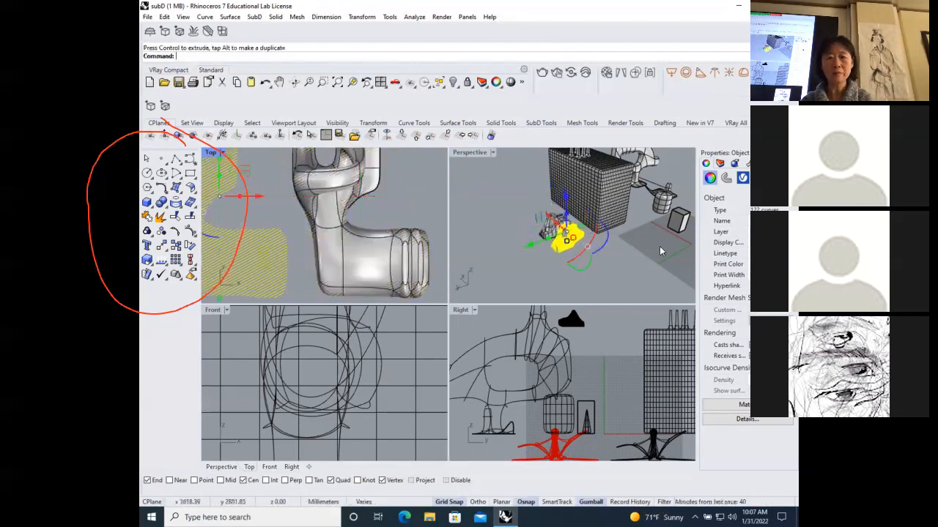
pyautogui.scroll(-3, 660, 250)
pyautogui.scroll(5, 647, 252)
pyautogui.scroll(-6, 502, 210)
pyautogui.scroll(6, 547, 181)
pyautogui.scroll(-4, 560, 252)
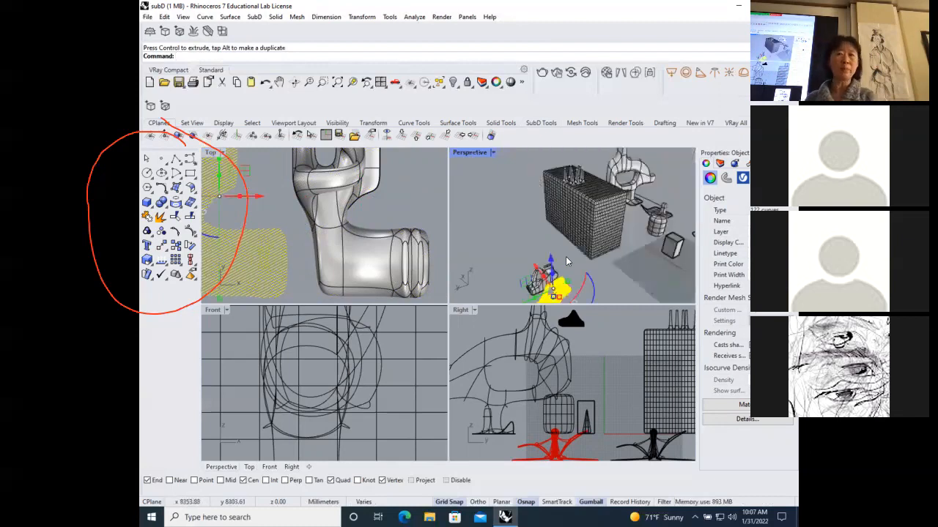
pyautogui.moveTo(684, 18)
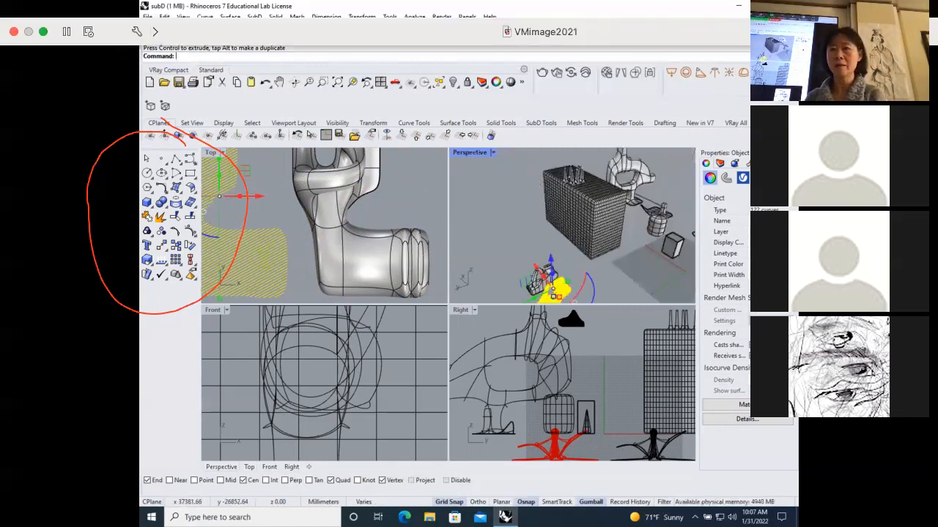